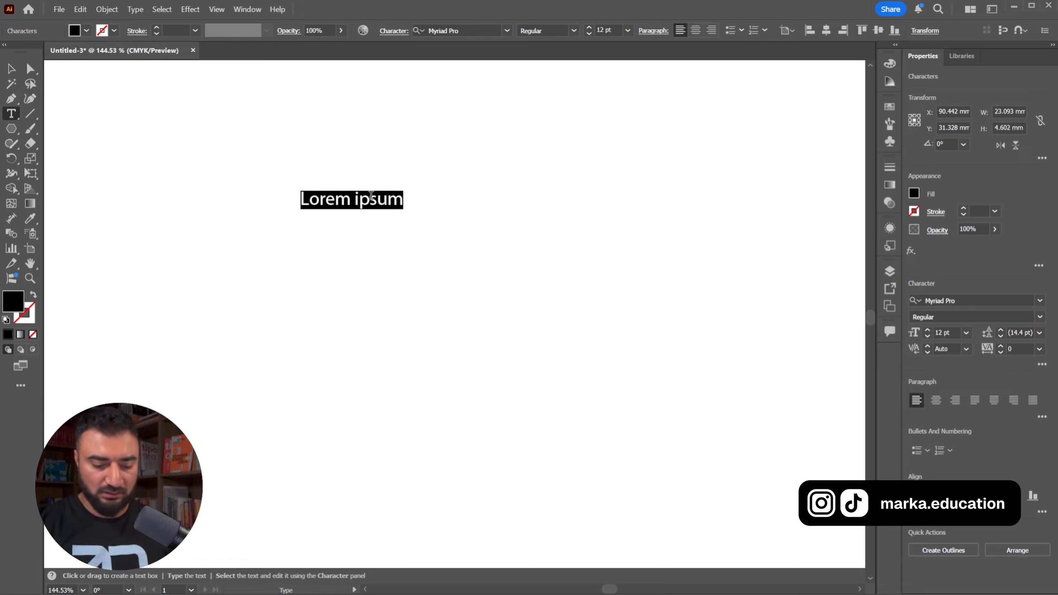
Replace the placeholder text with "Marka" and scale it proportionally to about 97 mm wide by 41 mm high
{"action": "type", "text": "Marka"}
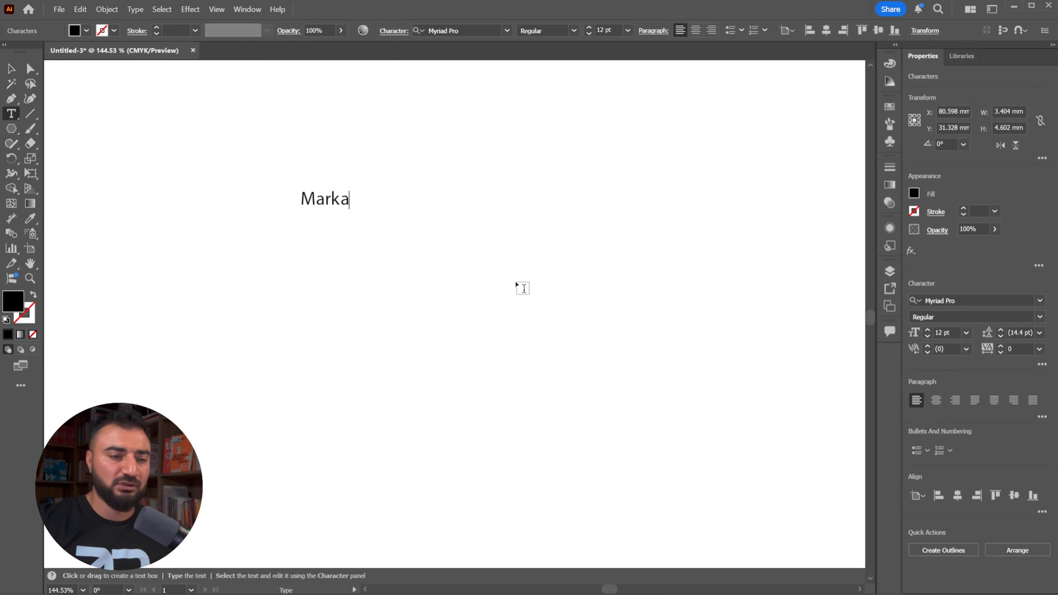
{"action": "key", "text": "Escape"}
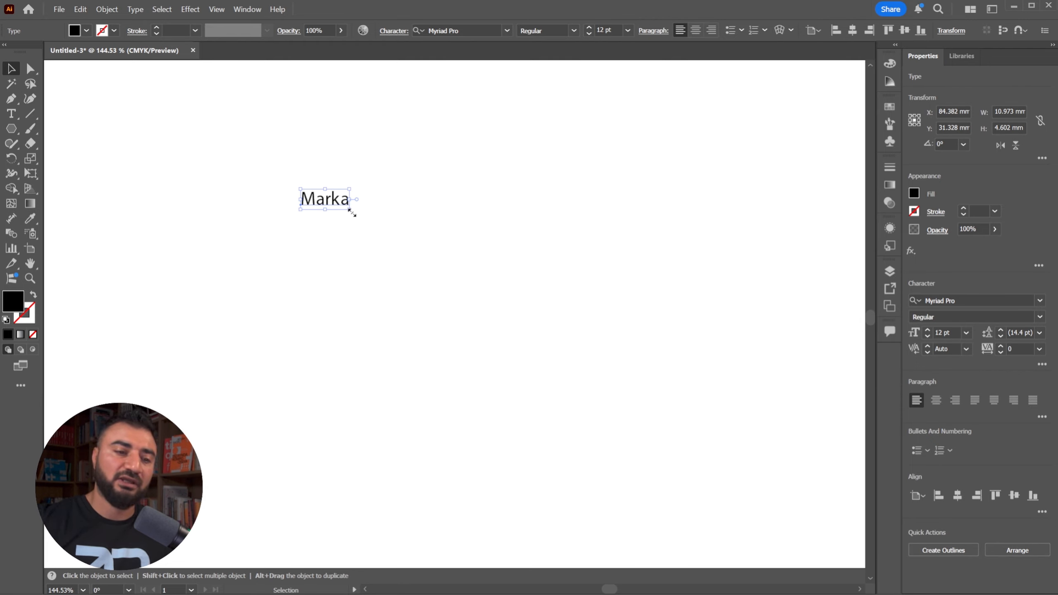
{"action": "left_click_drag", "start_coordinate": [350, 211], "coordinate": [593, 429]}
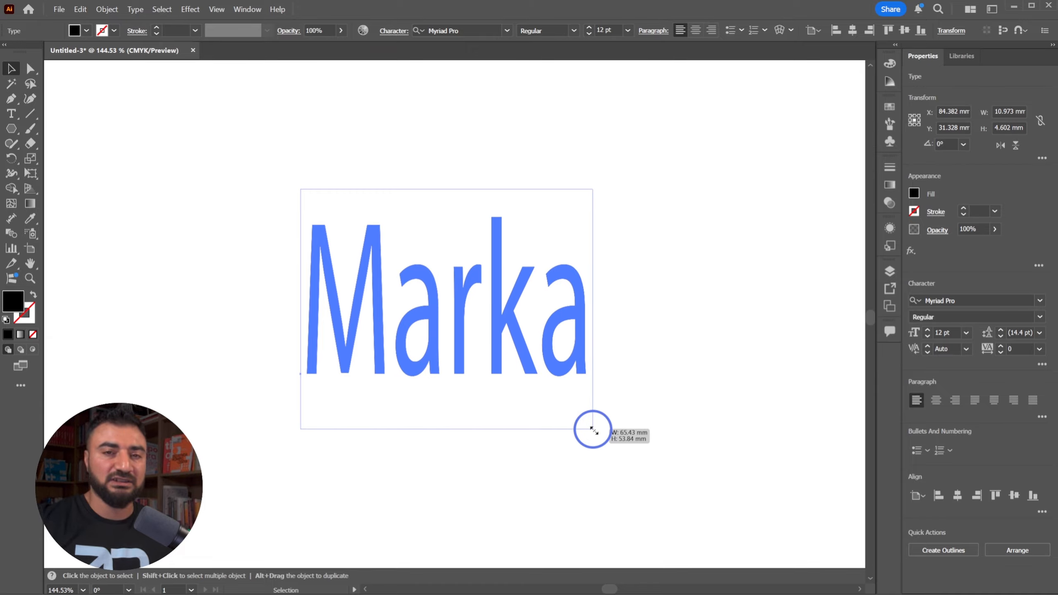
{"action": "left_click_drag", "start_coordinate": [593, 430], "coordinate": [734, 404]}
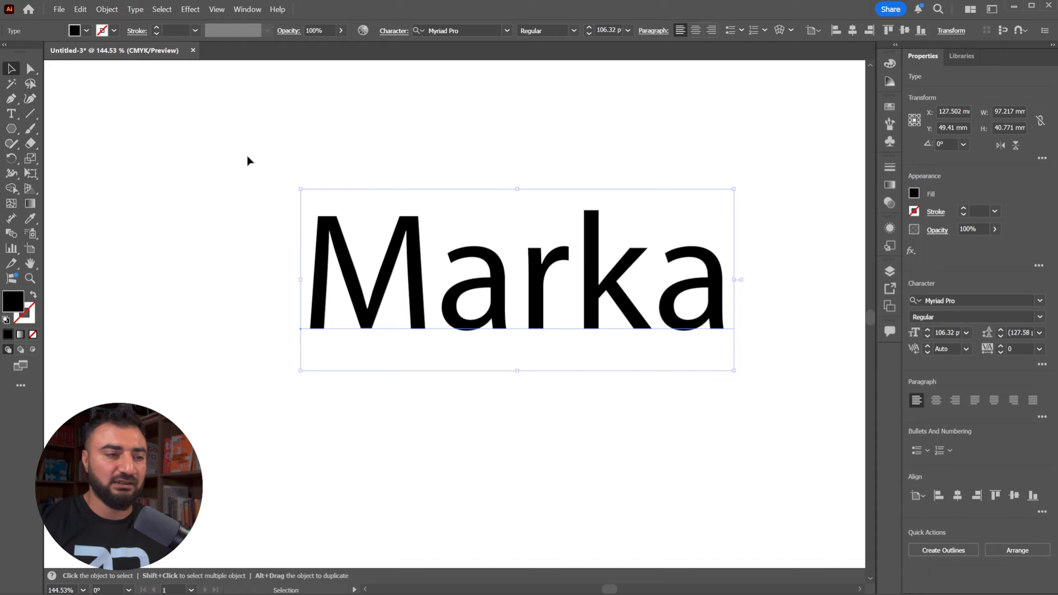
Set the fill colour of the Marka text to dark red
{"action": "left_click", "coordinate": [88, 32]}
{"action": "left_click", "coordinate": [92, 120]}
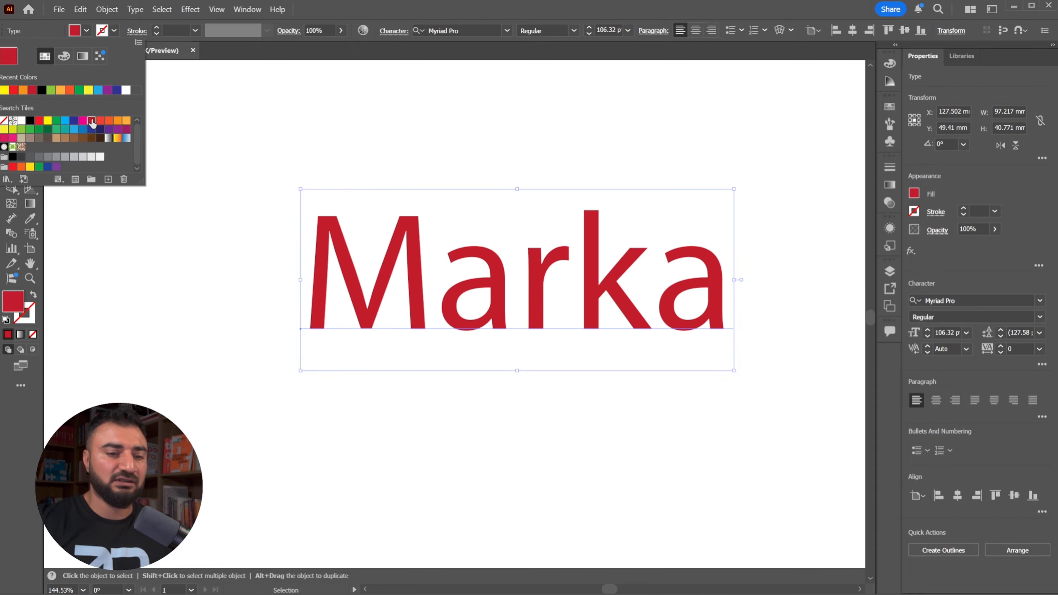
Give the Marka text a yellow stroke, and undo that stroke
{"action": "left_click", "coordinate": [116, 32]}
{"action": "left_click", "coordinate": [114, 31]}
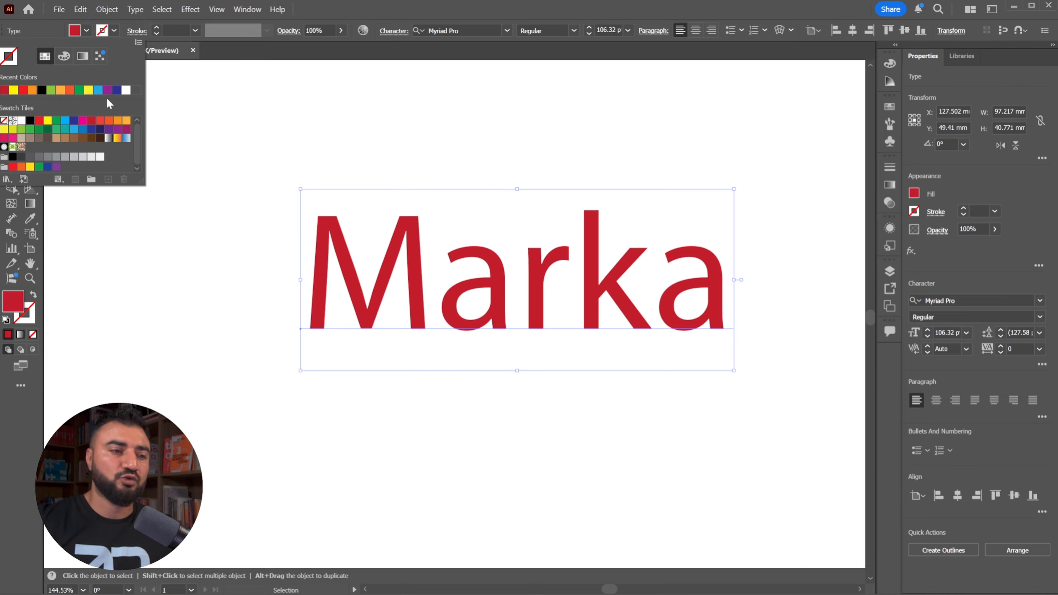
{"action": "left_click", "coordinate": [90, 91]}
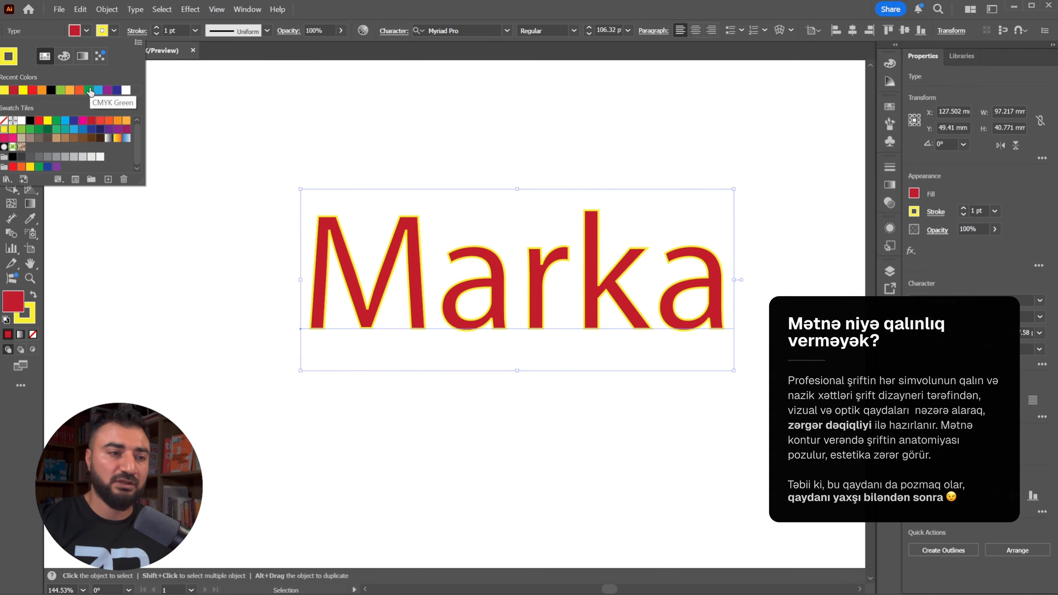
{"action": "left_click", "coordinate": [242, 48]}
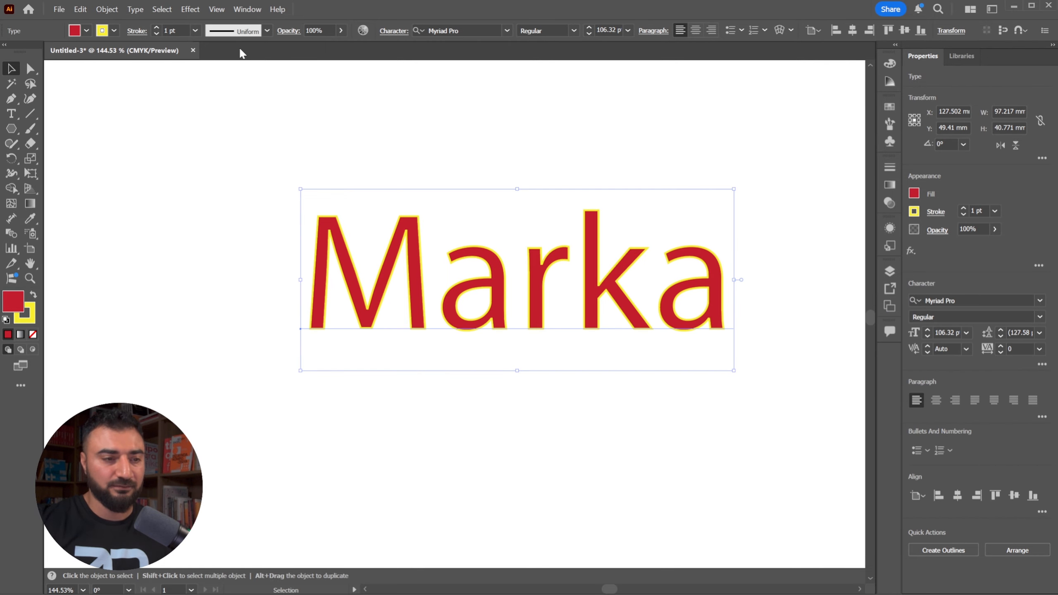
{"action": "key", "text": "ctrl+z"}
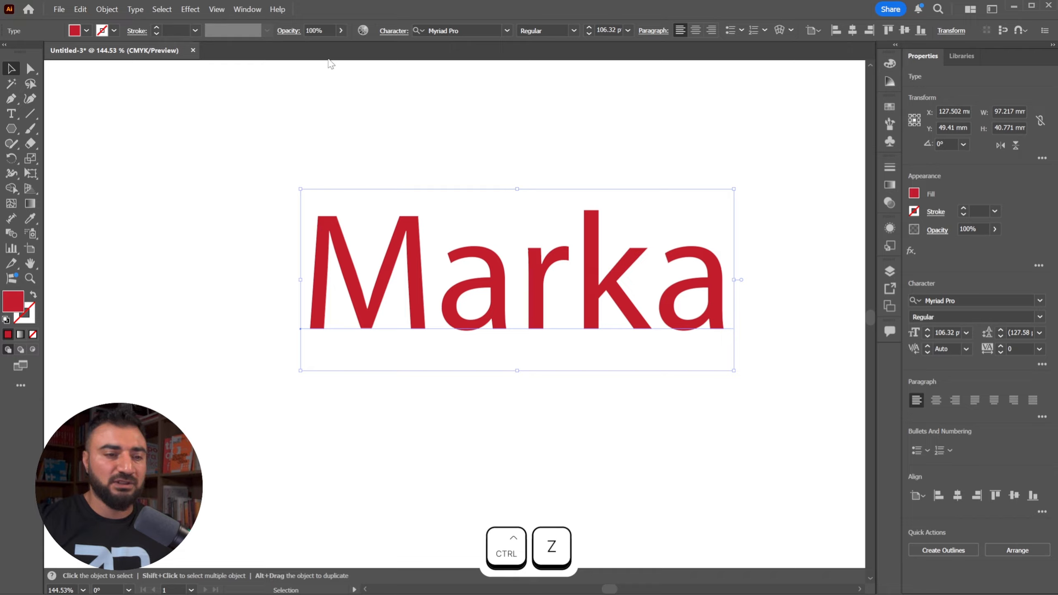
Lower the Marka text's opacity to 60% and restore it to 100%
{"action": "left_click", "coordinate": [340, 30]}
{"action": "left_click", "coordinate": [320, 46]}
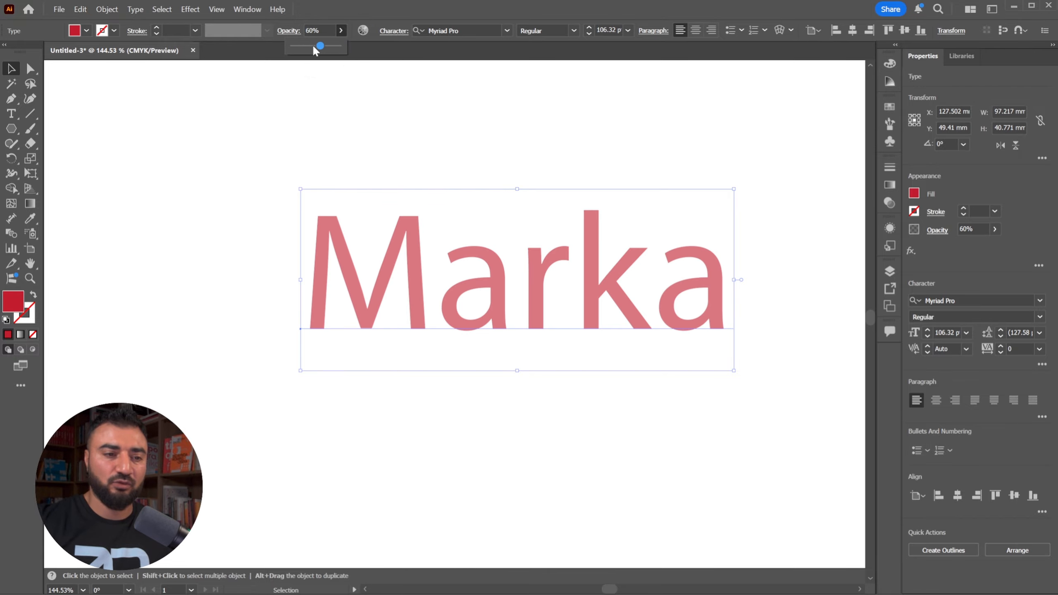
{"action": "left_click_drag", "start_coordinate": [320, 45], "coordinate": [338, 46]}
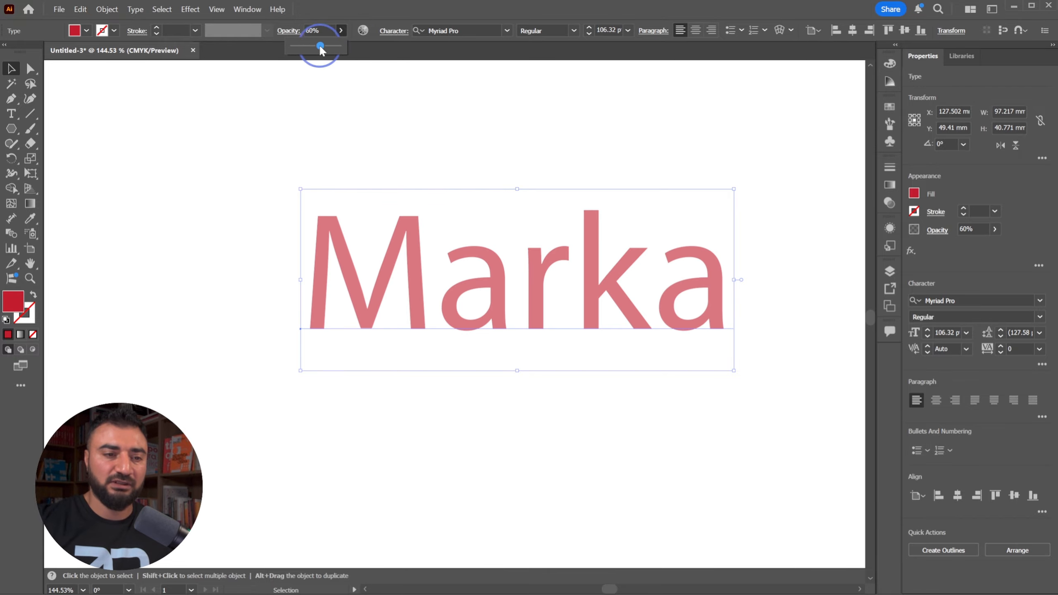
Set the Marka text's font to Arial Bold and its font size to 107 pt
{"action": "left_click", "coordinate": [508, 31]}
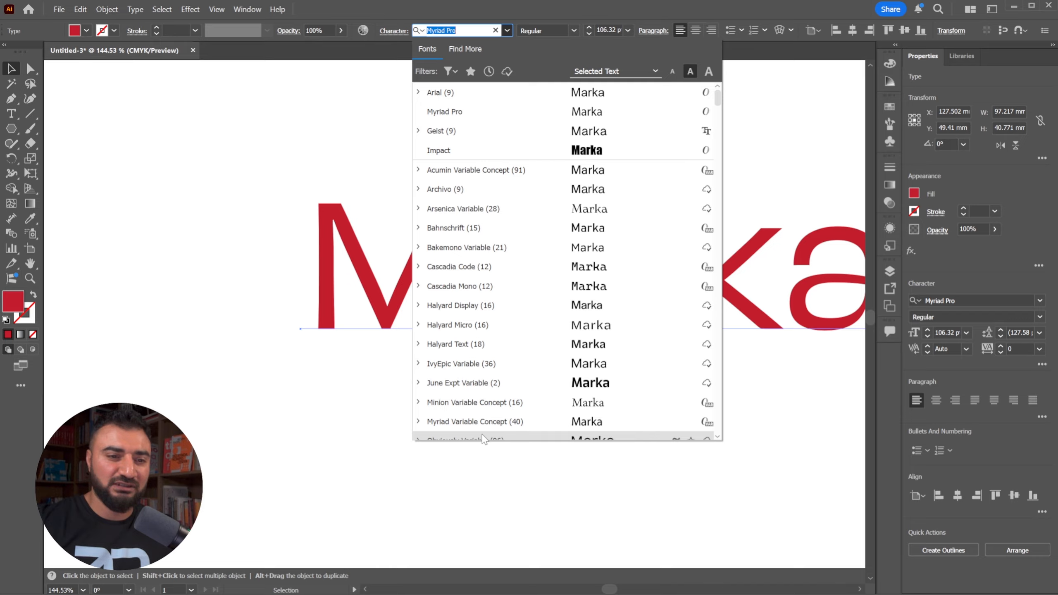
{"action": "left_click", "coordinate": [453, 96]}
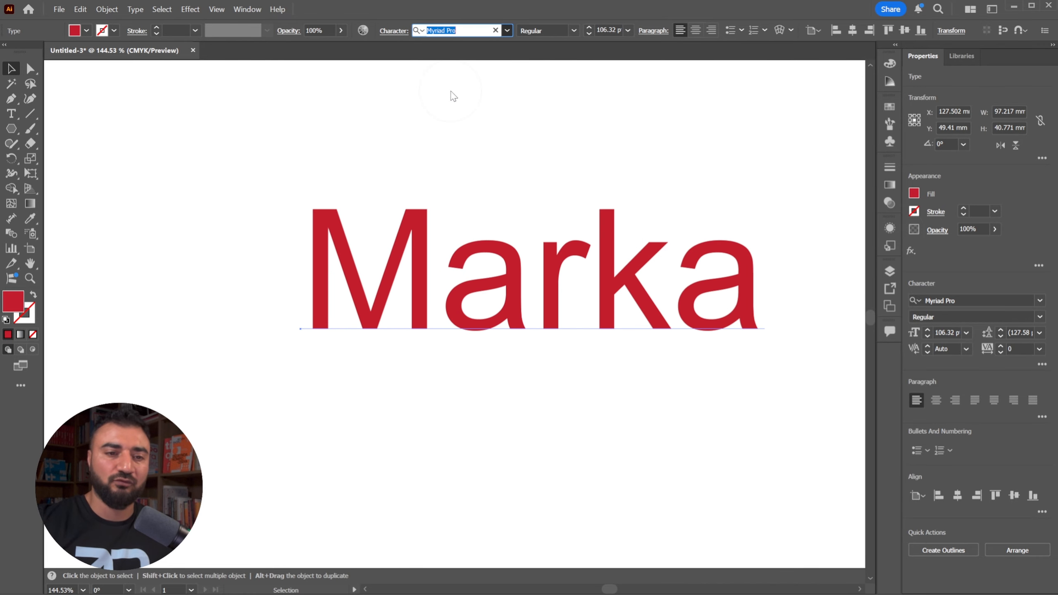
{"action": "left_click", "coordinate": [573, 31]}
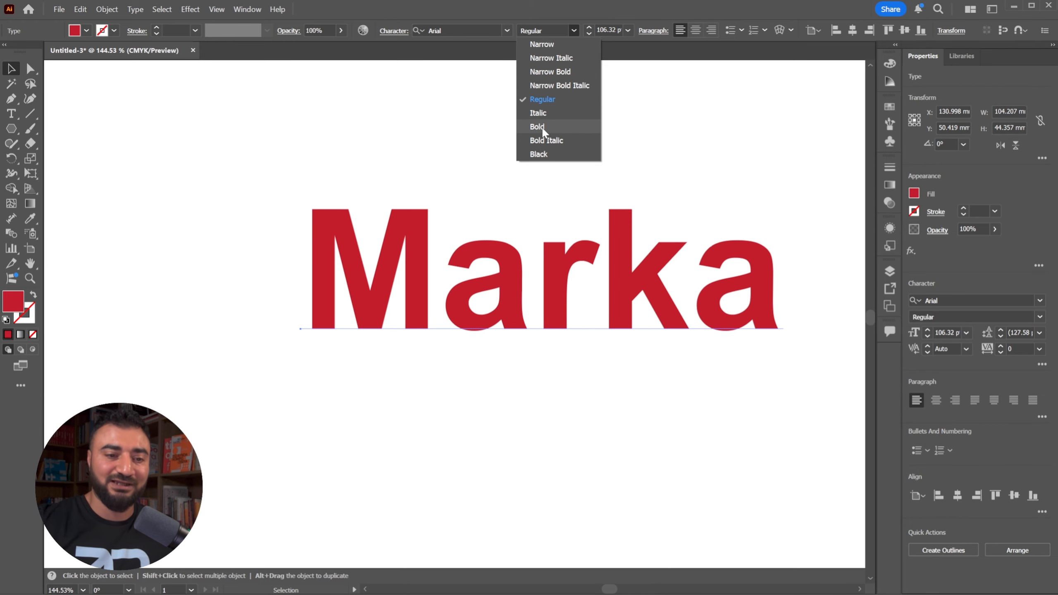
{"action": "left_click", "coordinate": [541, 127]}
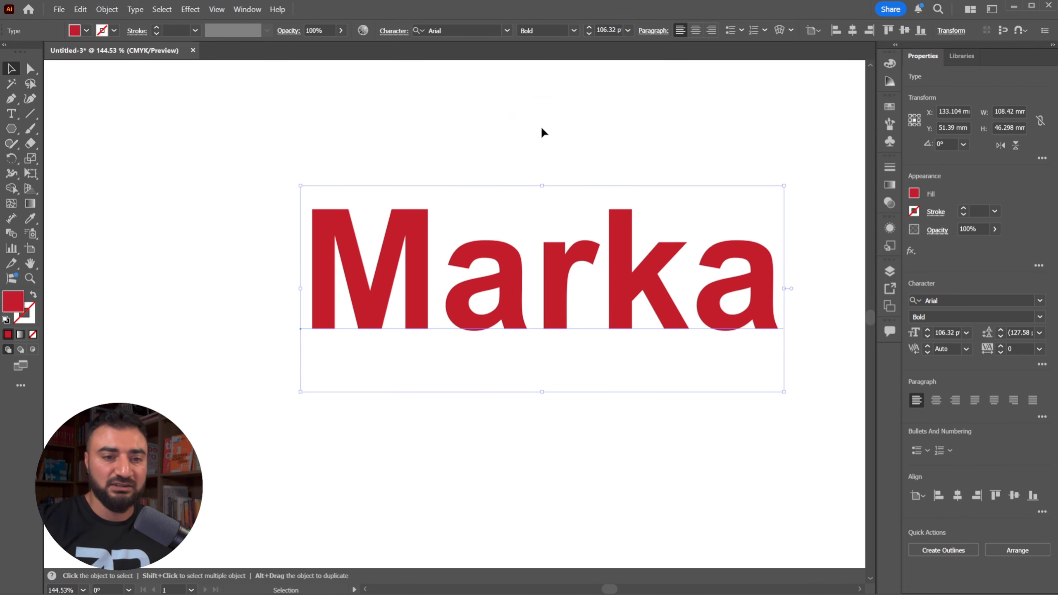
{"action": "triple_click", "coordinate": [588, 27]}
{"action": "double_click", "coordinate": [588, 27]}
{"action": "double_click", "coordinate": [586, 33]}
{"action": "double_click", "coordinate": [586, 33]}
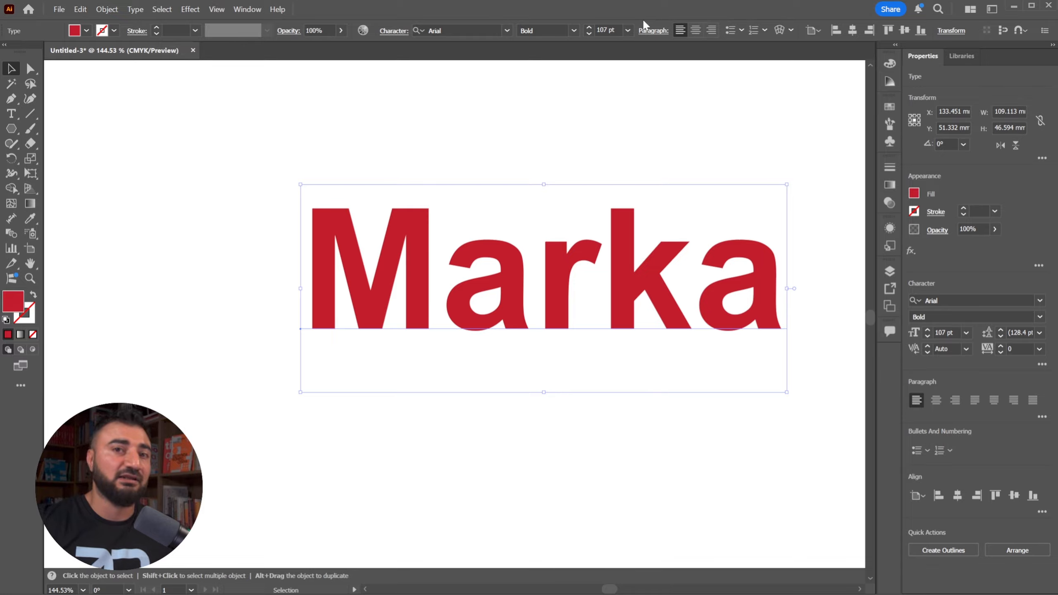
Review the character settings of the selected text and open the standalone Character panel
{"action": "left_click", "coordinate": [388, 31]}
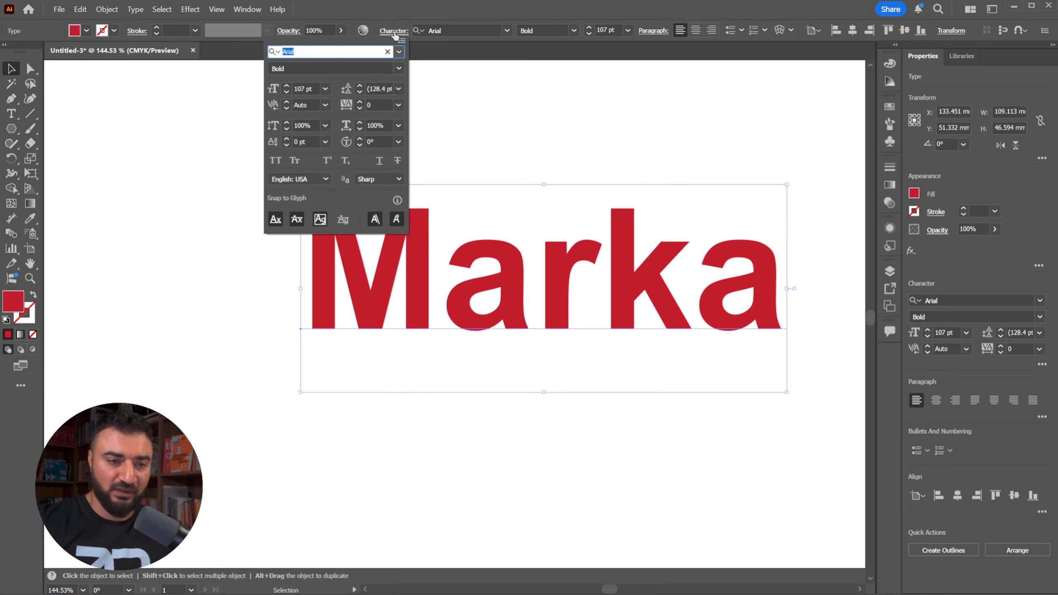
{"action": "left_click", "coordinate": [394, 33]}
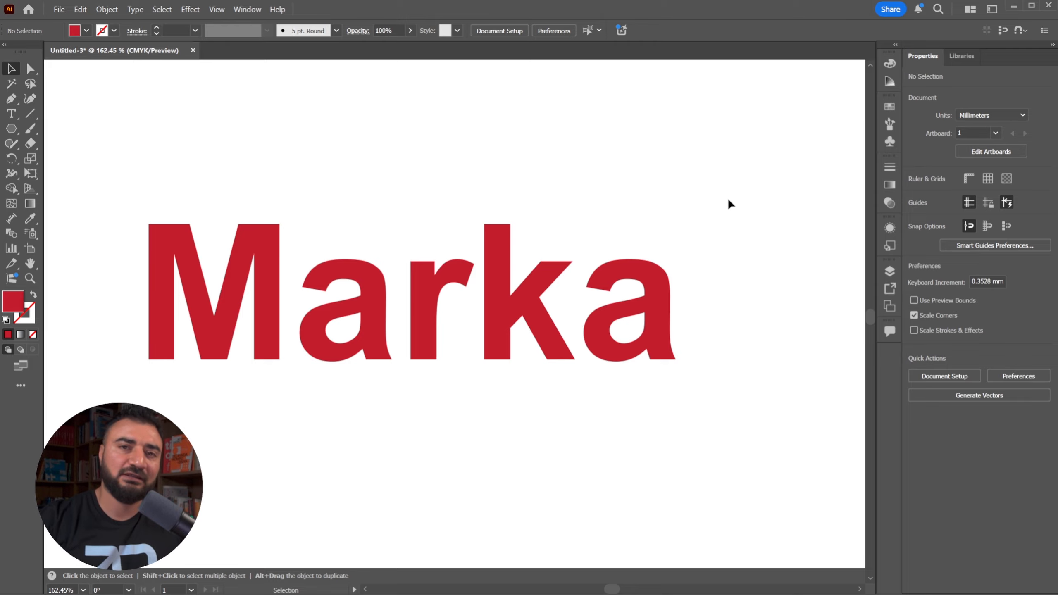
{"action": "left_click", "coordinate": [245, 9]}
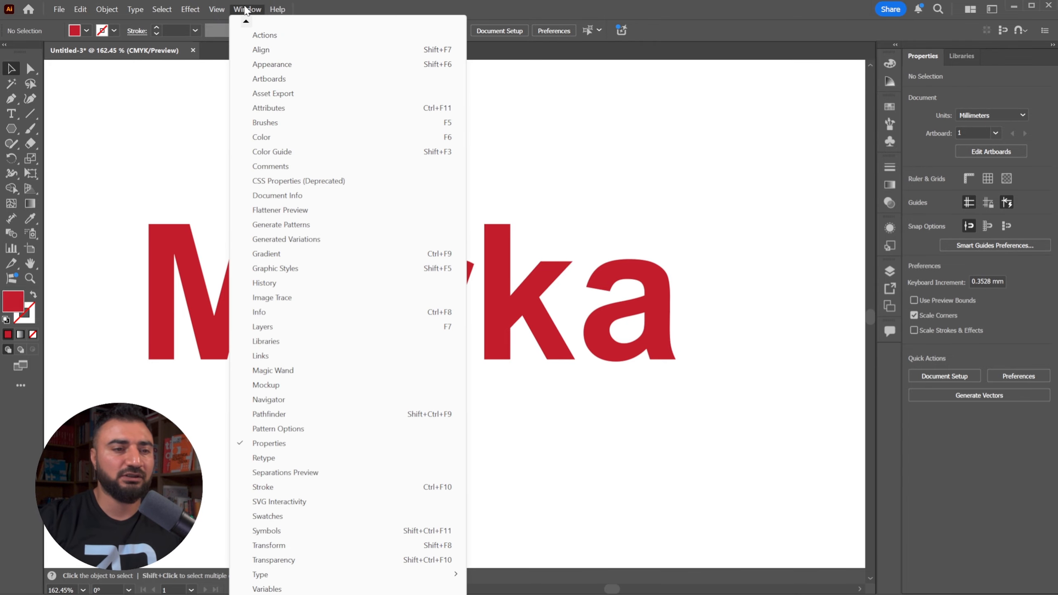
{"action": "mouse_move", "coordinate": [318, 576]}
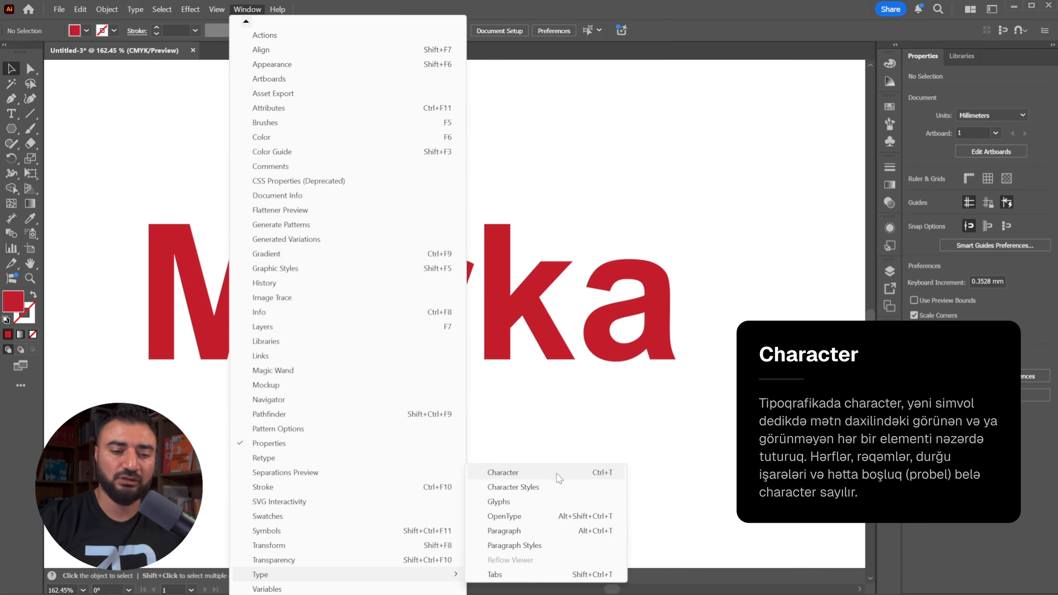
{"action": "left_click", "coordinate": [503, 473]}
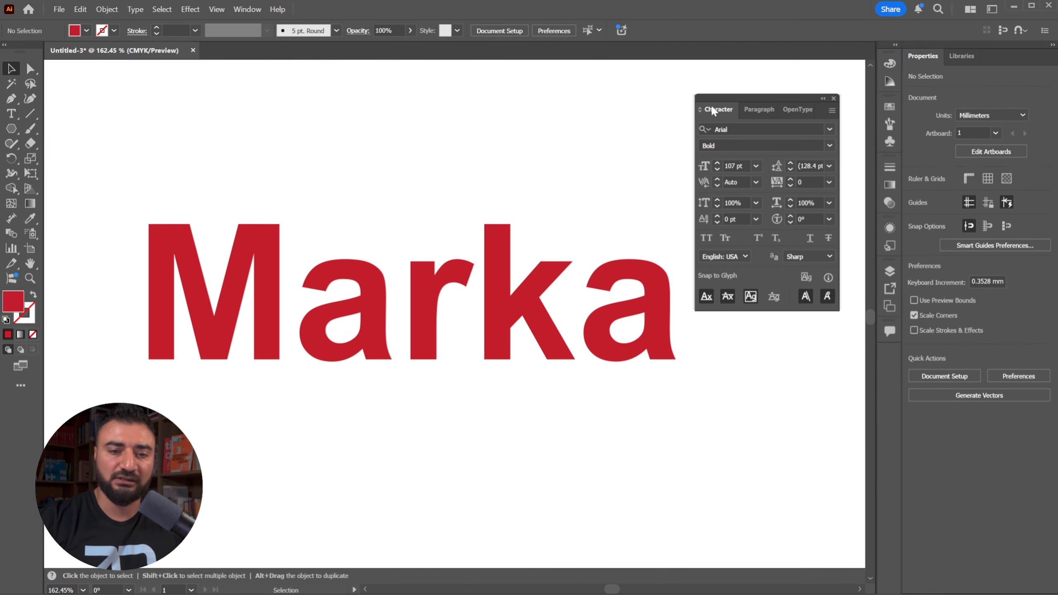
Hide the Character panel's additional options and show them again
{"action": "left_click", "coordinate": [831, 110]}
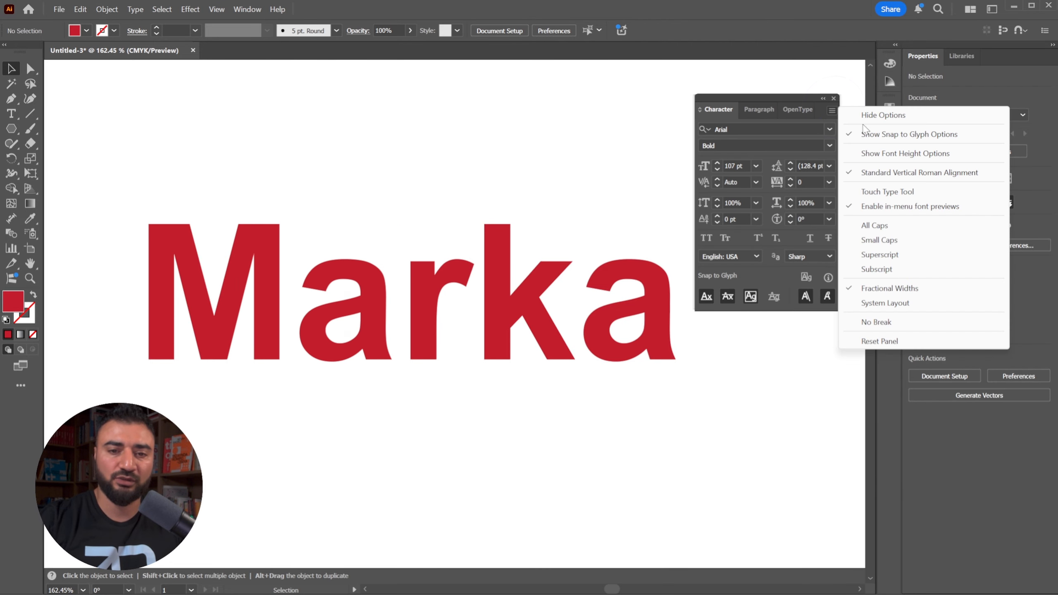
{"action": "left_click", "coordinate": [878, 111]}
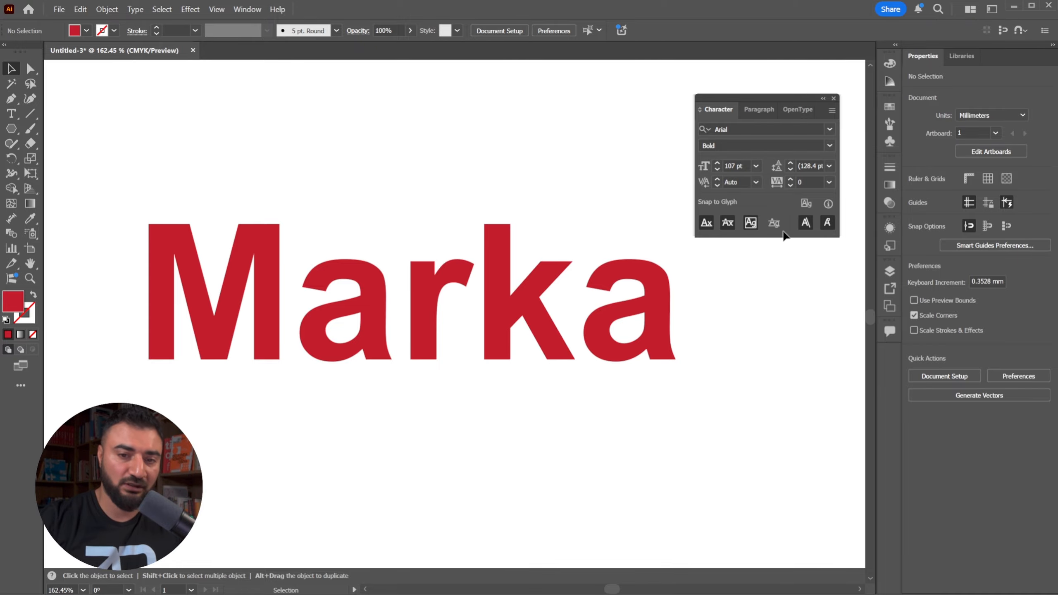
{"action": "left_click", "coordinate": [831, 110]}
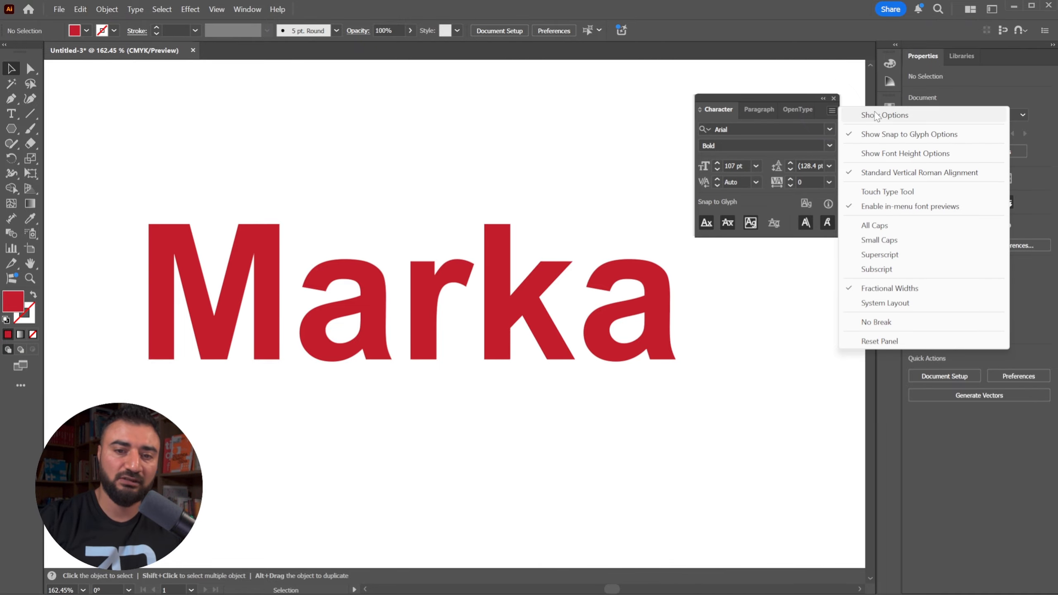
{"action": "left_click", "coordinate": [877, 115]}
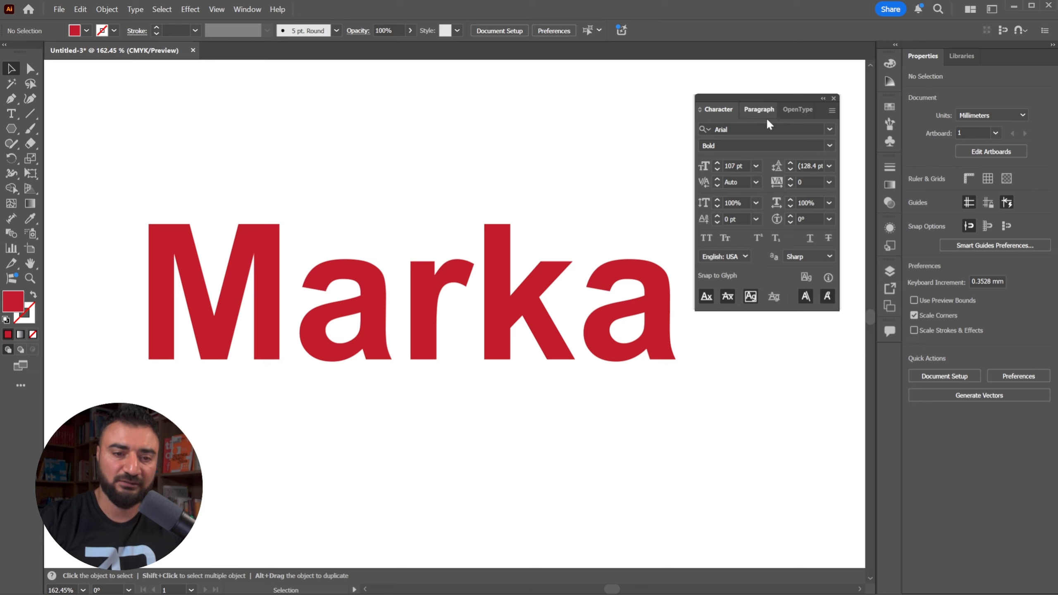
Change the Marka text's font to Helvetica Neue Regular and move the text up and left, clear of the Character panel
{"action": "left_click", "coordinate": [497, 314]}
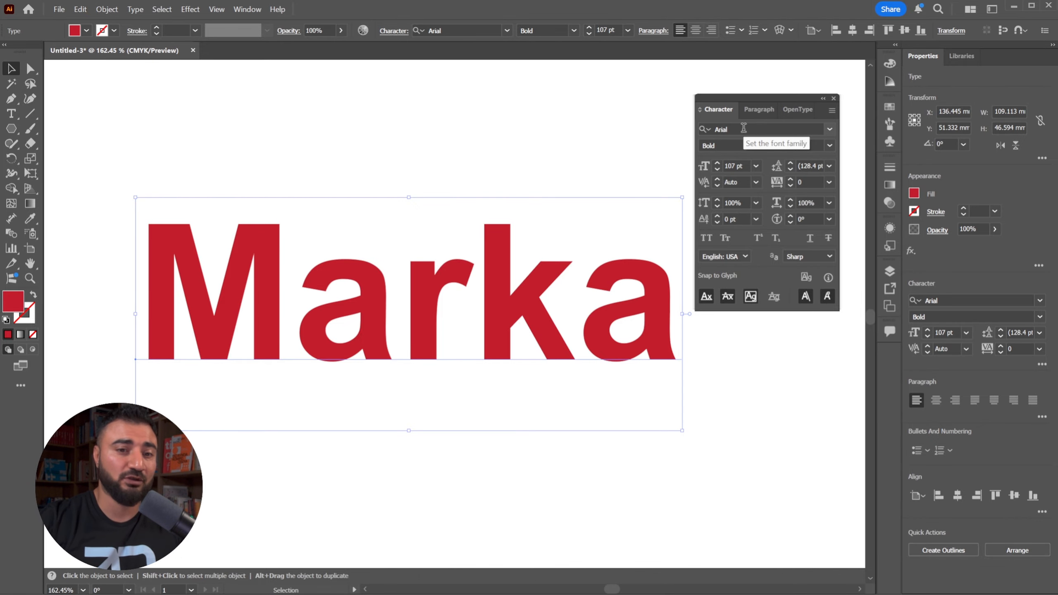
{"action": "left_click", "coordinate": [829, 129]}
{"action": "left_click", "coordinate": [739, 188]}
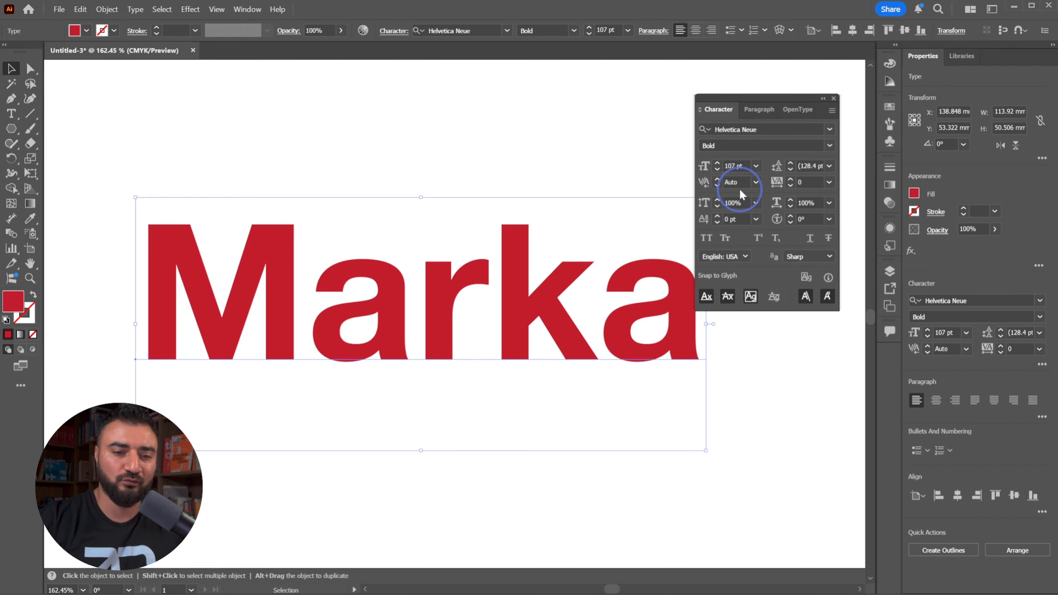
{"action": "left_click_drag", "start_coordinate": [555, 324], "coordinate": [496, 246]}
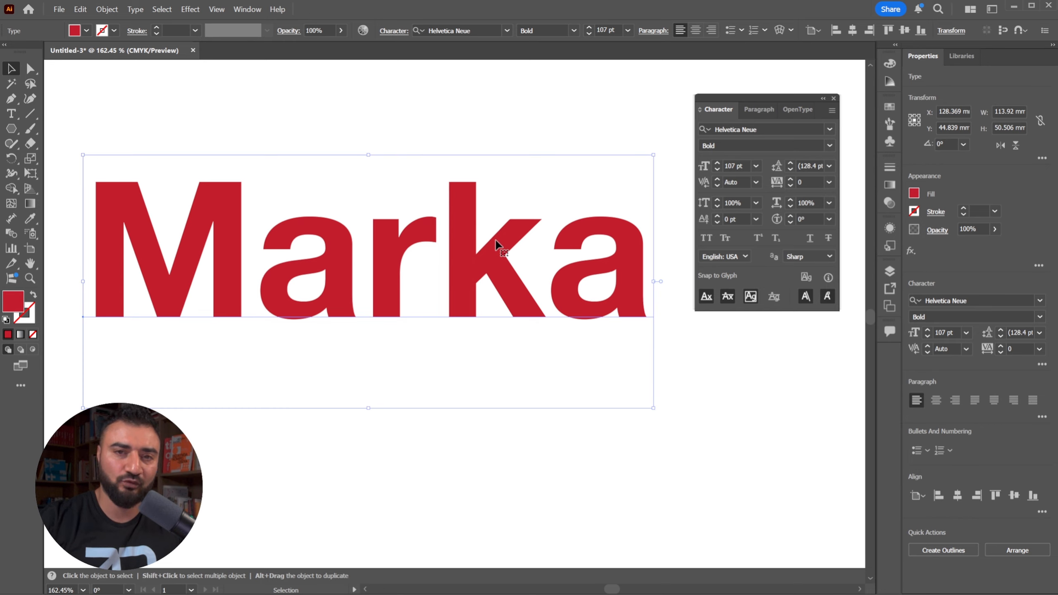
{"action": "left_click", "coordinate": [829, 145]}
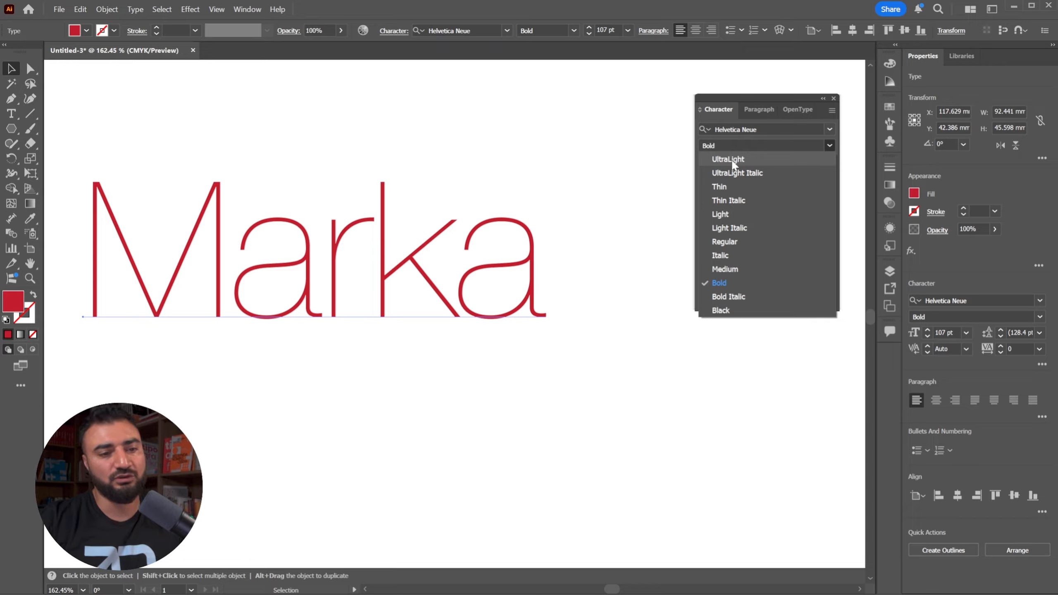
{"action": "left_click", "coordinate": [730, 243]}
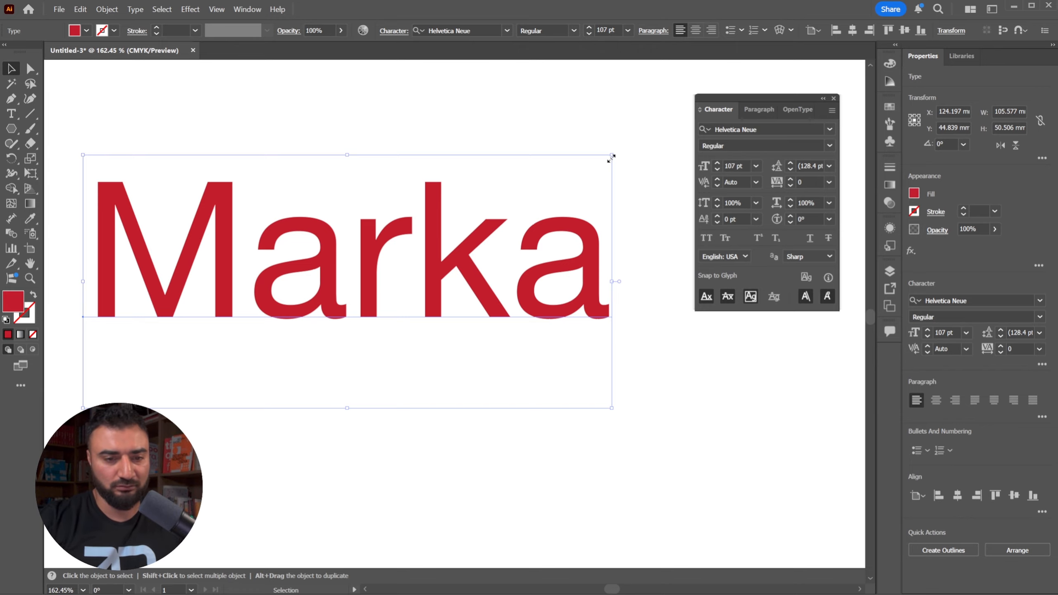
Scale the Marka text down slightly to about 103 pt, and set its font size to exactly 120 pt
{"action": "mouse_move", "coordinate": [610, 154]}
{"action": "left_mouse_down"}
{"action": "mouse_move", "coordinate": [522, 194]}
{"action": "mouse_move", "coordinate": [631, 151]}
{"action": "mouse_move", "coordinate": [571, 184]}
{"action": "mouse_move", "coordinate": [606, 162]}
{"action": "left_mouse_up"}
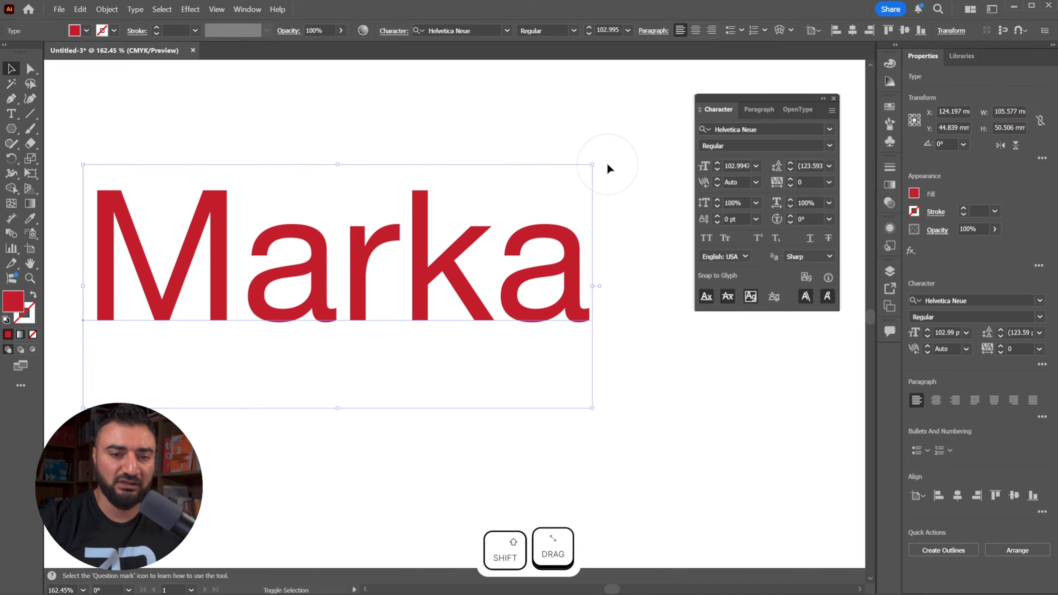
{"action": "left_click", "coordinate": [731, 166]}
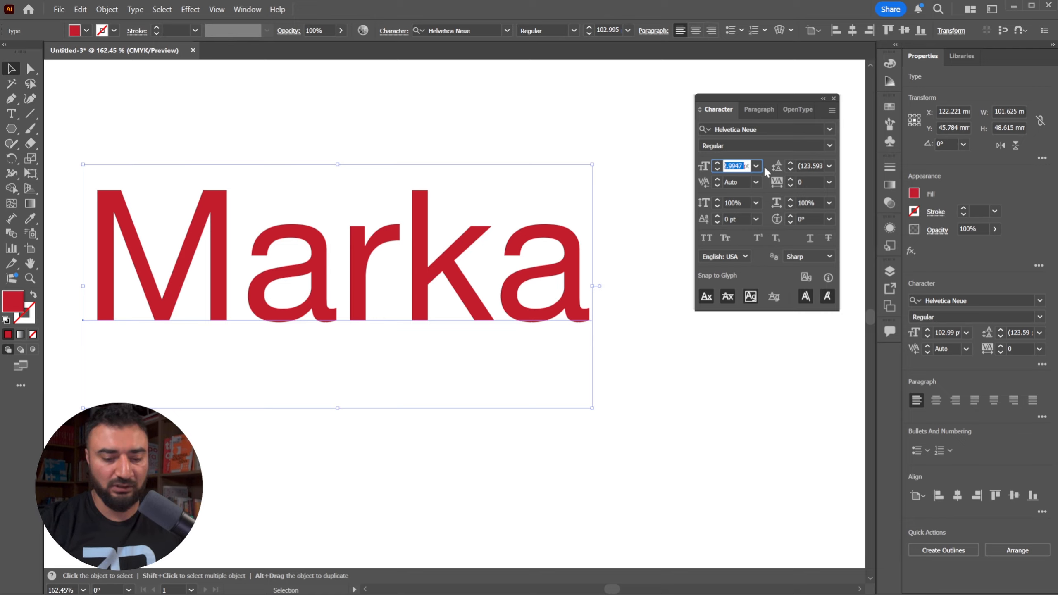
{"action": "type", "text": "120"}
{"action": "key", "text": "Return"}
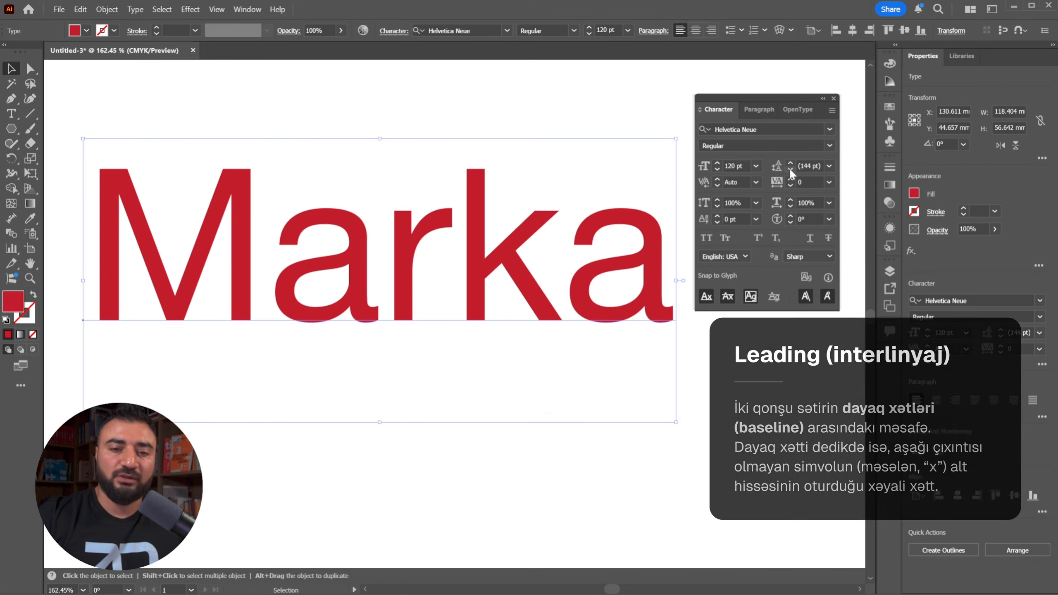
Add a second line reading "Educatiom" below Marka in the same text object
{"action": "left_click", "coordinate": [829, 165]}
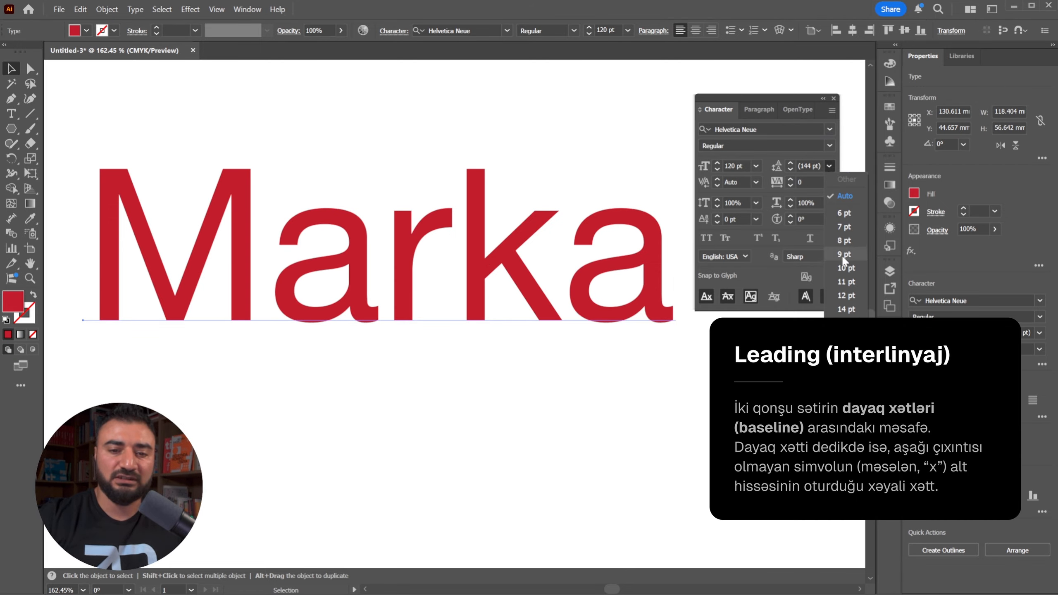
{"action": "left_click", "coordinate": [575, 258]}
{"action": "double_click", "coordinate": [611, 255]}
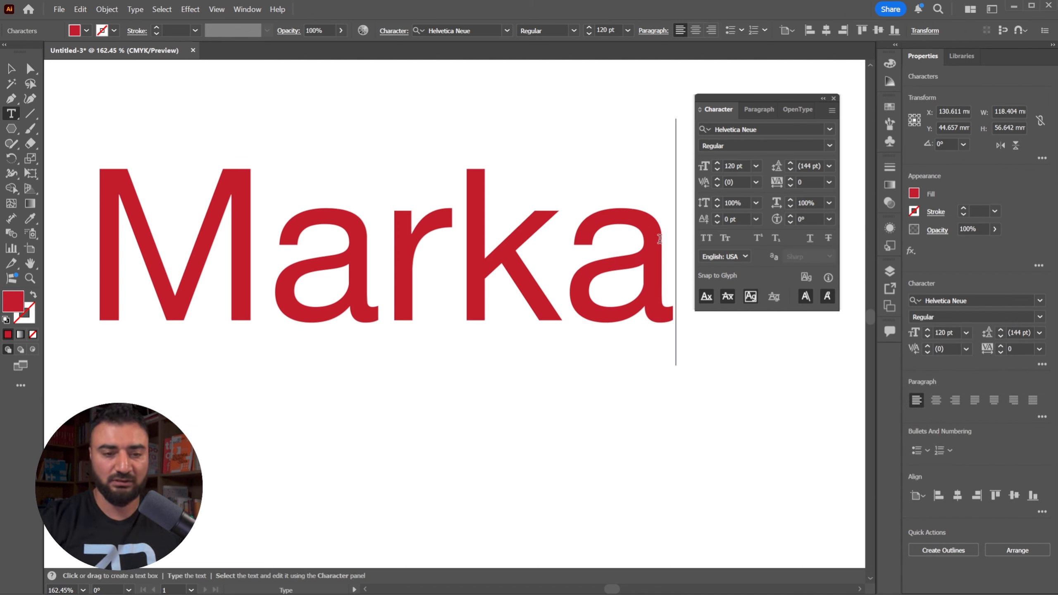
{"action": "key", "text": "Return"}
{"action": "type", "text": "Edu"}
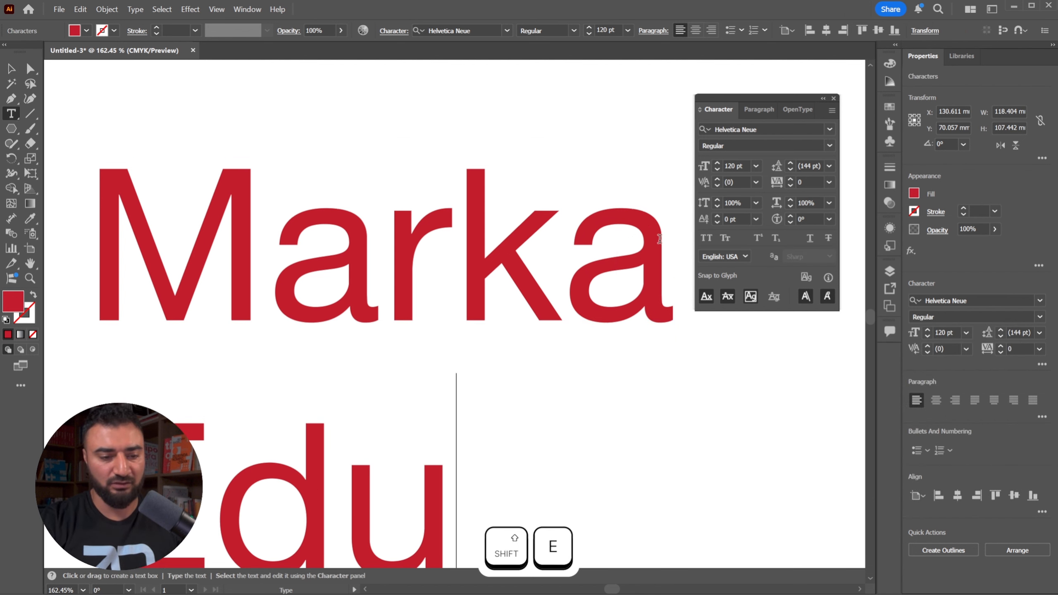
{"action": "type", "text": "catio"}
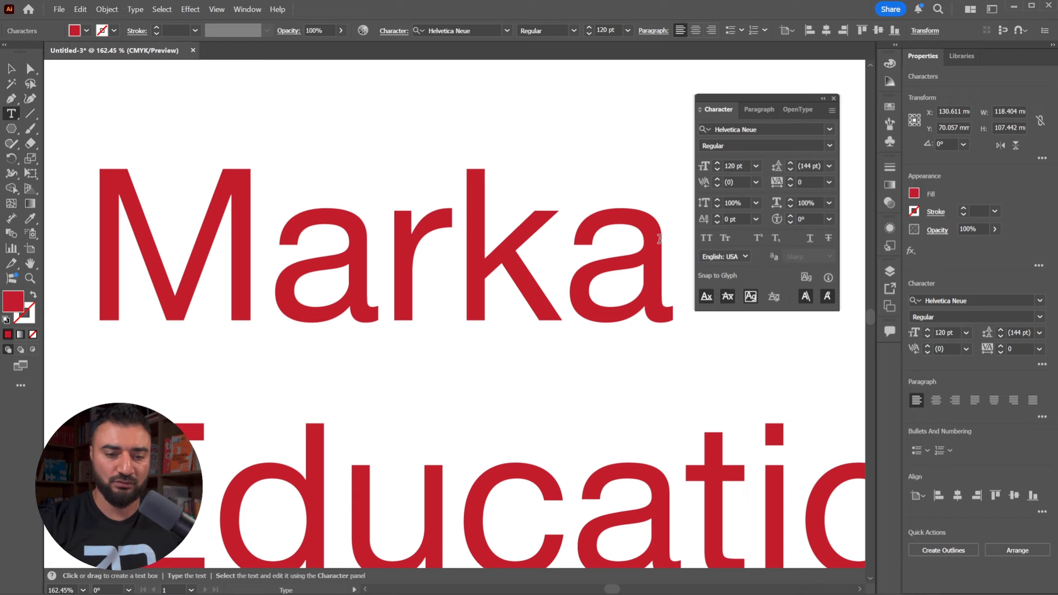
{"action": "key", "text": "Escape"}
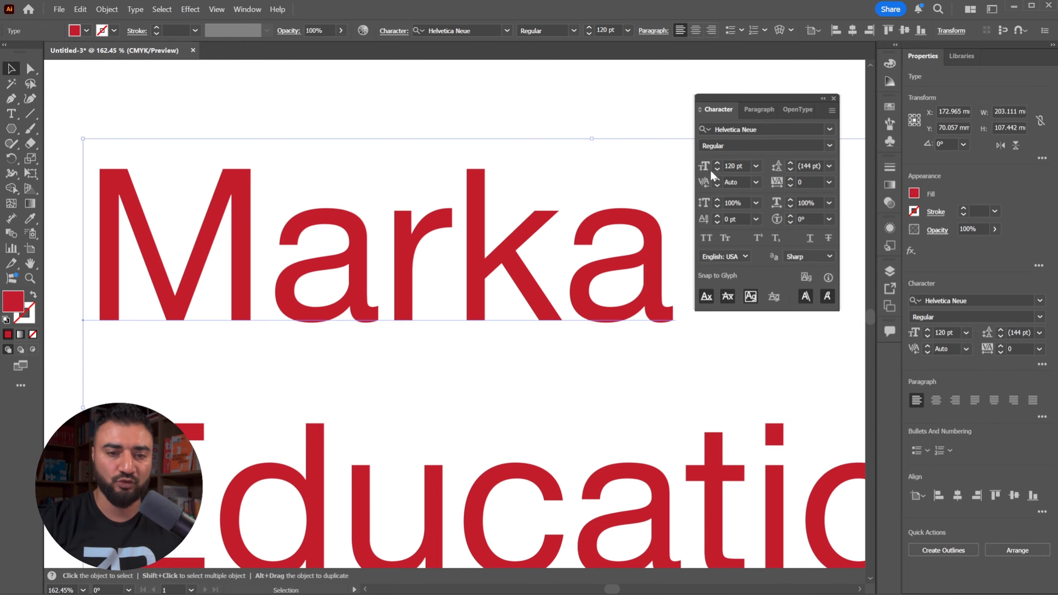
Set the font size of the two-line text to 70 pt
{"action": "double_click", "coordinate": [733, 166]}
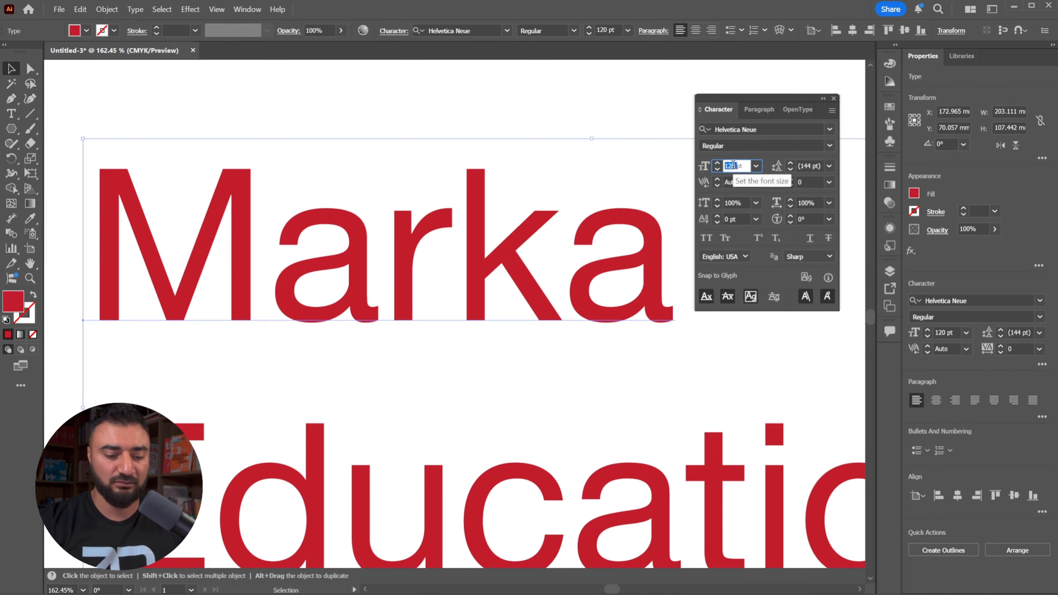
{"action": "type", "text": "70"}
{"action": "key", "text": "Return"}
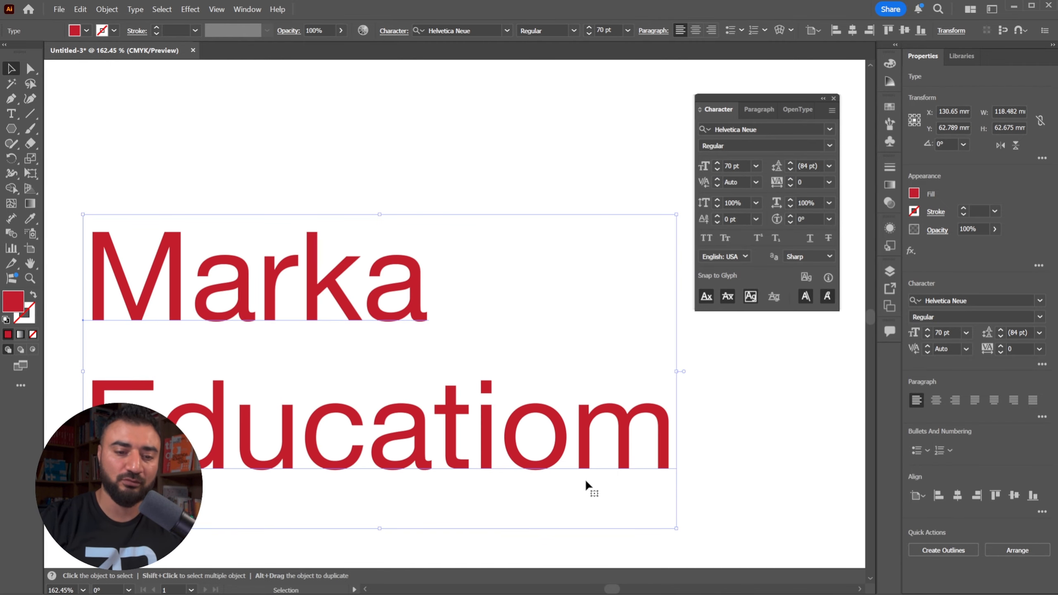
Correct the second line's final letter to n so it reads "Education", and move the text up and slightly right
{"action": "double_click", "coordinate": [578, 449]}
{"action": "left_click_drag", "start_coordinate": [571, 441], "coordinate": [674, 417]}
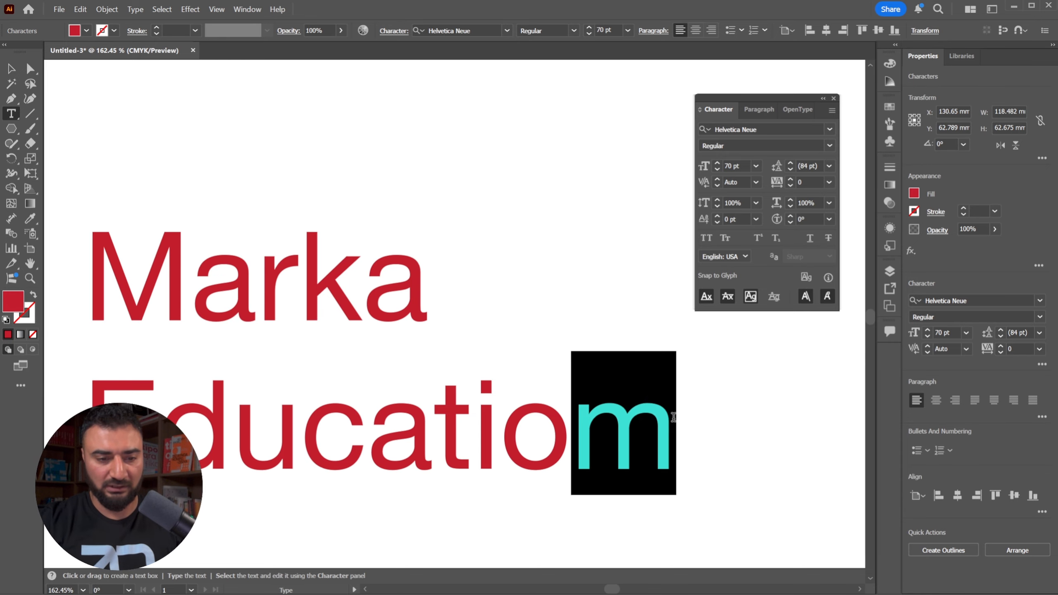
{"action": "type", "text": "n"}
{"action": "key", "text": "Escape"}
{"action": "left_click_drag", "start_coordinate": [322, 305], "coordinate": [359, 243]}
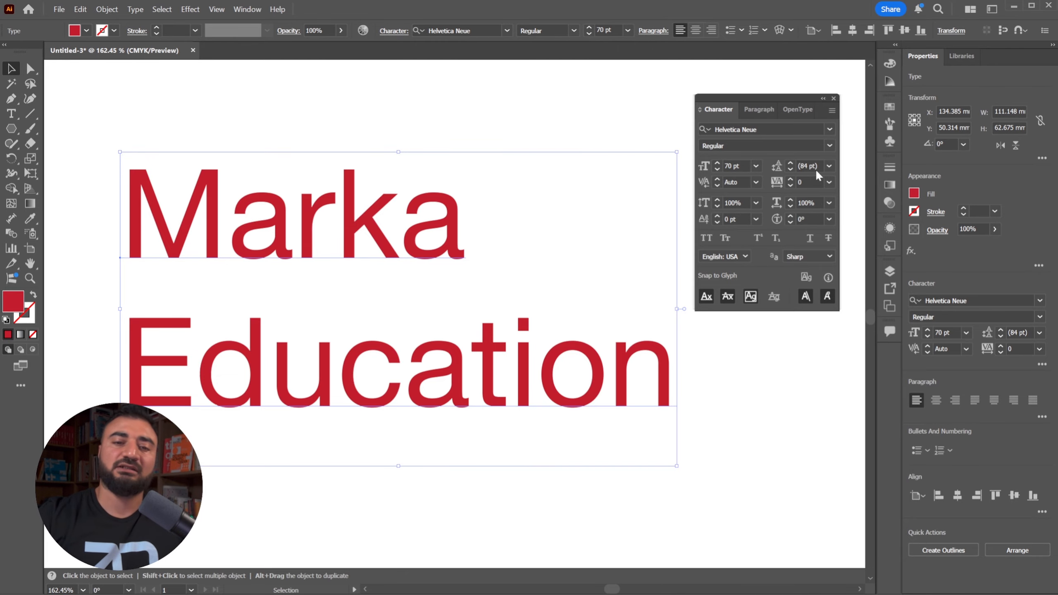
Step the text's leading down and back up to 81 pt, and return it to Auto
{"action": "left_click", "coordinate": [790, 169]}
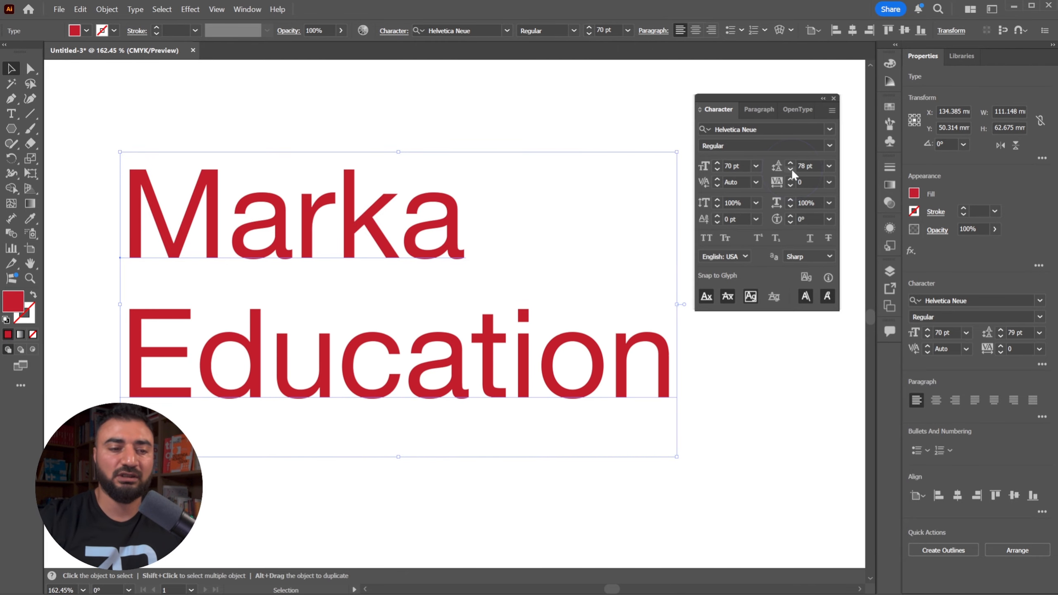
{"action": "left_click", "coordinate": [791, 168]}
{"action": "left_click", "coordinate": [791, 168]}
{"action": "left_click", "coordinate": [790, 163]}
{"action": "left_click", "coordinate": [790, 164]}
{"action": "left_click", "coordinate": [790, 163]}
{"action": "left_click", "coordinate": [790, 164]}
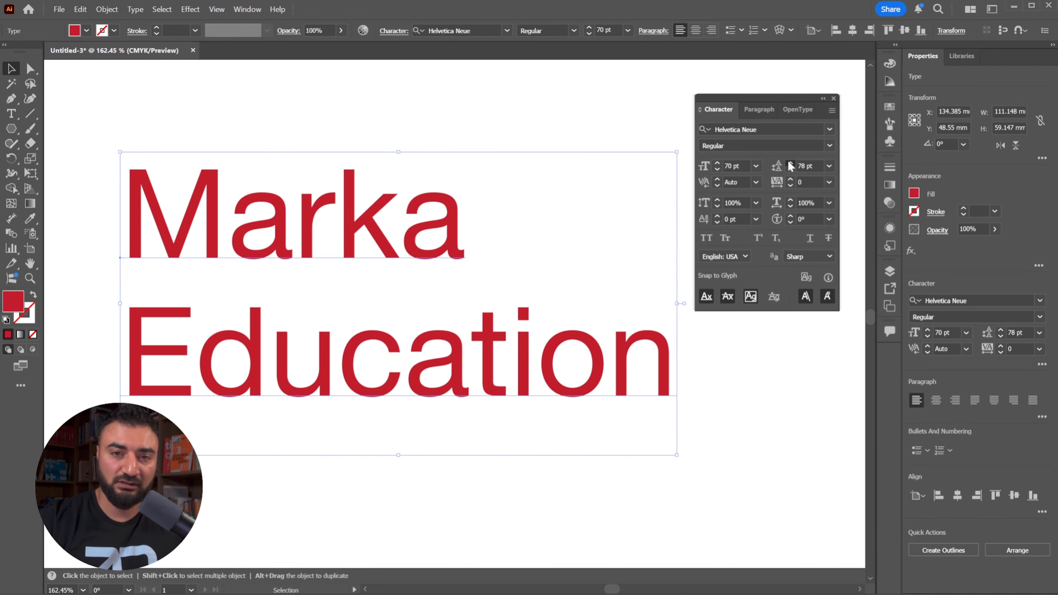
{"action": "left_click", "coordinate": [790, 163]}
{"action": "left_click", "coordinate": [790, 163]}
{"action": "left_click", "coordinate": [789, 163]}
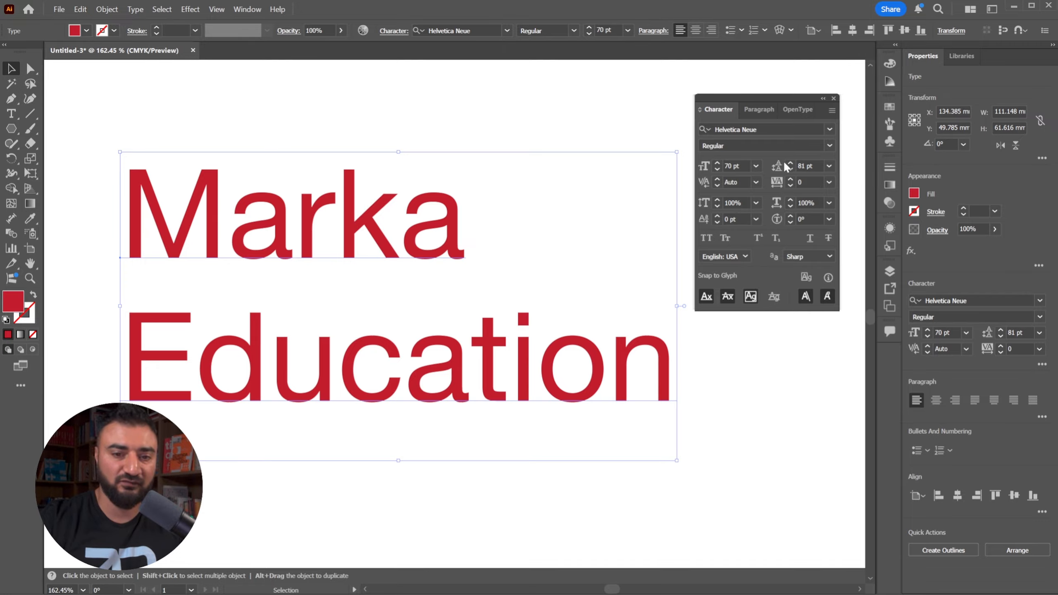
{"action": "left_click", "coordinate": [829, 166]}
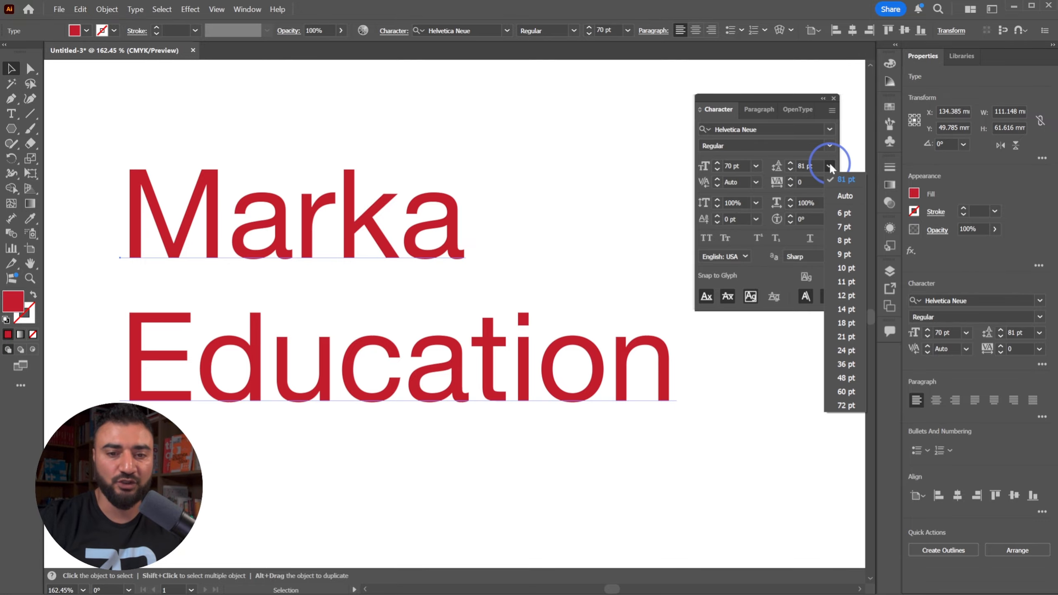
{"action": "left_click", "coordinate": [843, 195]}
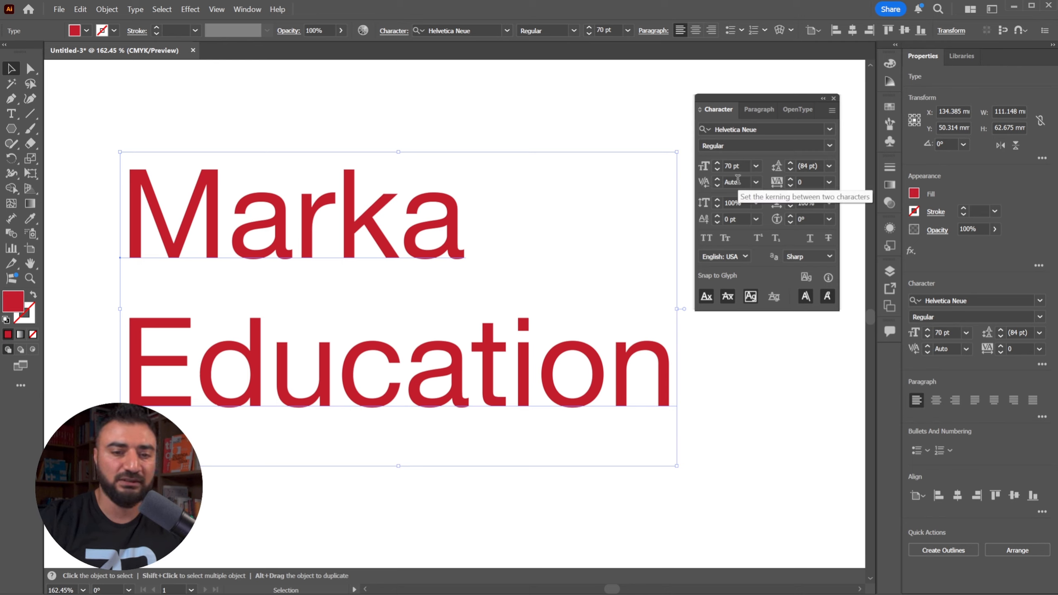
Try tracking values of 5 and -10 on the whole text, and set its tracking to -15
{"action": "left_click", "coordinate": [829, 182]}
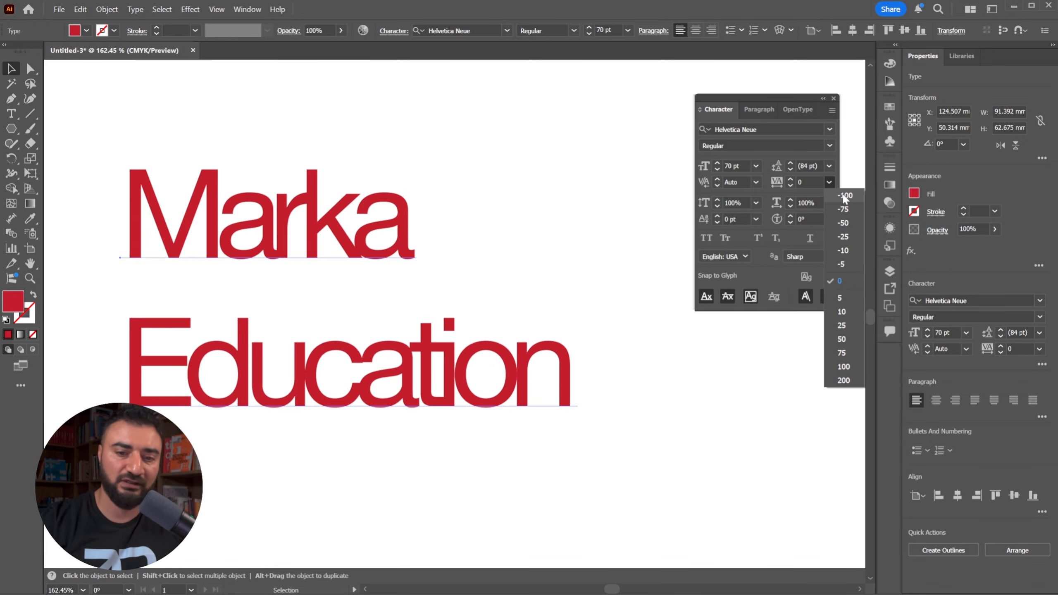
{"action": "left_click", "coordinate": [838, 297]}
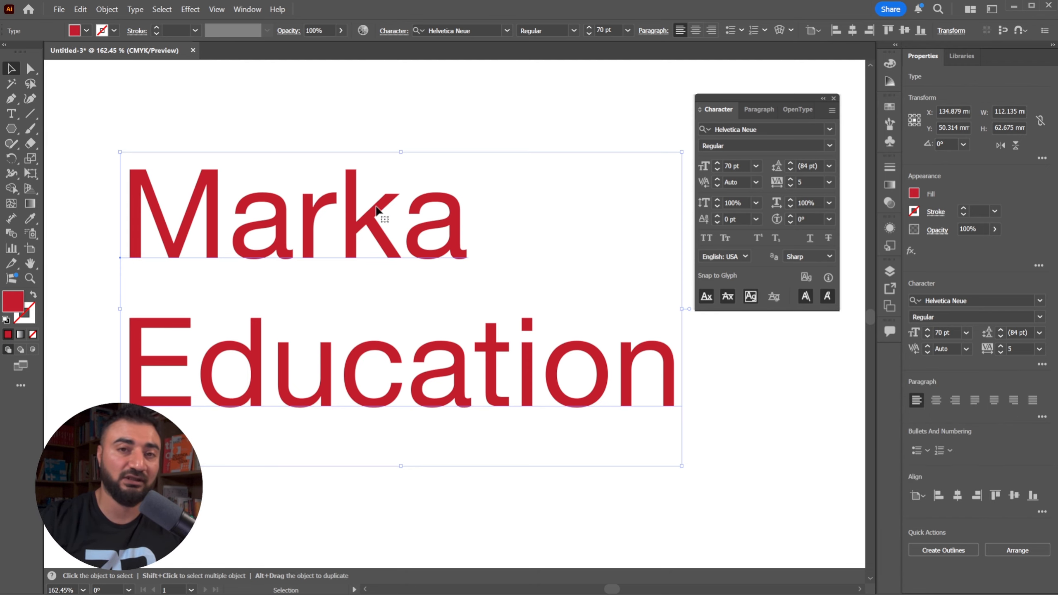
{"action": "left_click", "coordinate": [829, 182]}
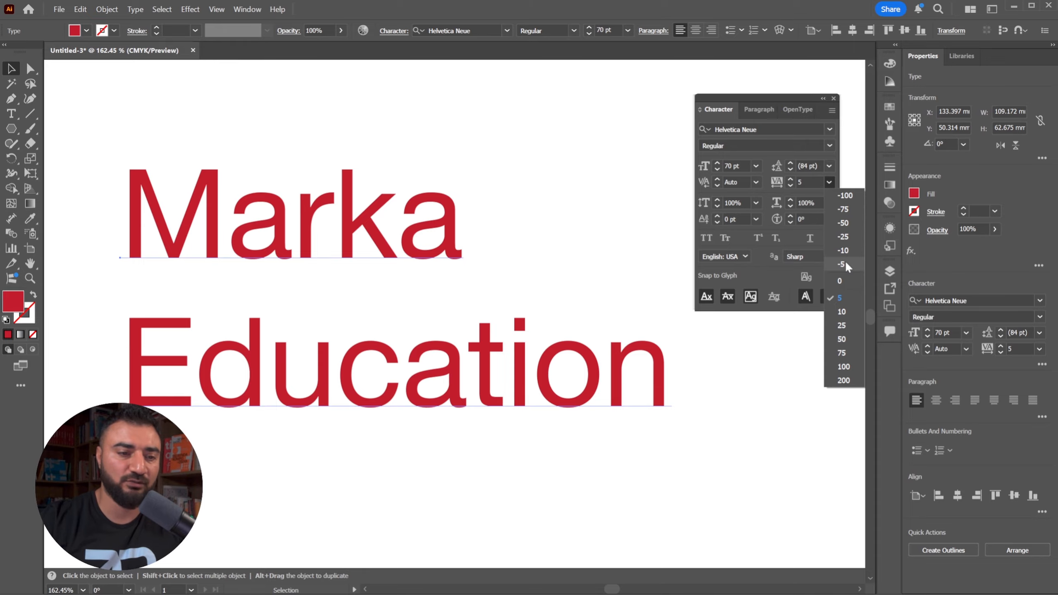
{"action": "left_click", "coordinate": [846, 244]}
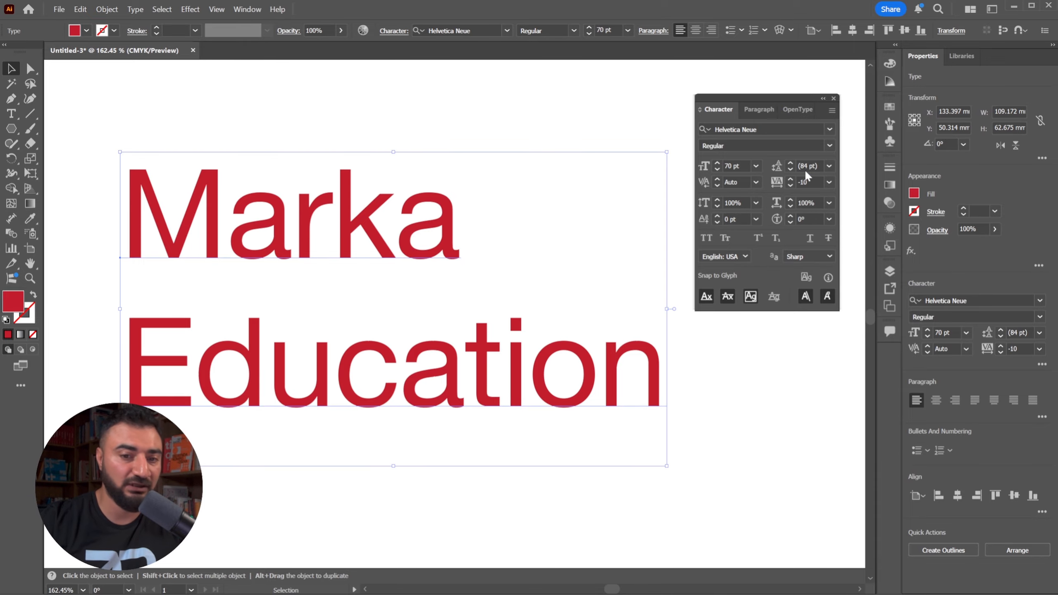
{"action": "left_click", "coordinate": [796, 182]}
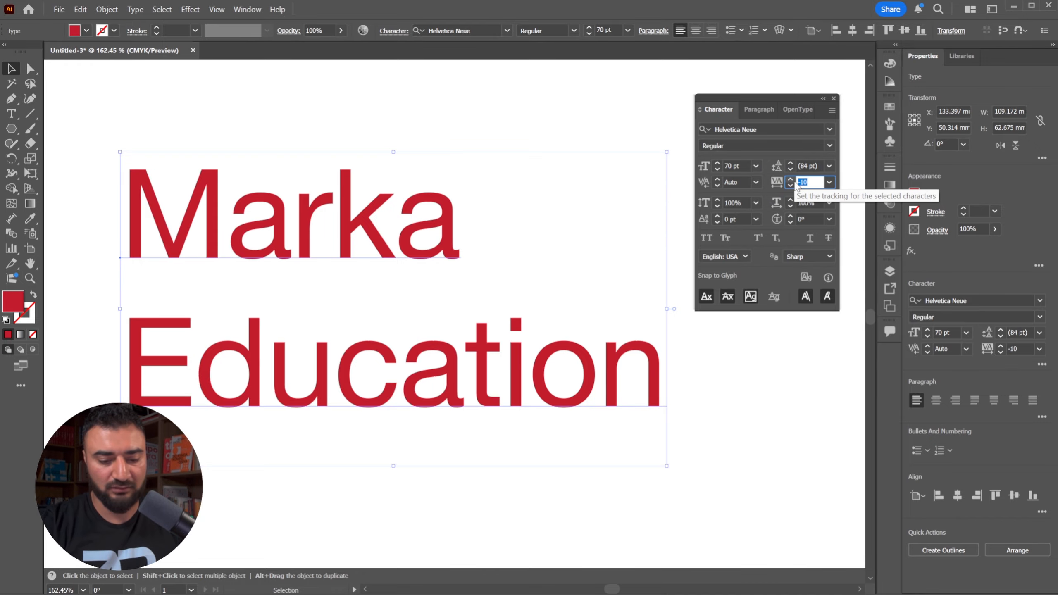
{"action": "type", "text": "-15"}
{"action": "key", "text": "Return"}
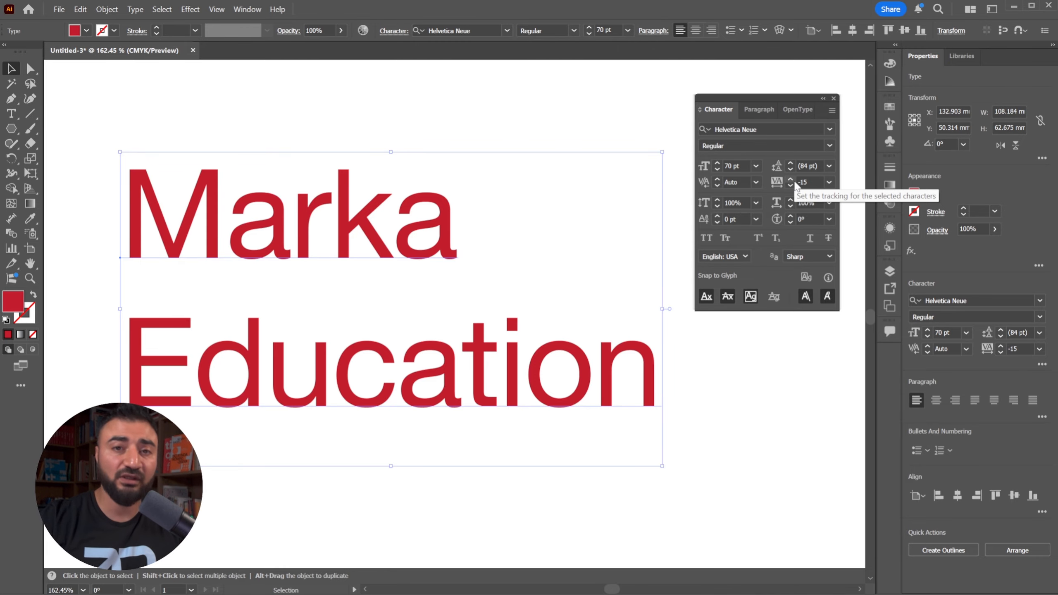
Try a wide tracking of 75 on the text and undo it
{"action": "left_click", "coordinate": [829, 182]}
{"action": "left_click", "coordinate": [844, 353]}
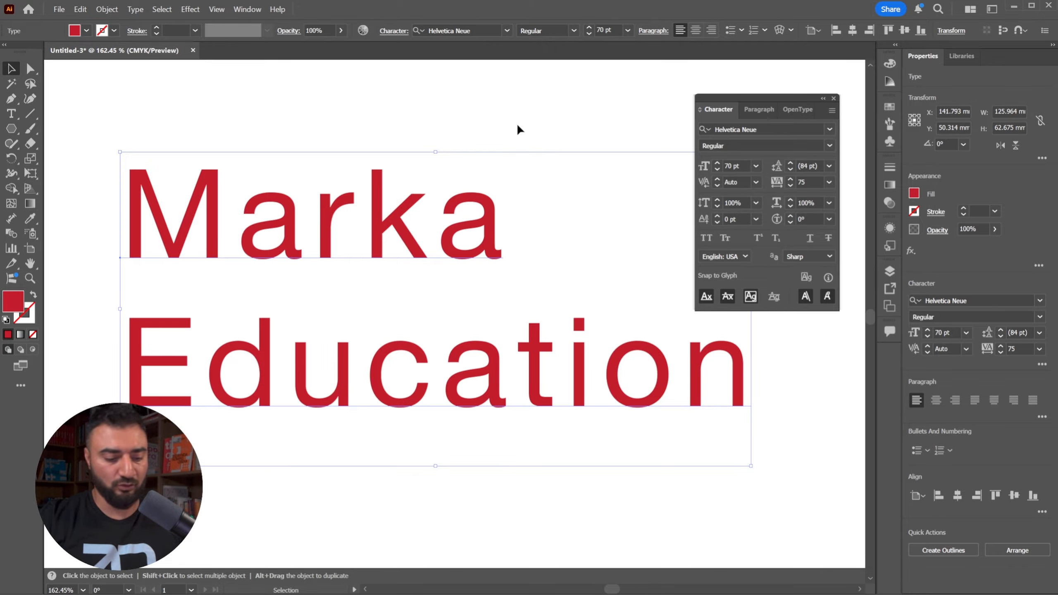
{"action": "key", "text": "ctrl+z"}
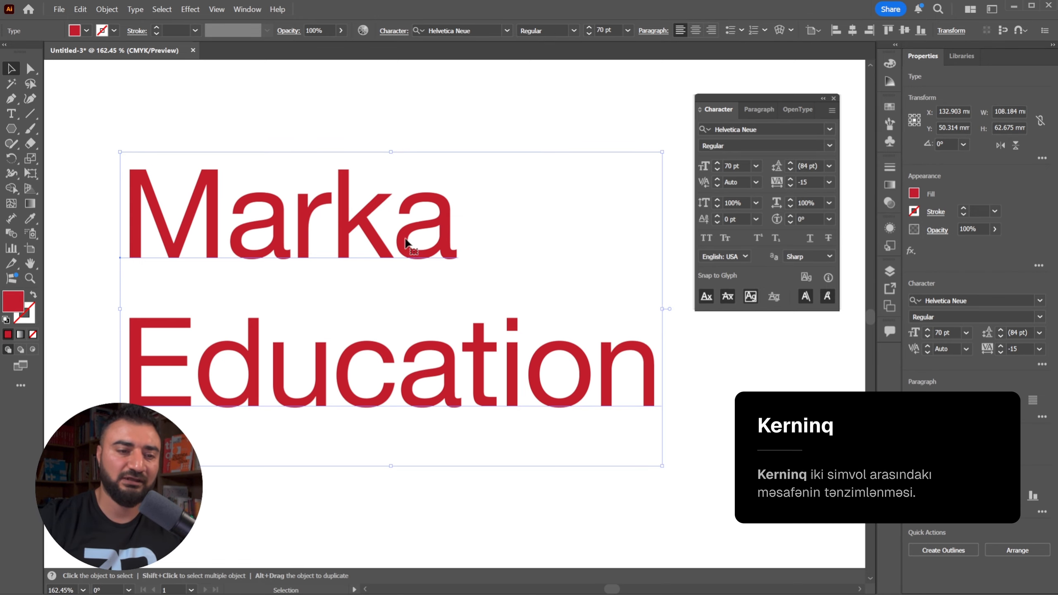
Set the kerning of the whole text to Optical
{"action": "left_click", "coordinate": [756, 182]}
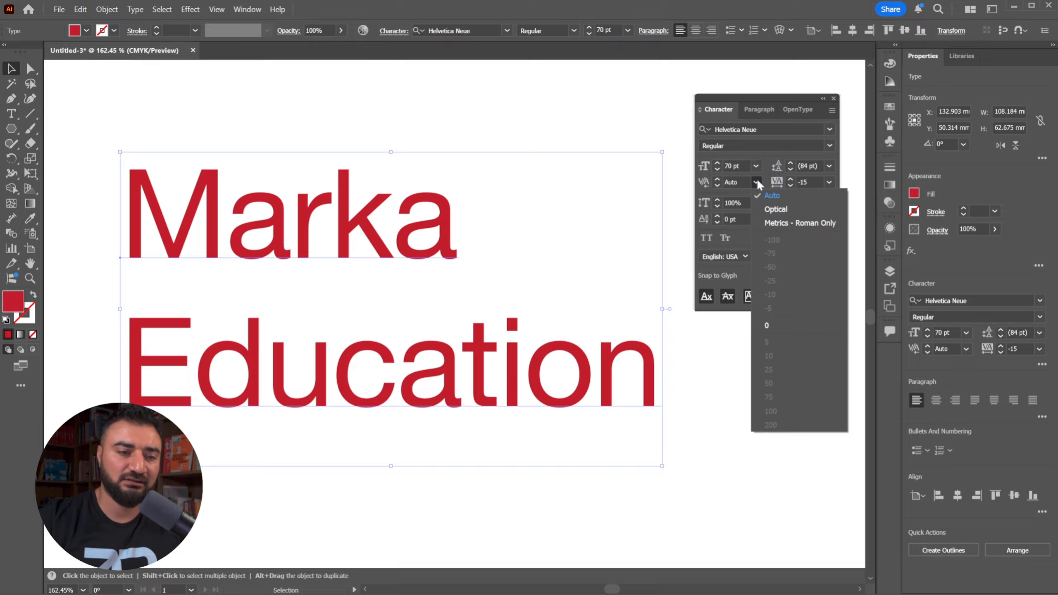
{"action": "left_click", "coordinate": [775, 208]}
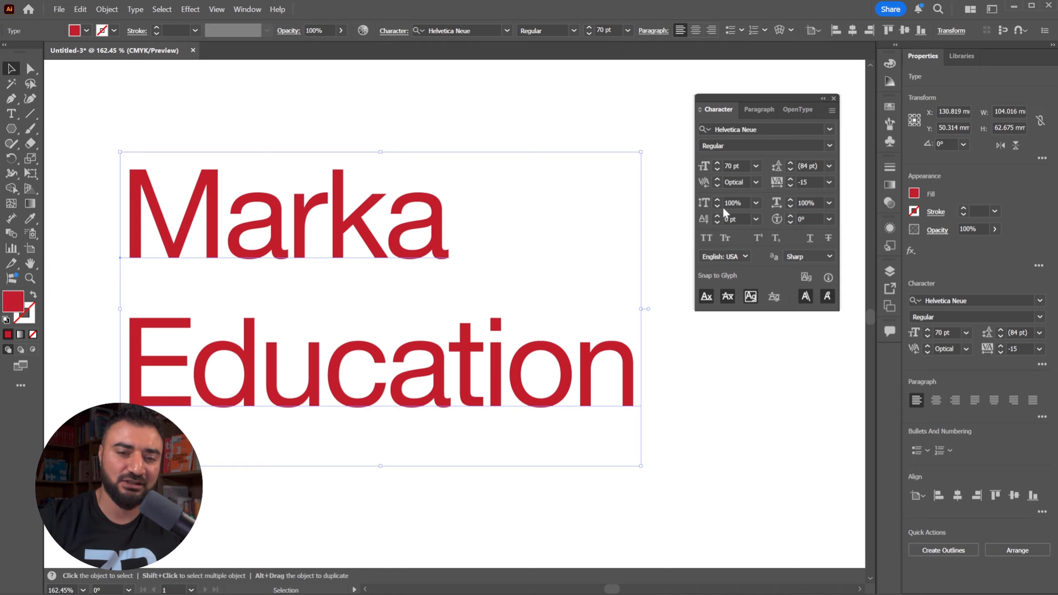
Preview other vertical and horizontal scale options on the text, keeping both at 100%
{"action": "left_click", "coordinate": [755, 203]}
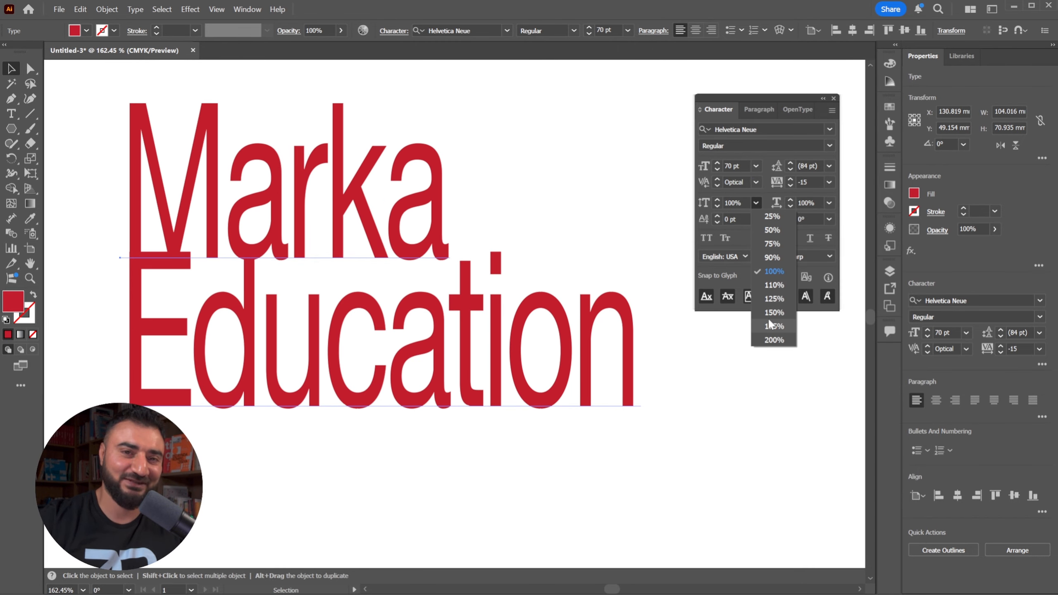
{"action": "left_click", "coordinate": [775, 271]}
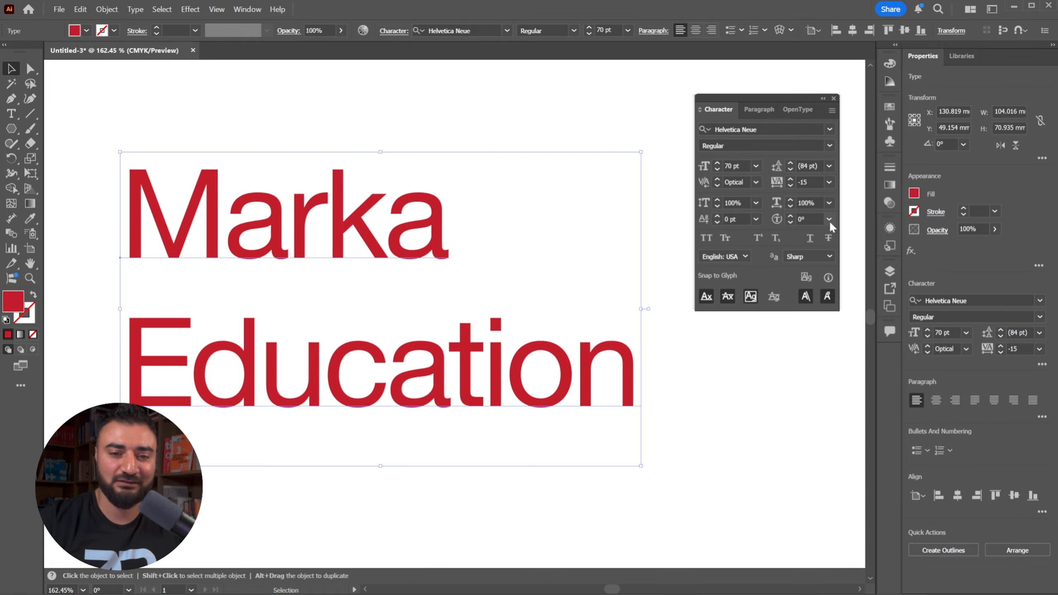
{"action": "left_click", "coordinate": [829, 202]}
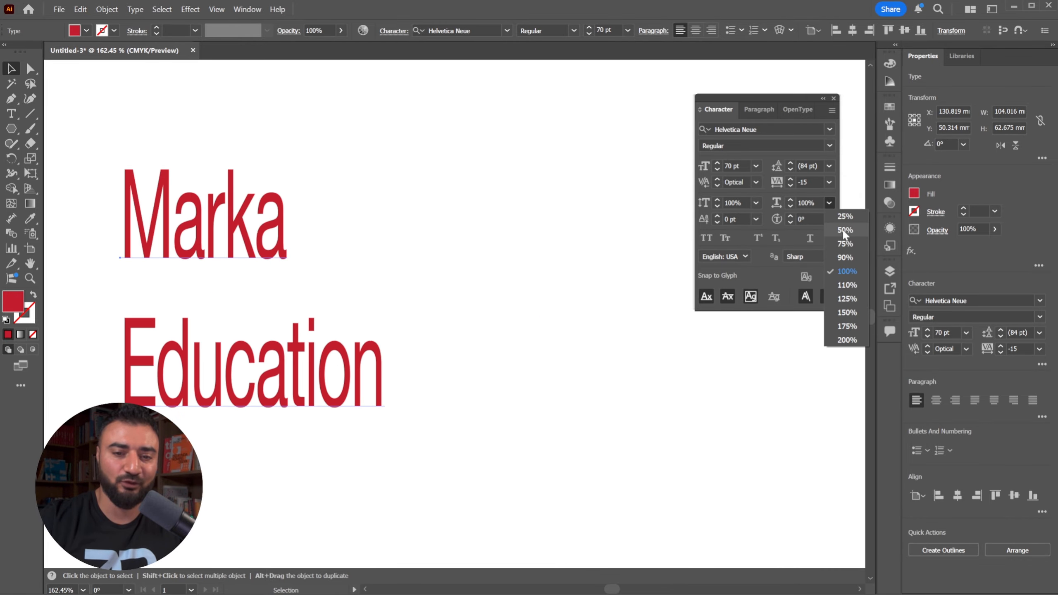
{"action": "left_click", "coordinate": [854, 181]}
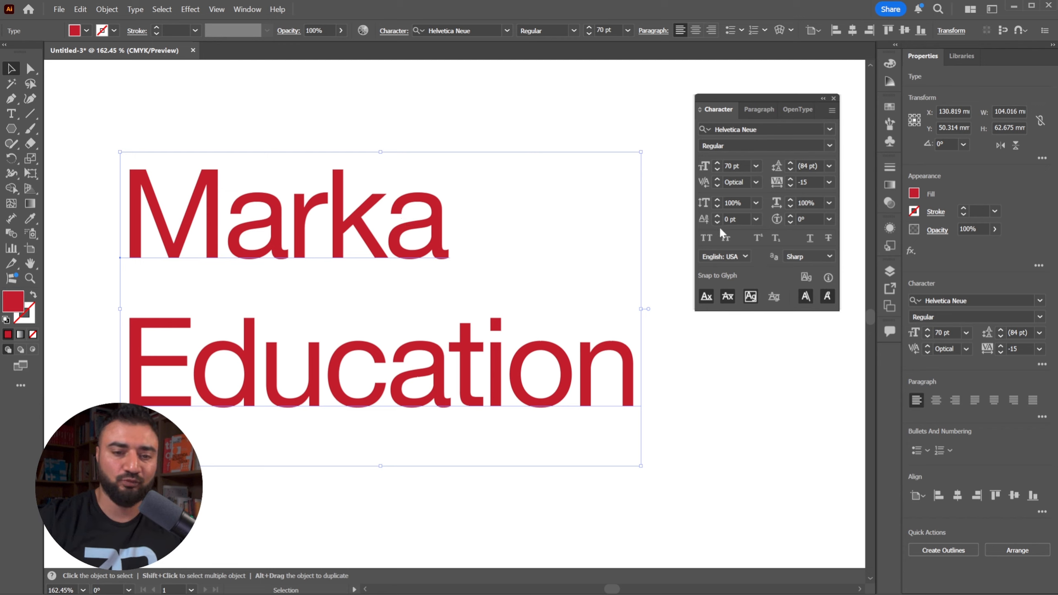
{"action": "left_click", "coordinate": [704, 219]}
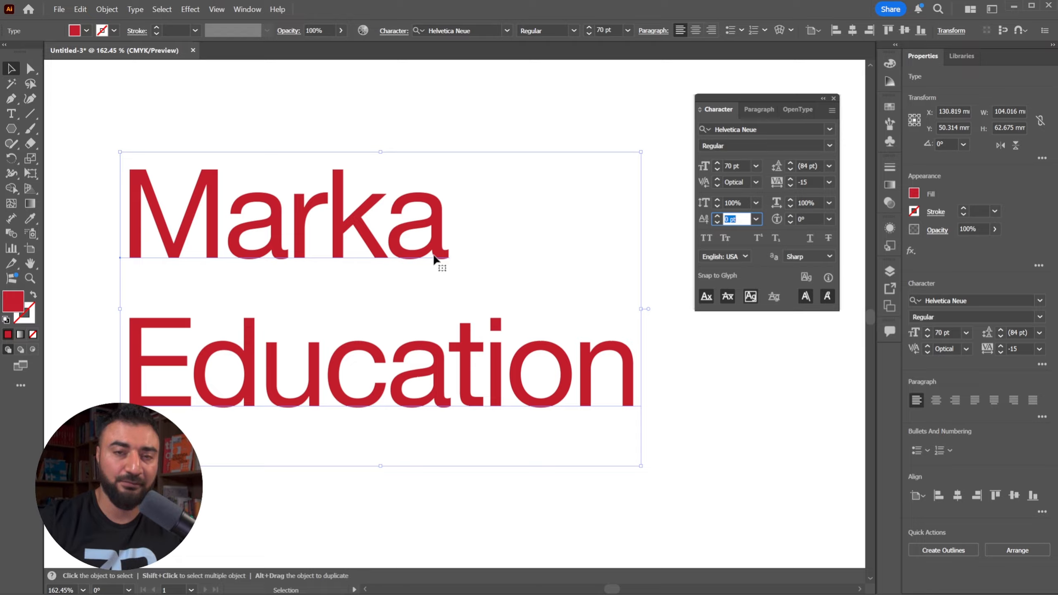
{"action": "double_click", "coordinate": [269, 245]}
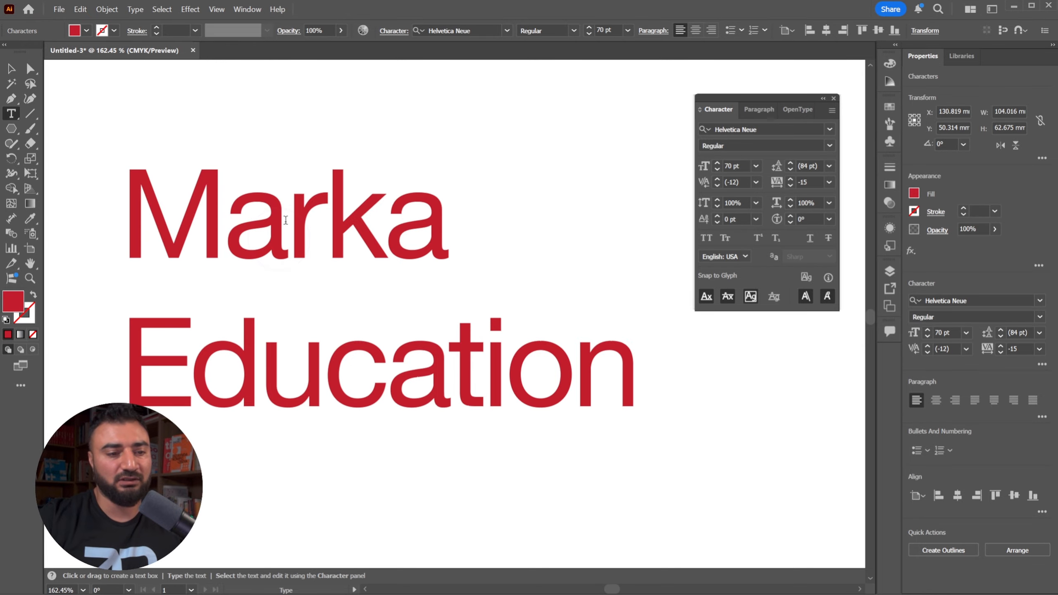
{"action": "double_click", "coordinate": [241, 208]}
{"action": "left_click", "coordinate": [271, 223]}
{"action": "left_click", "coordinate": [284, 223]}
{"action": "left_click_drag", "start_coordinate": [285, 222], "coordinate": [241, 222]}
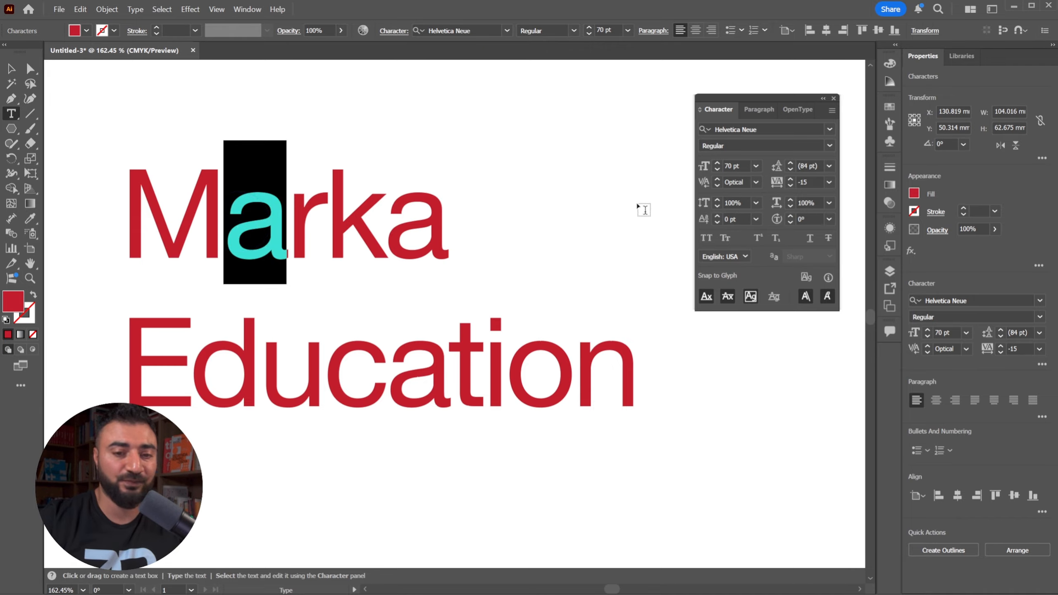
{"action": "key", "text": "Escape"}
Select only the first letter a in Marka and set its baseline shift to -12 pt
{"action": "double_click", "coordinate": [267, 232]}
{"action": "double_click", "coordinate": [241, 208]}
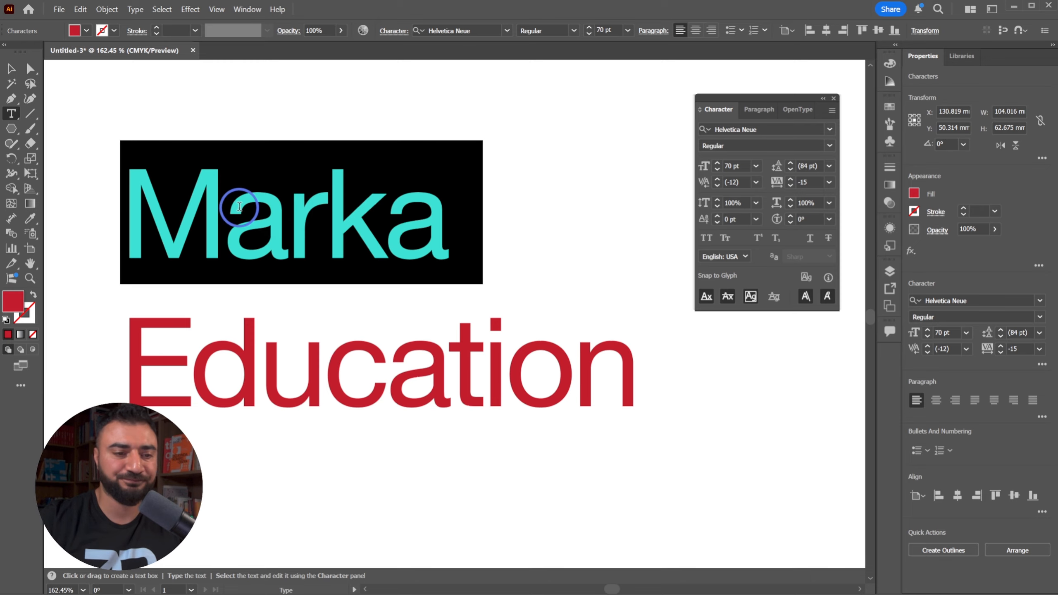
{"action": "left_click", "coordinate": [279, 234]}
{"action": "left_click", "coordinate": [257, 222]}
{"action": "left_click_drag", "start_coordinate": [257, 222], "coordinate": [248, 222]}
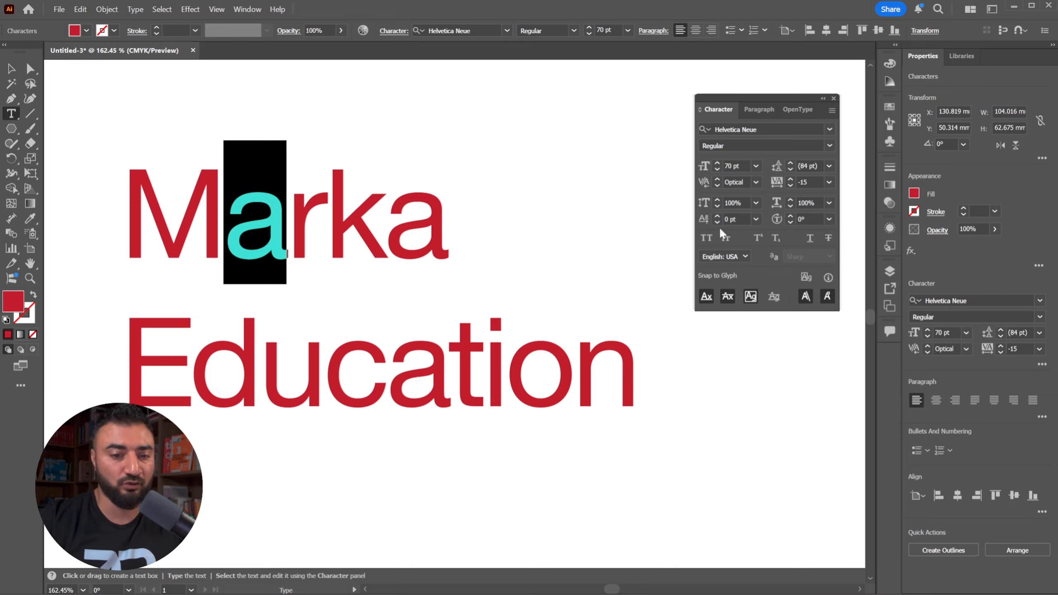
{"action": "left_click", "coordinate": [755, 217]}
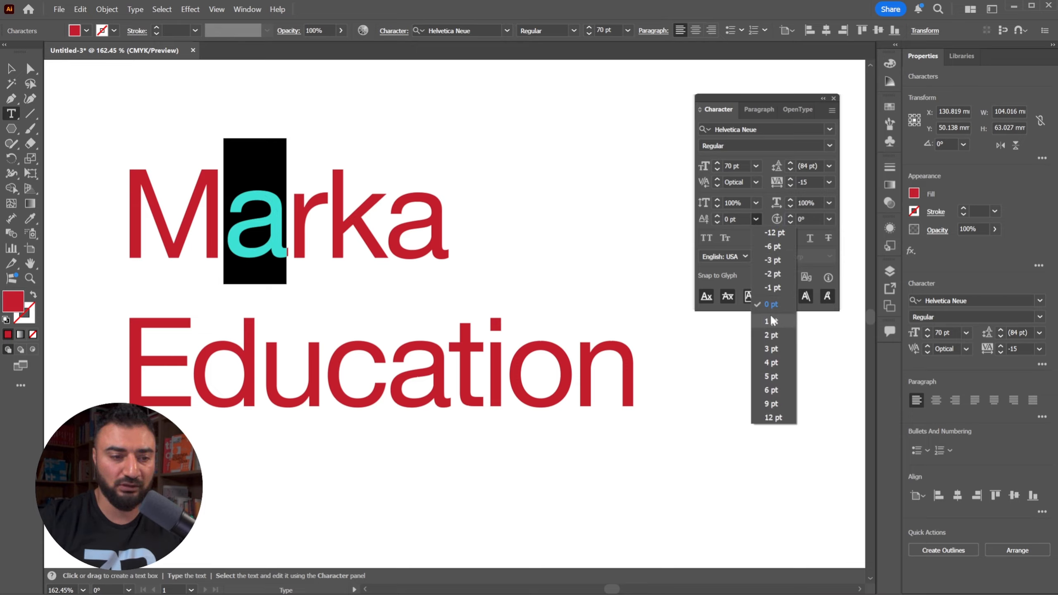
{"action": "left_click", "coordinate": [771, 233]}
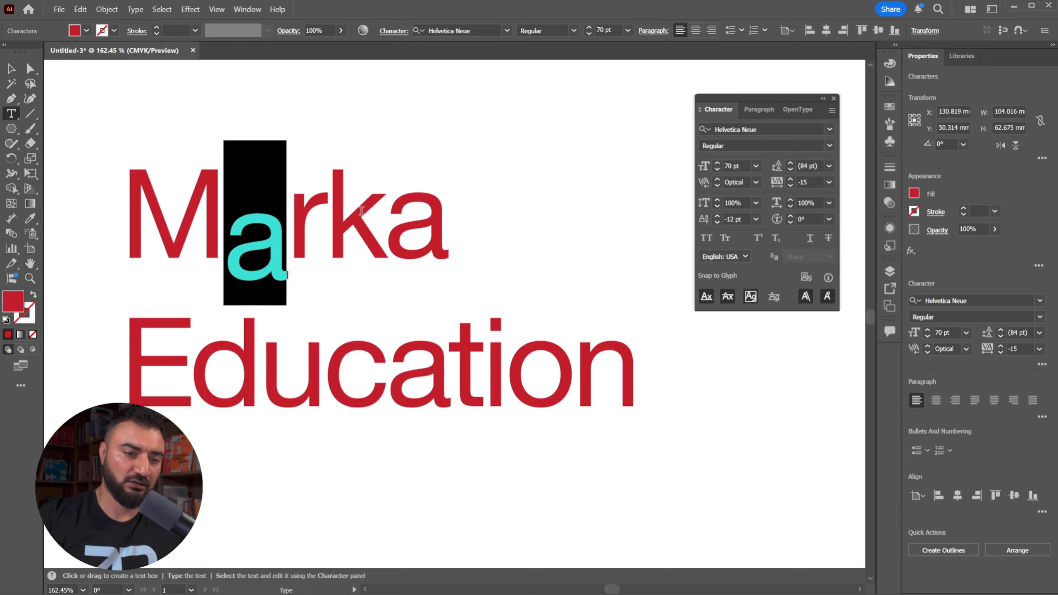
Set the baseline shift of the letter k and the final letter a in Marka to -6 pt
{"action": "left_click_drag", "start_coordinate": [324, 216], "coordinate": [385, 216]}
{"action": "left_click", "coordinate": [755, 219]}
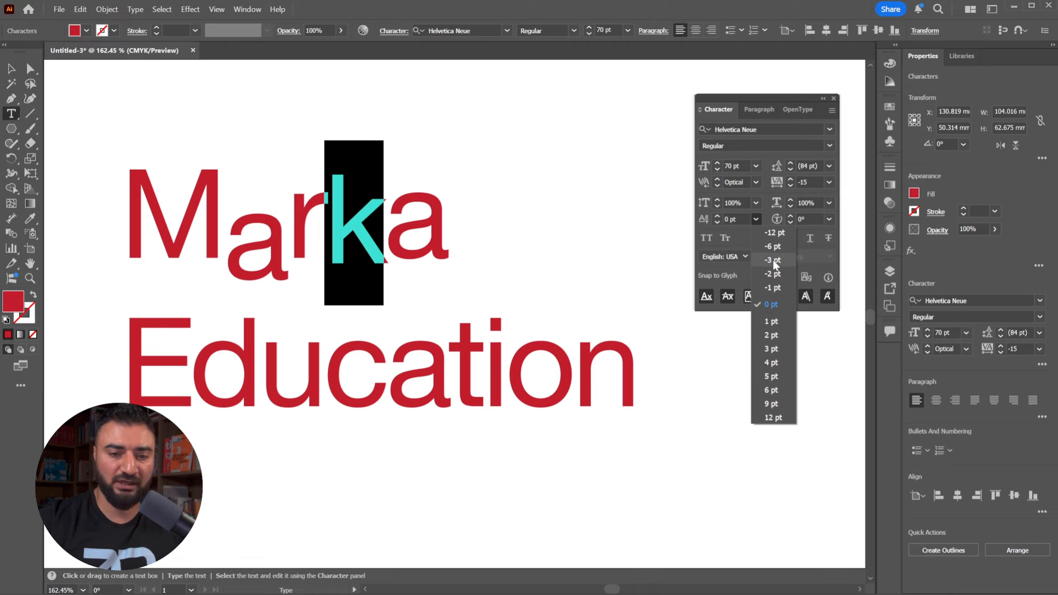
{"action": "left_click", "coordinate": [772, 246]}
{"action": "left_click", "coordinate": [394, 218]}
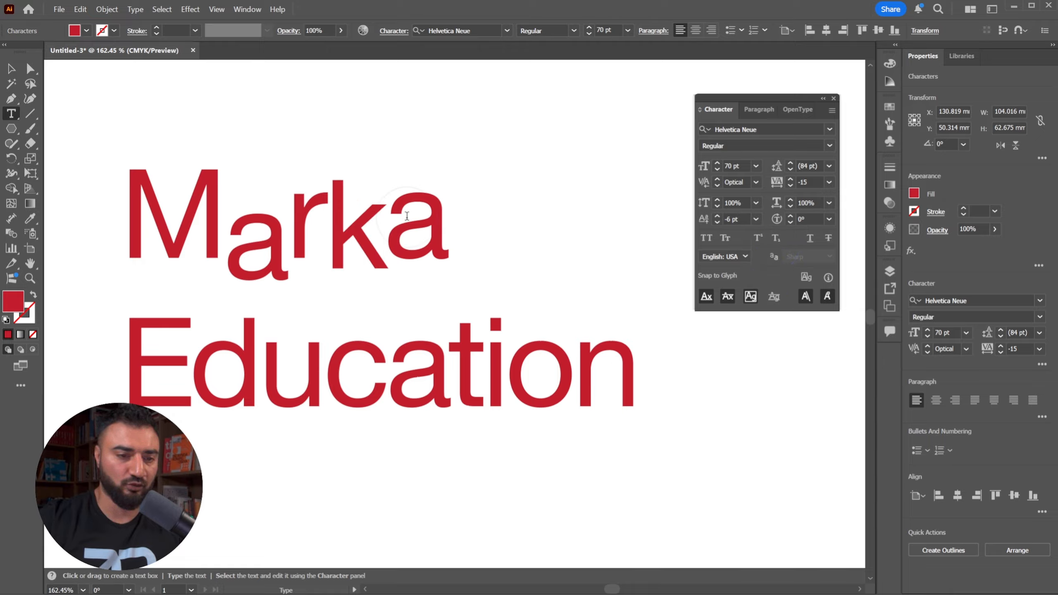
{"action": "left_click_drag", "start_coordinate": [395, 221], "coordinate": [458, 225]}
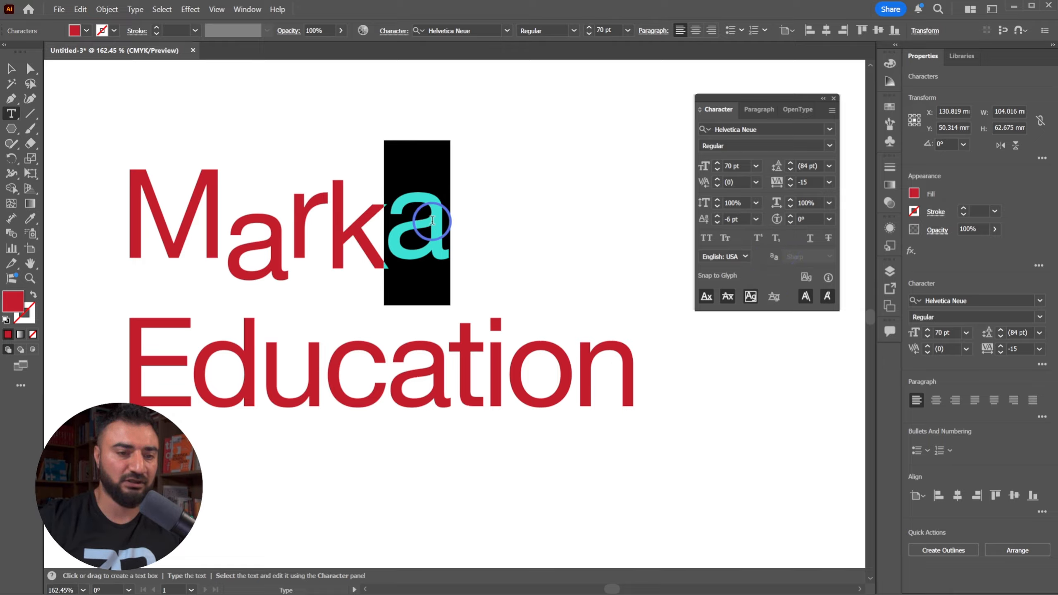
{"action": "left_click", "coordinate": [755, 218]}
{"action": "left_click", "coordinate": [781, 239]}
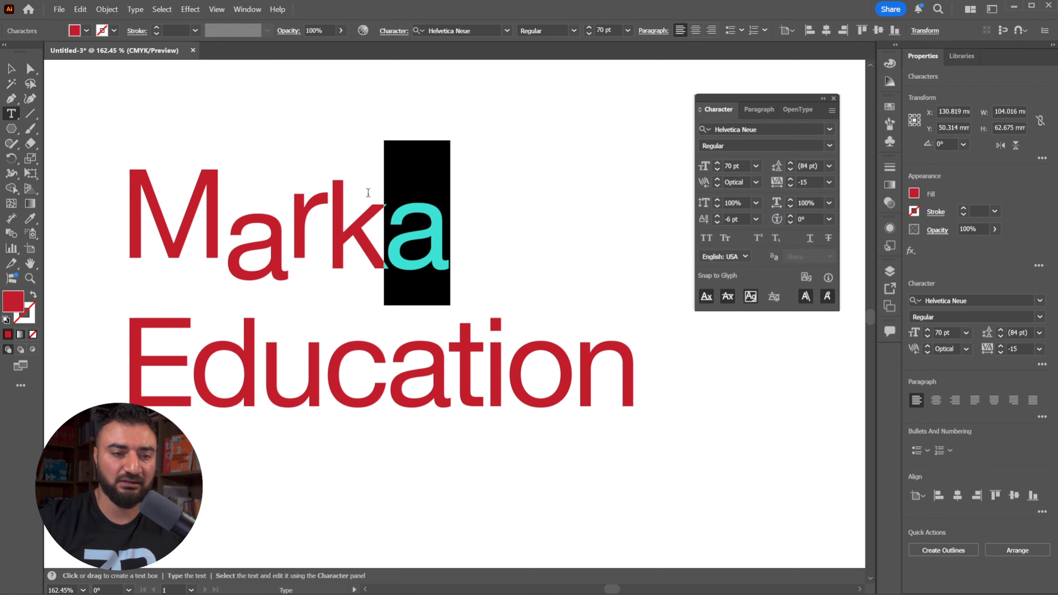
Reset the baseline shift of the whole text object to 0 pt
{"action": "key", "text": "Escape"}
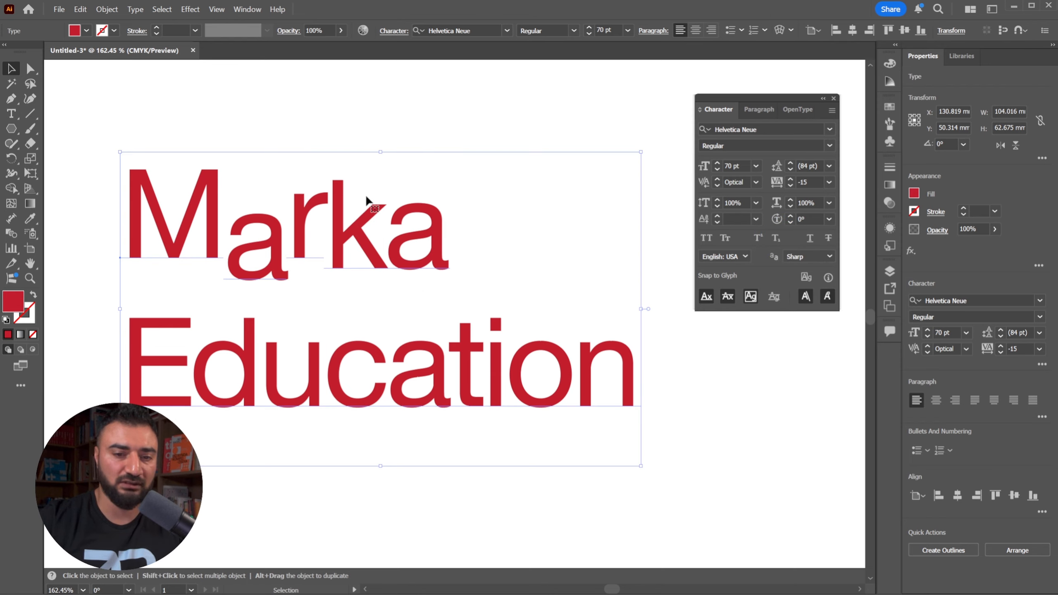
{"action": "left_click", "coordinate": [737, 219]}
{"action": "type", "text": "0"}
{"action": "key", "text": "Return"}
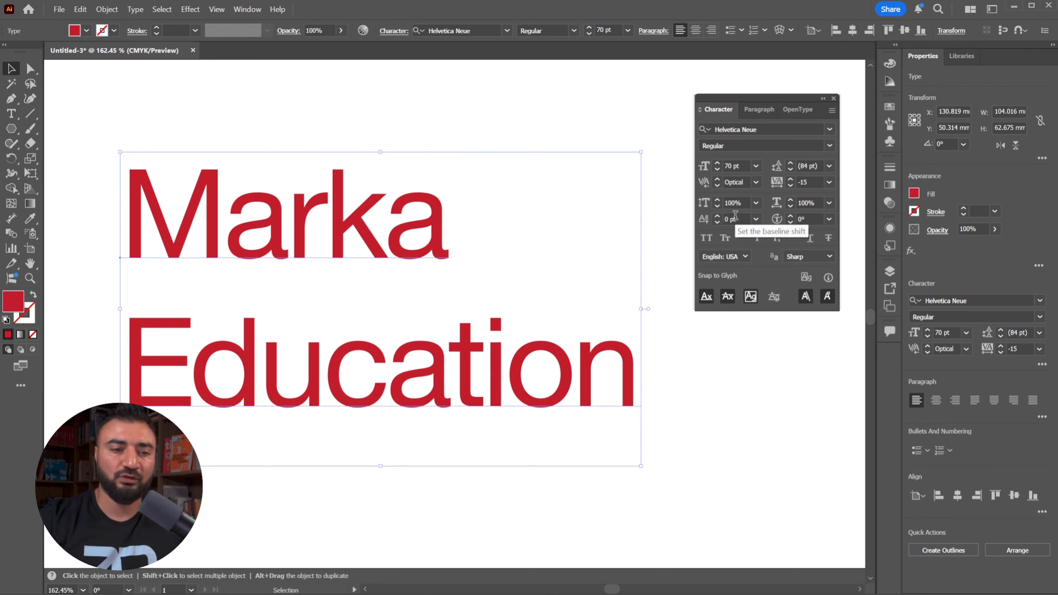
Select the first letter a in Marka and preview other character rotation angles, keeping it at 0°
{"action": "double_click", "coordinate": [281, 228]}
{"action": "double_click", "coordinate": [254, 211]}
{"action": "left_click", "coordinate": [285, 227]}
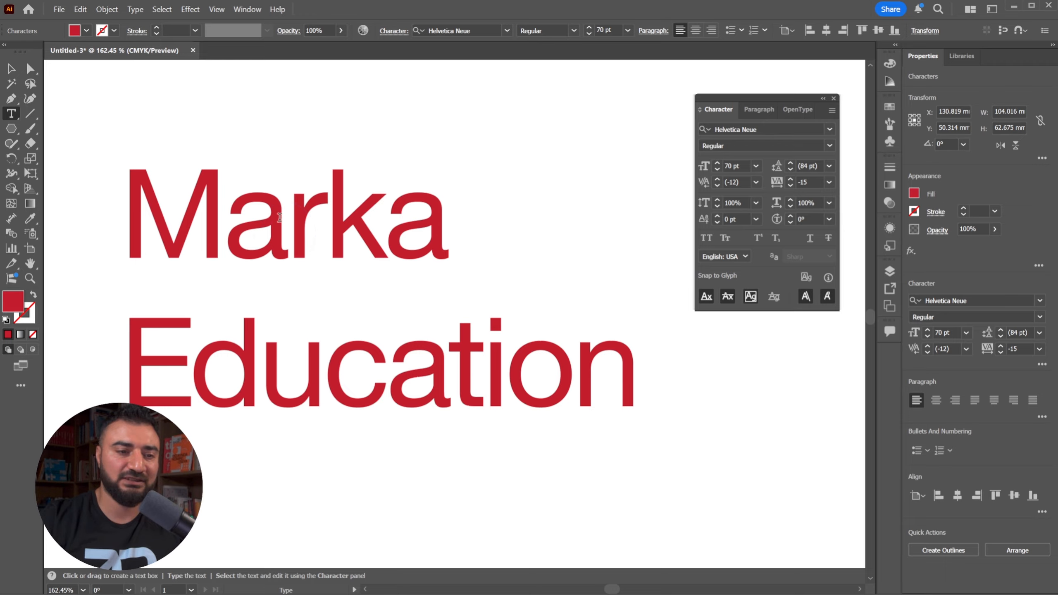
{"action": "left_click_drag", "start_coordinate": [286, 227], "coordinate": [250, 218]}
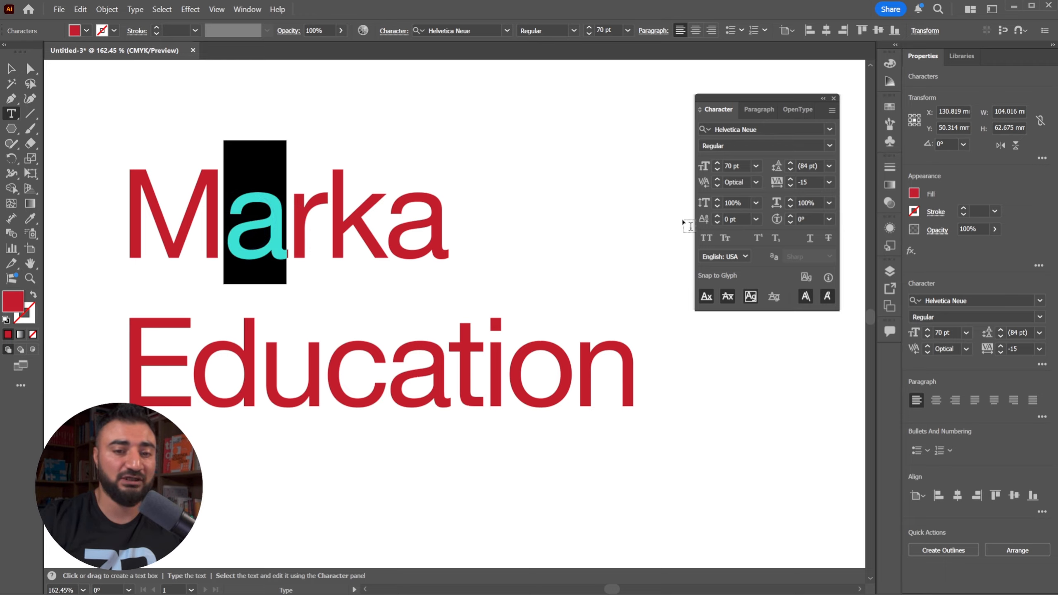
{"action": "left_click", "coordinate": [829, 219]}
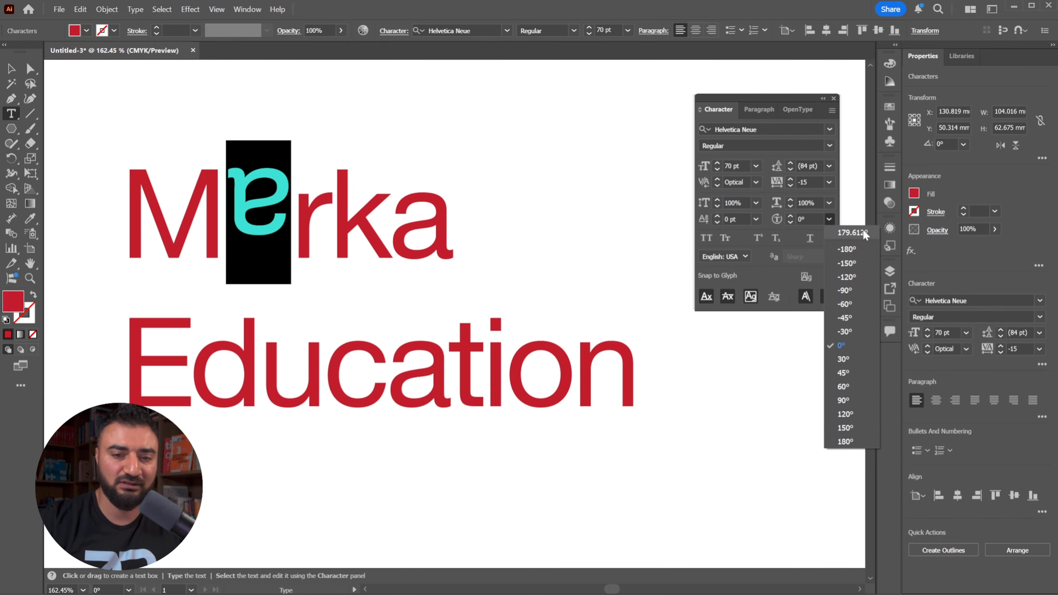
{"action": "key", "text": "Escape"}
{"action": "key", "text": "Escape"}
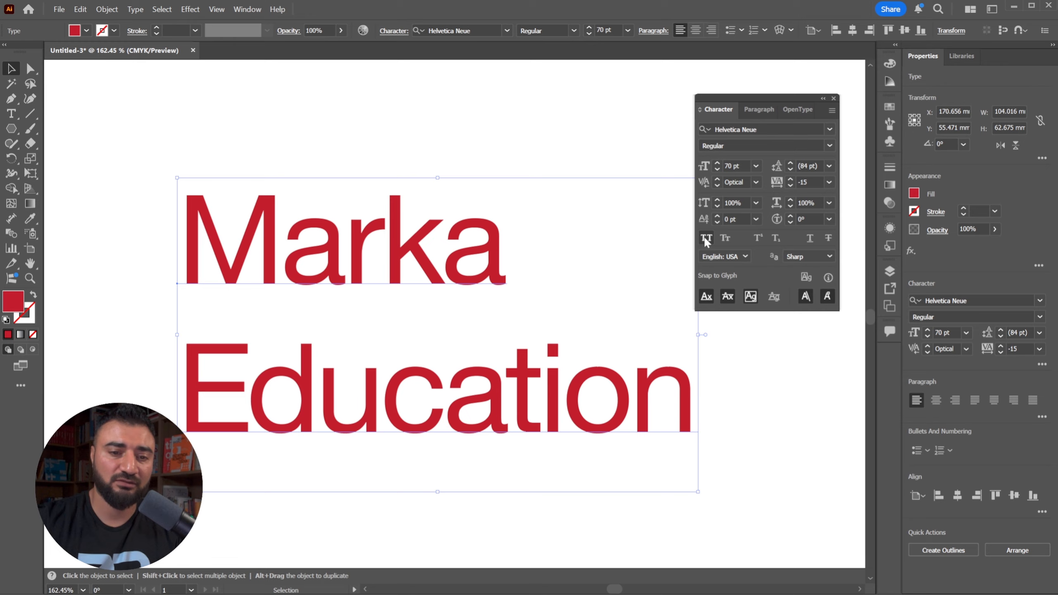
Try All Caps and Small Caps on the whole text, restoring its normal case
{"action": "left_click", "coordinate": [705, 238]}
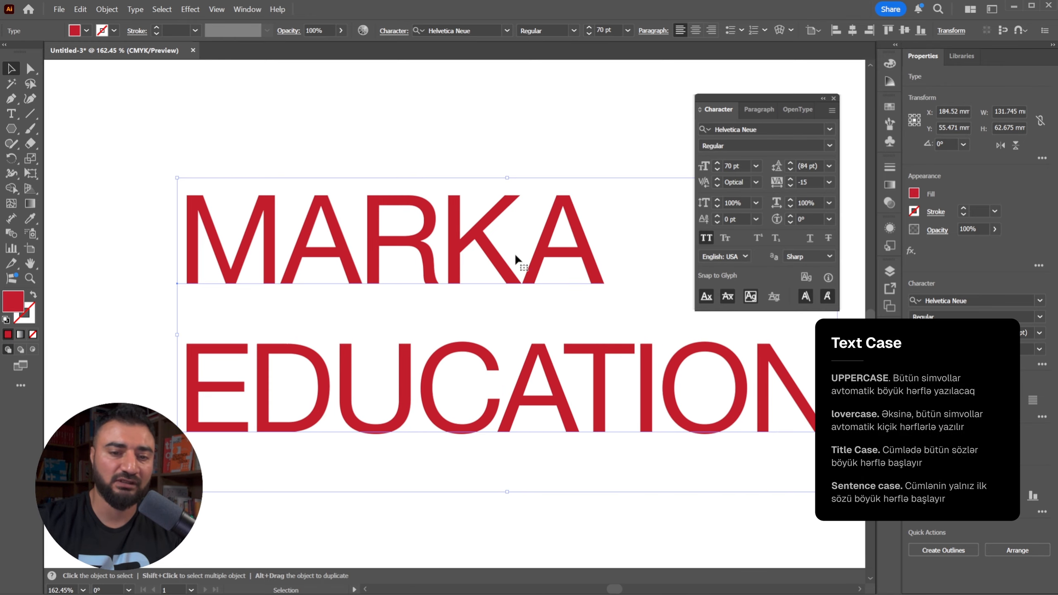
{"action": "left_click", "coordinate": [725, 241]}
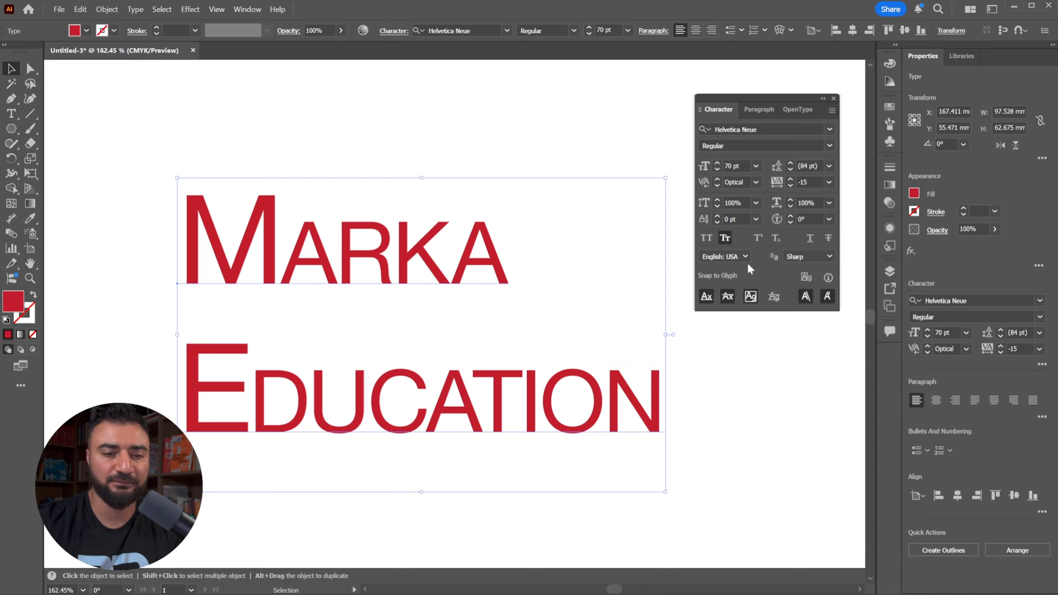
{"action": "left_click", "coordinate": [724, 238]}
Add a 2 after the word Marka and format it first as superscript, switching it to subscript
{"action": "key", "text": "t"}
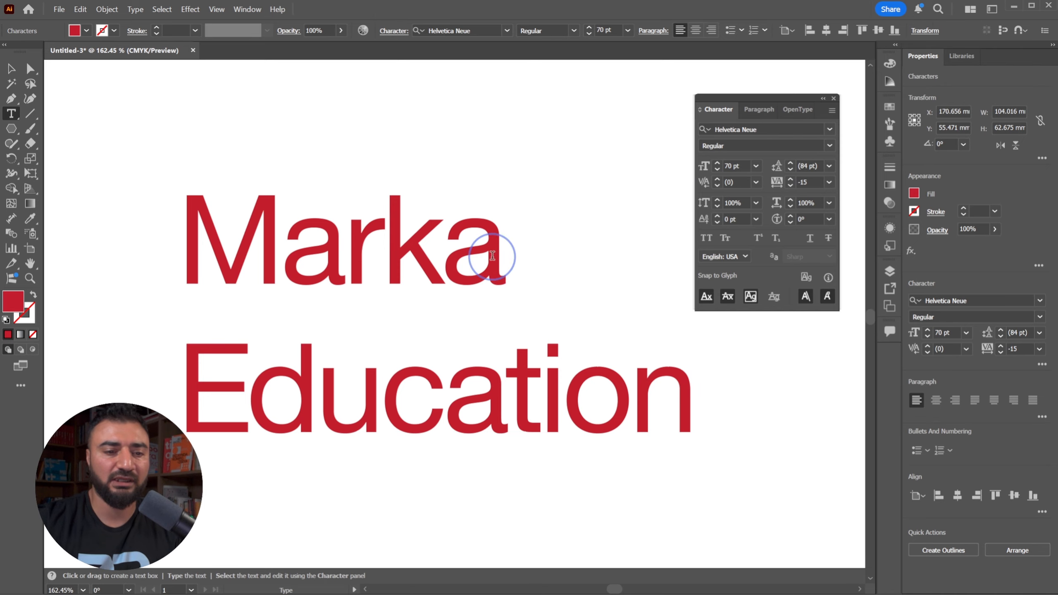
{"action": "left_click", "coordinate": [502, 243]}
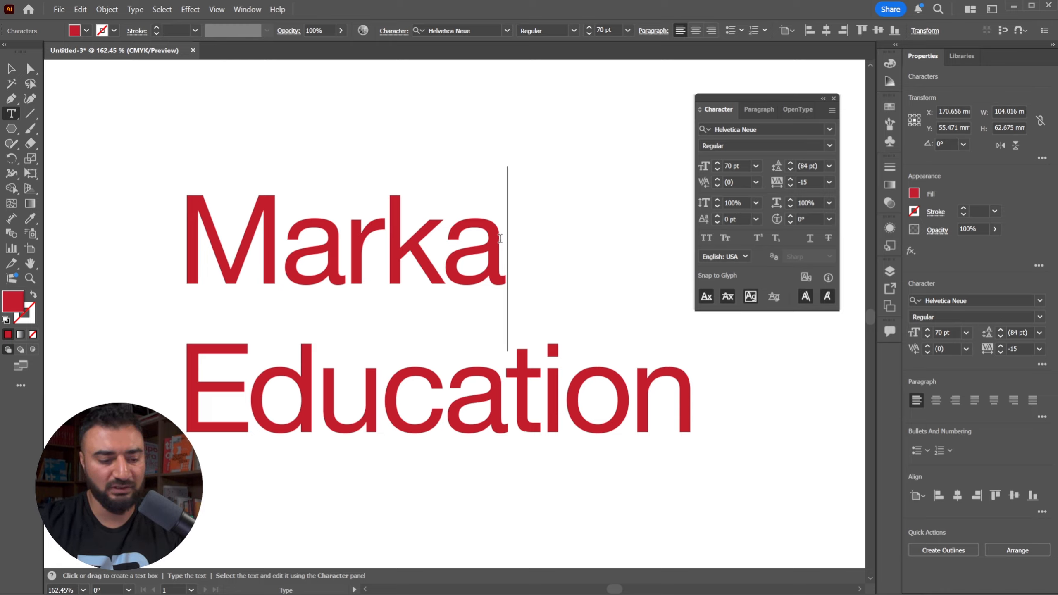
{"action": "type", "text": "2"}
{"action": "left_click_drag", "start_coordinate": [501, 242], "coordinate": [575, 242]}
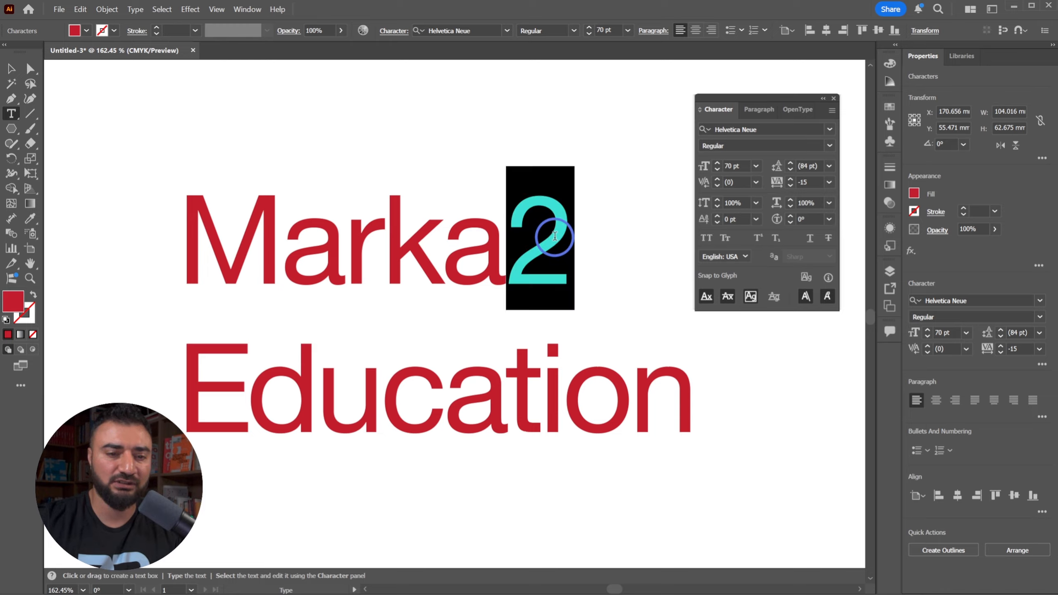
{"action": "left_click", "coordinate": [757, 239]}
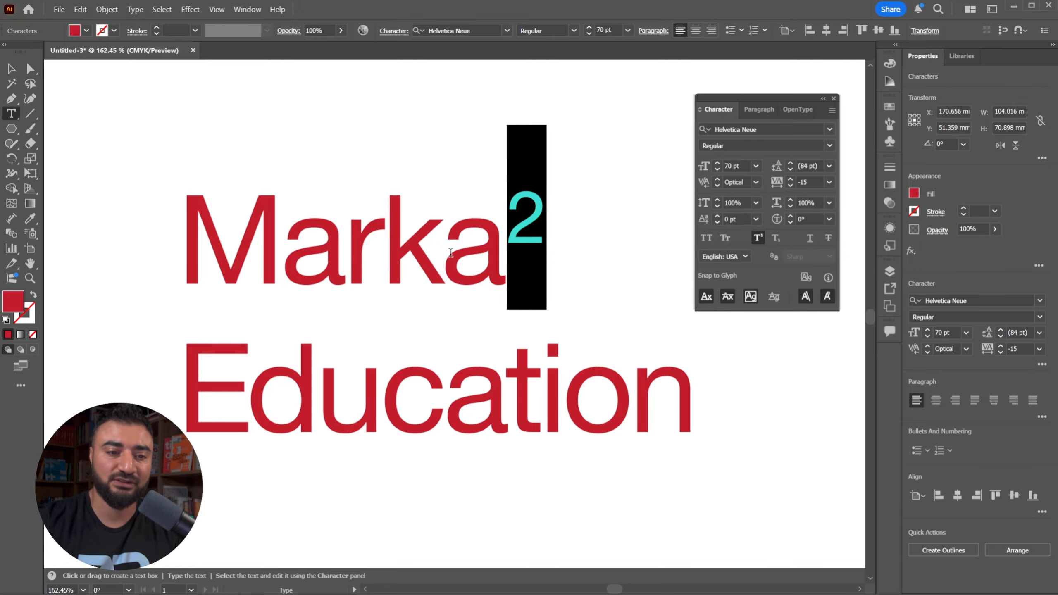
{"action": "left_click", "coordinate": [774, 240]}
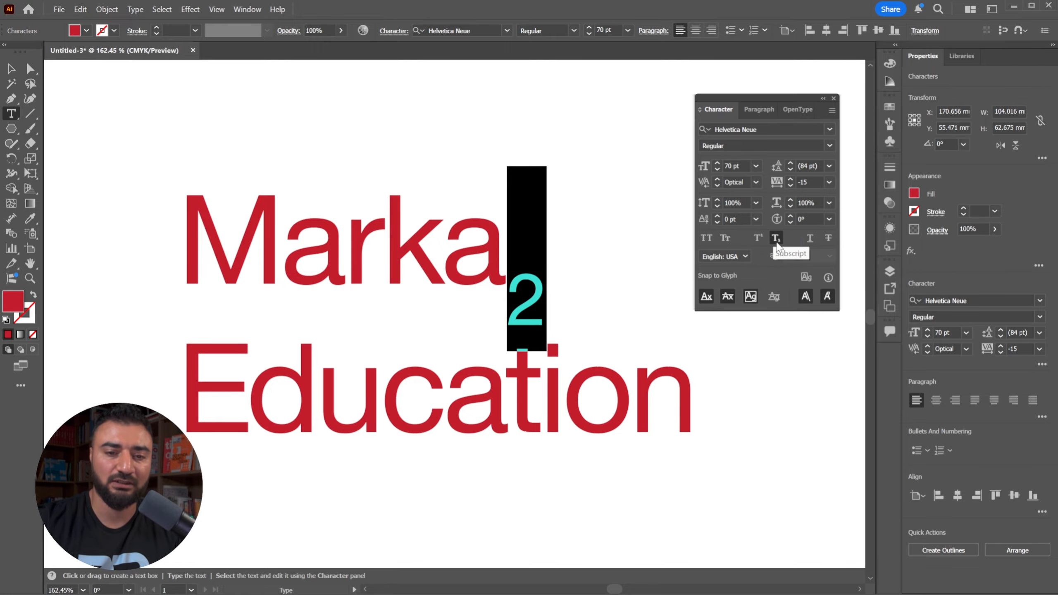
Select the subscript 2 after Marka and delete it
{"action": "double_click", "coordinate": [537, 275]}
{"action": "left_click", "coordinate": [527, 275]}
{"action": "left_click_drag", "start_coordinate": [506, 279], "coordinate": [541, 267]}
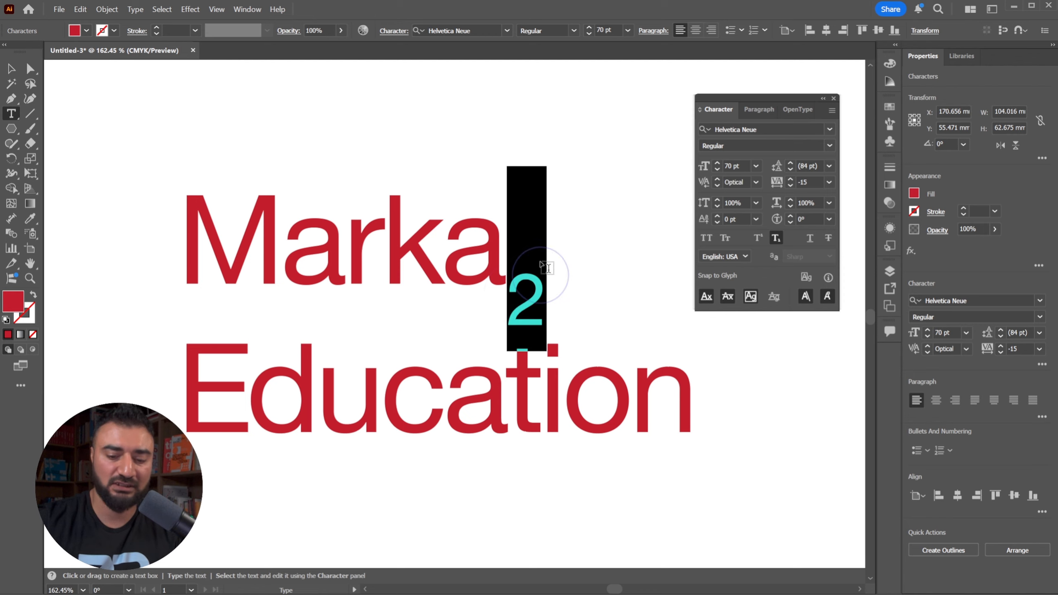
{"action": "key", "text": "BackSpace"}
Try underline and strikethrough on the word Marka, removing both effects
{"action": "double_click", "coordinate": [363, 241]}
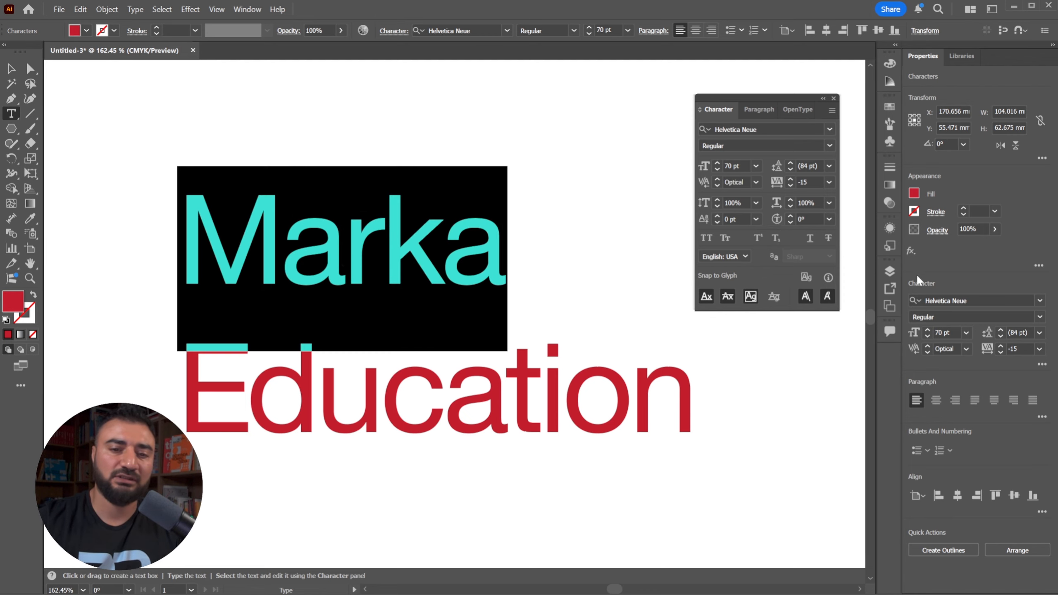
{"action": "left_click", "coordinate": [809, 239]}
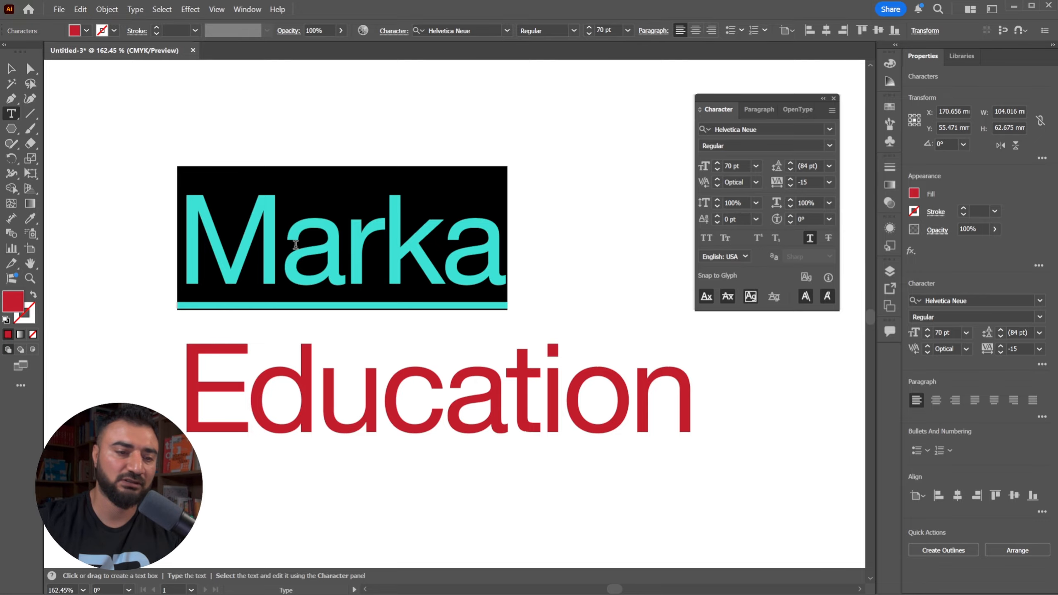
{"action": "left_click", "coordinate": [829, 239]}
{"action": "left_click", "coordinate": [809, 238]}
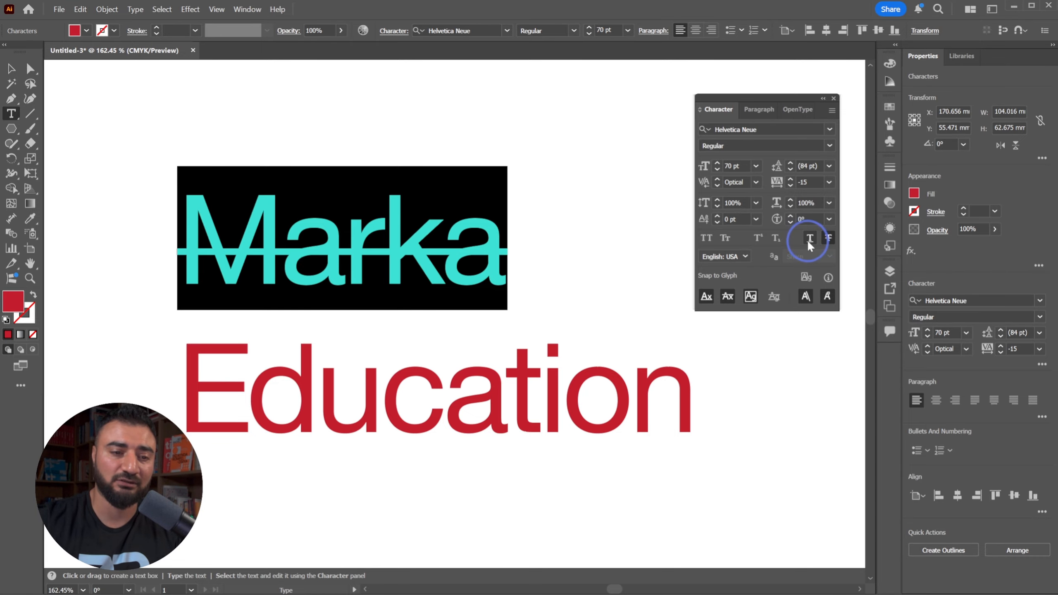
{"action": "left_click", "coordinate": [380, 258]}
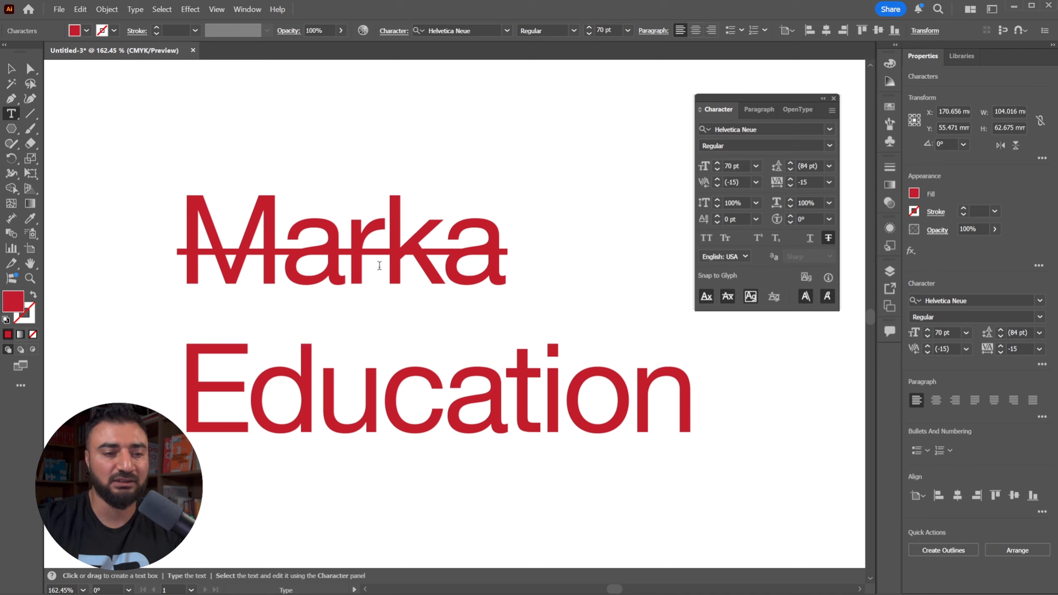
{"action": "double_click", "coordinate": [373, 243]}
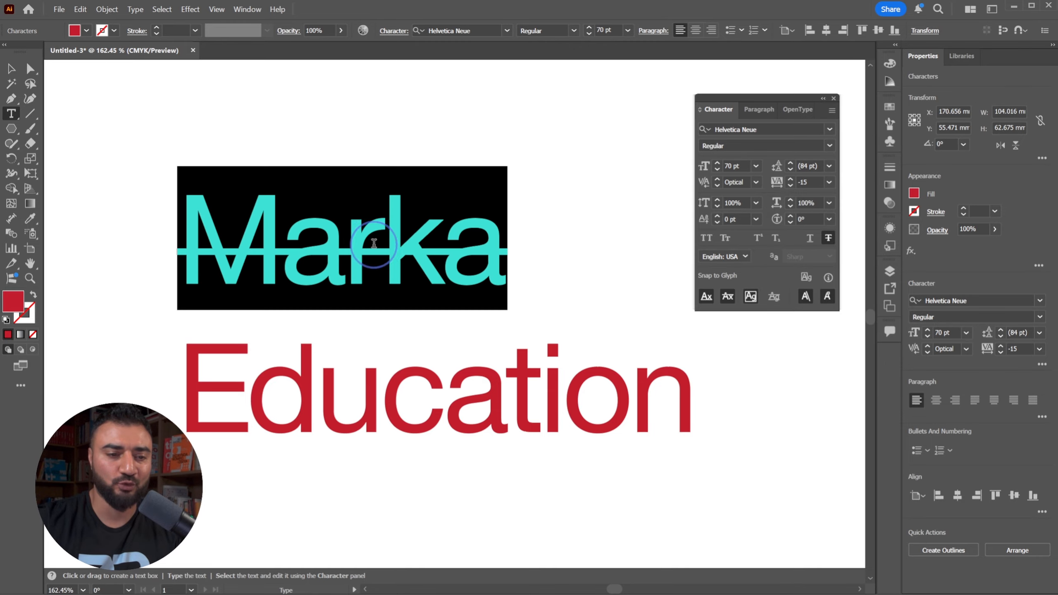
{"action": "left_click", "coordinate": [827, 238]}
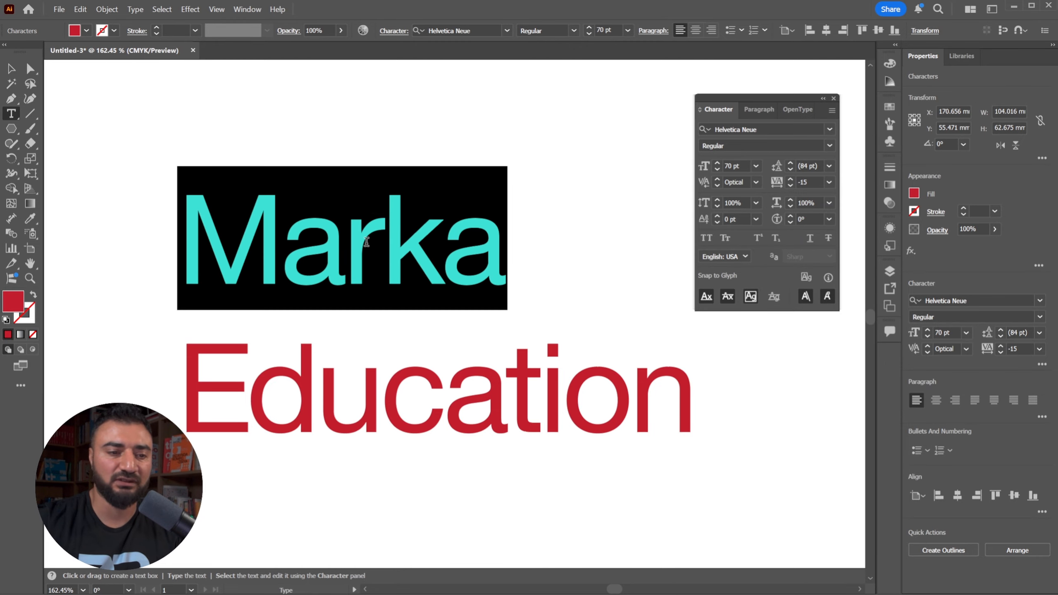
{"action": "left_click", "coordinate": [380, 243]}
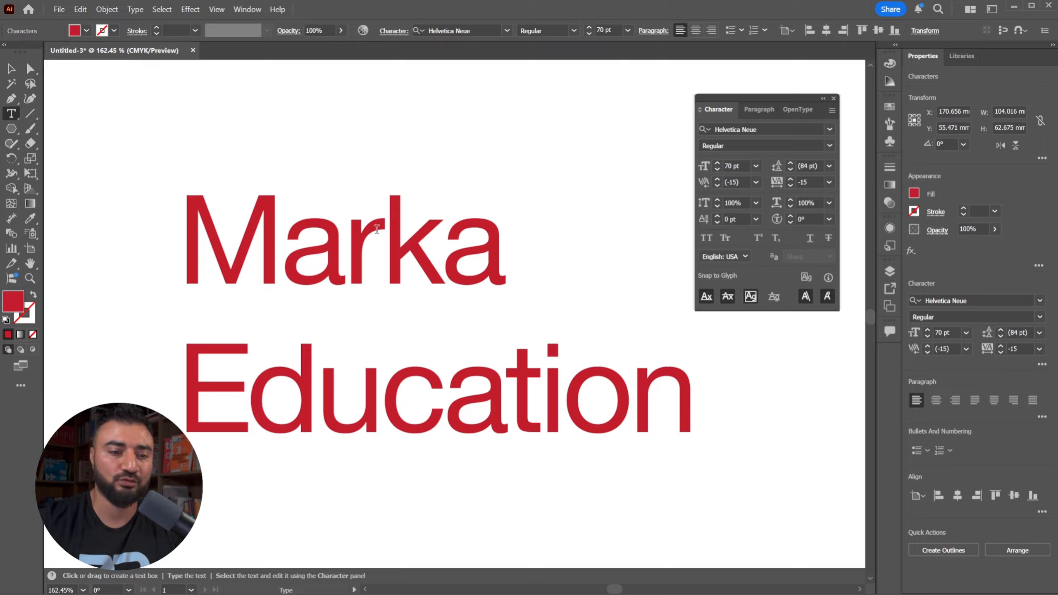
Examine the text language options available for the text, keeping English: USA
{"action": "left_click", "coordinate": [338, 239]}
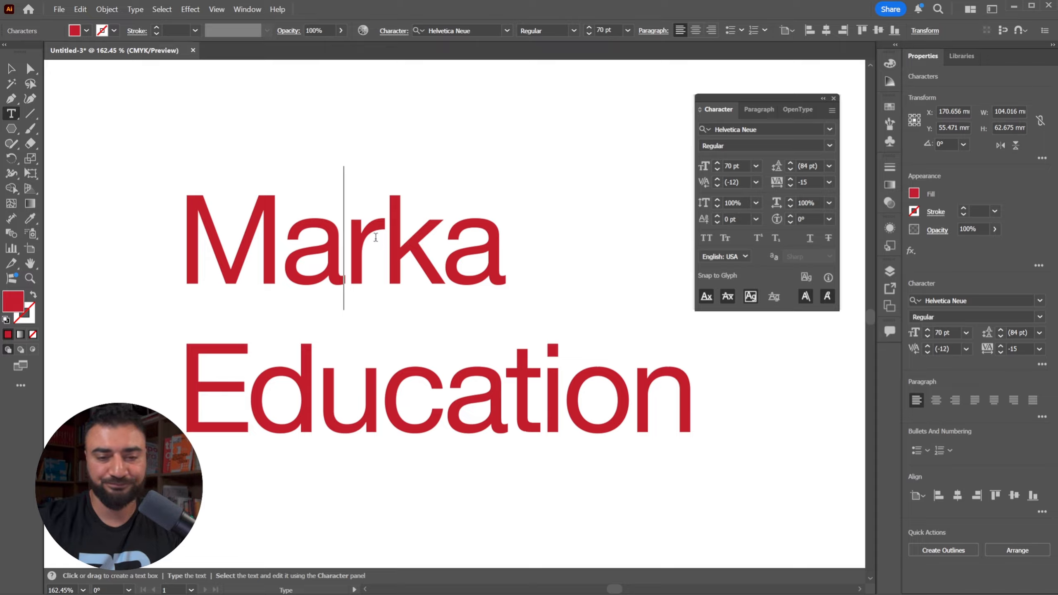
{"action": "left_click", "coordinate": [742, 253]}
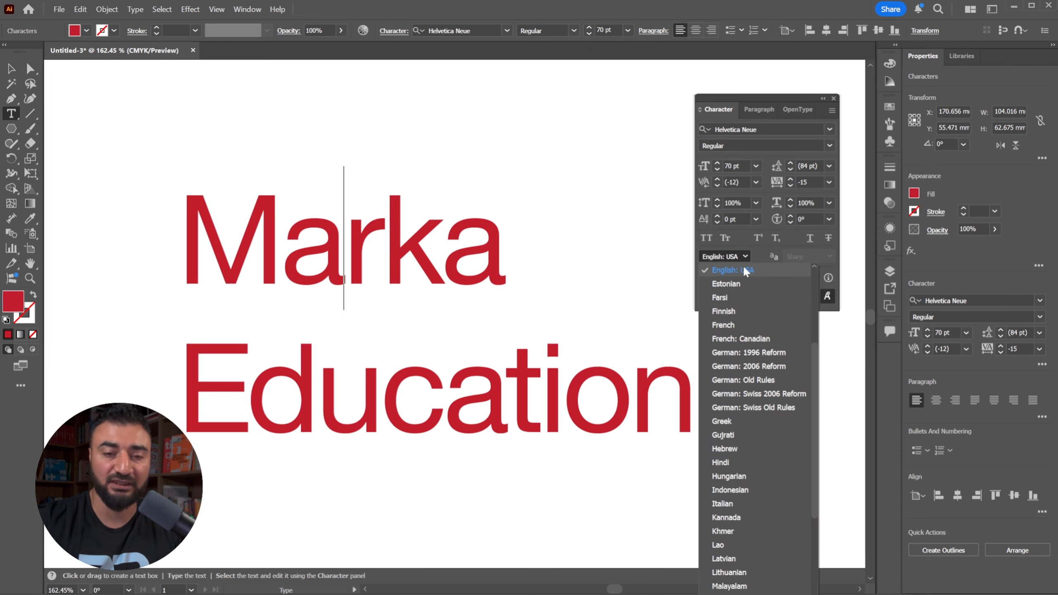
{"action": "left_click", "coordinate": [344, 247]}
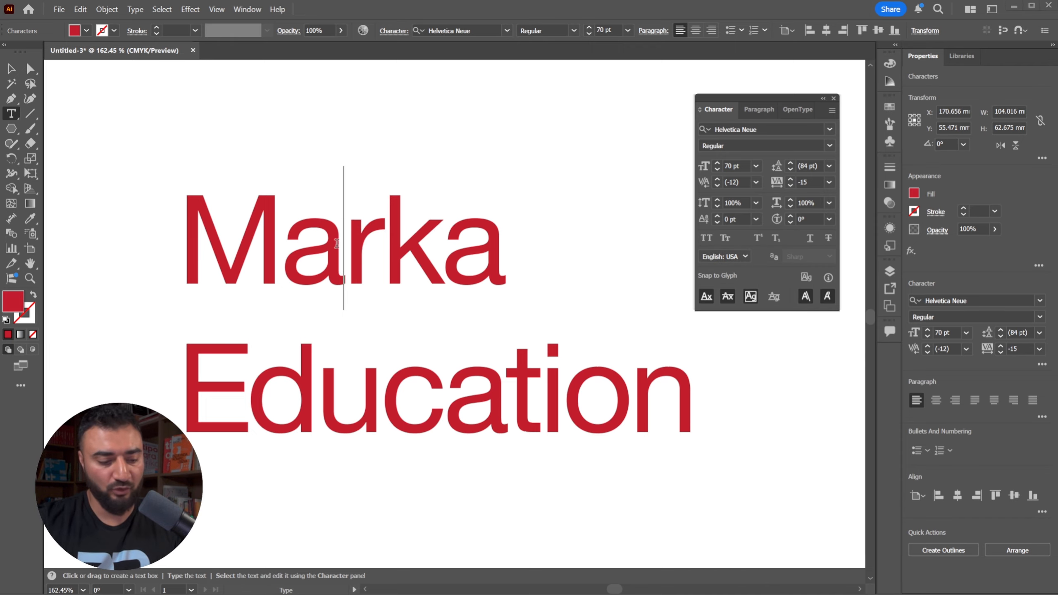
{"action": "left_click", "coordinate": [740, 254]}
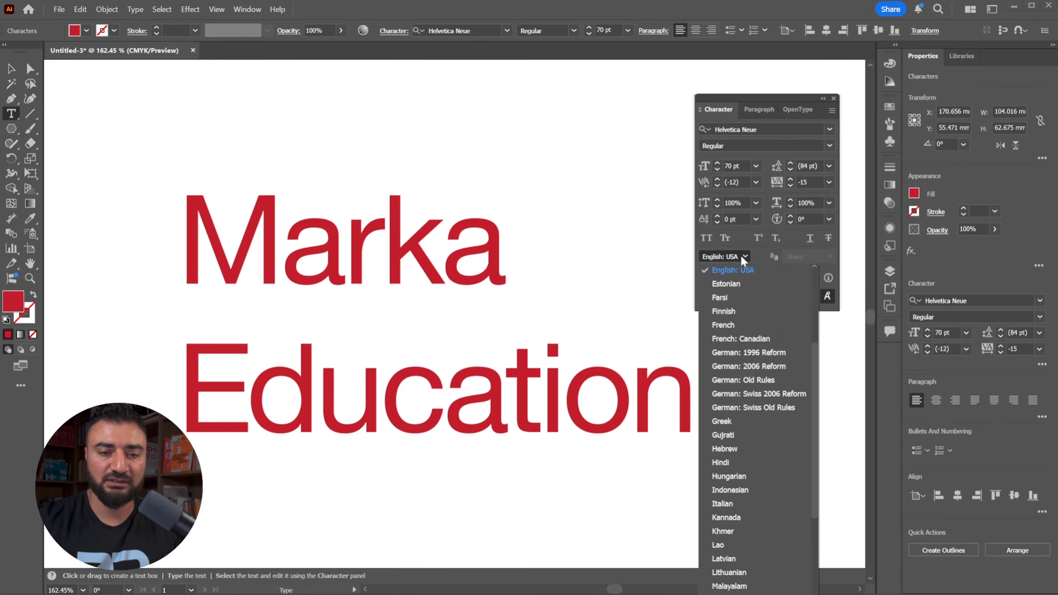
{"action": "double_click", "coordinate": [402, 264]}
{"action": "left_click", "coordinate": [402, 265]}
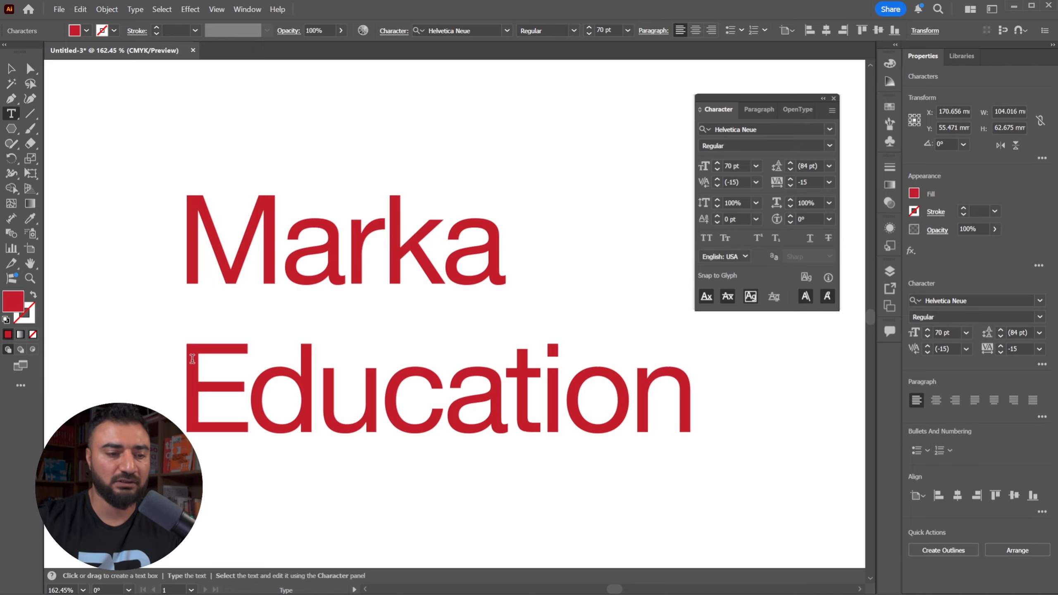
Switch the keyboard input language and replace the word Education with "İnstitut"
{"action": "left_click_drag", "start_coordinate": [192, 359], "coordinate": [715, 356]}
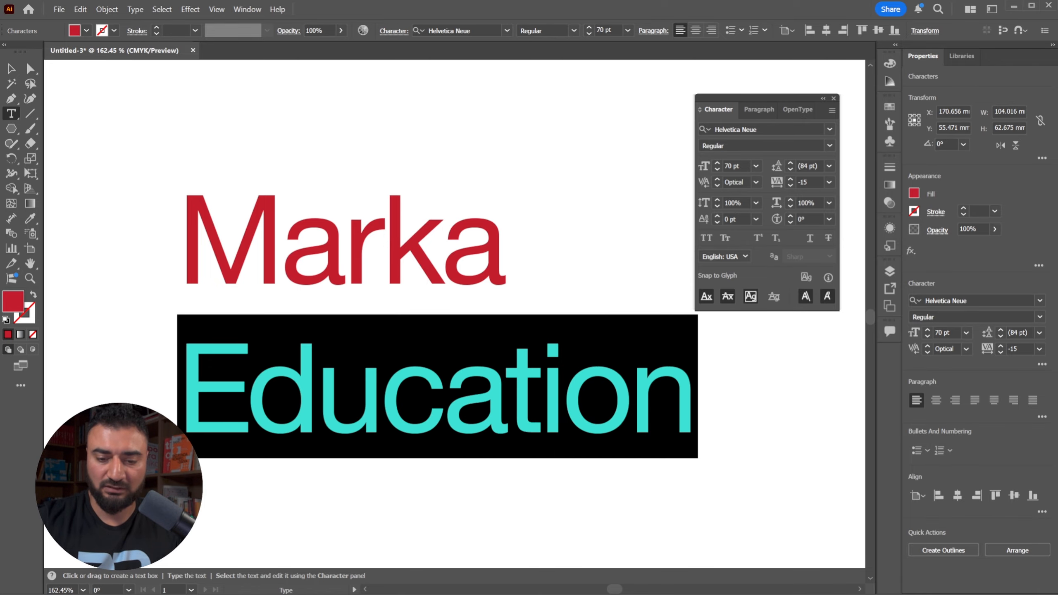
{"action": "key", "text": "super+space"}
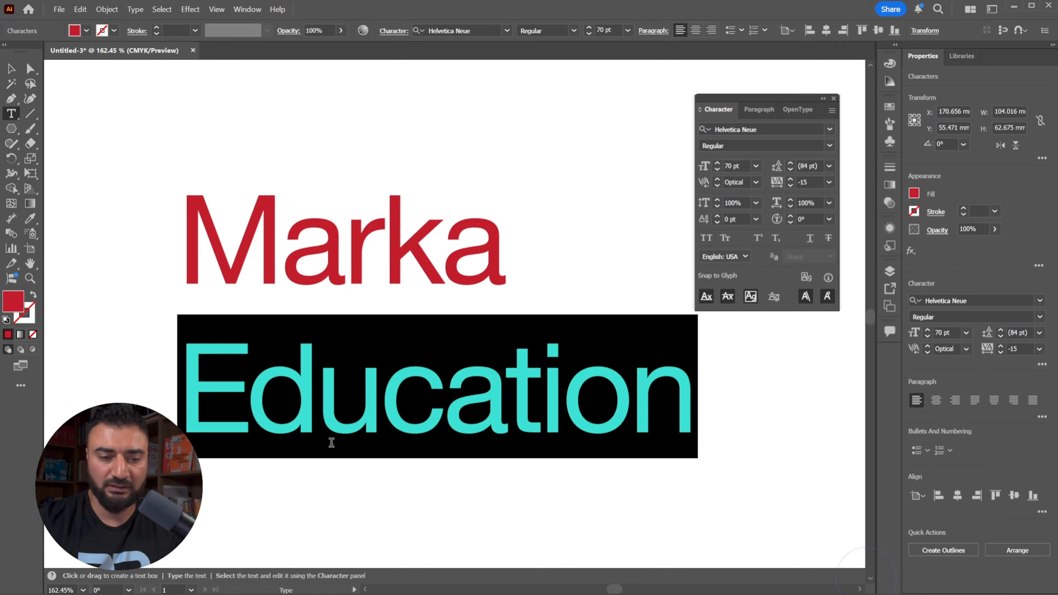
{"action": "type", "text": "İnsti"}
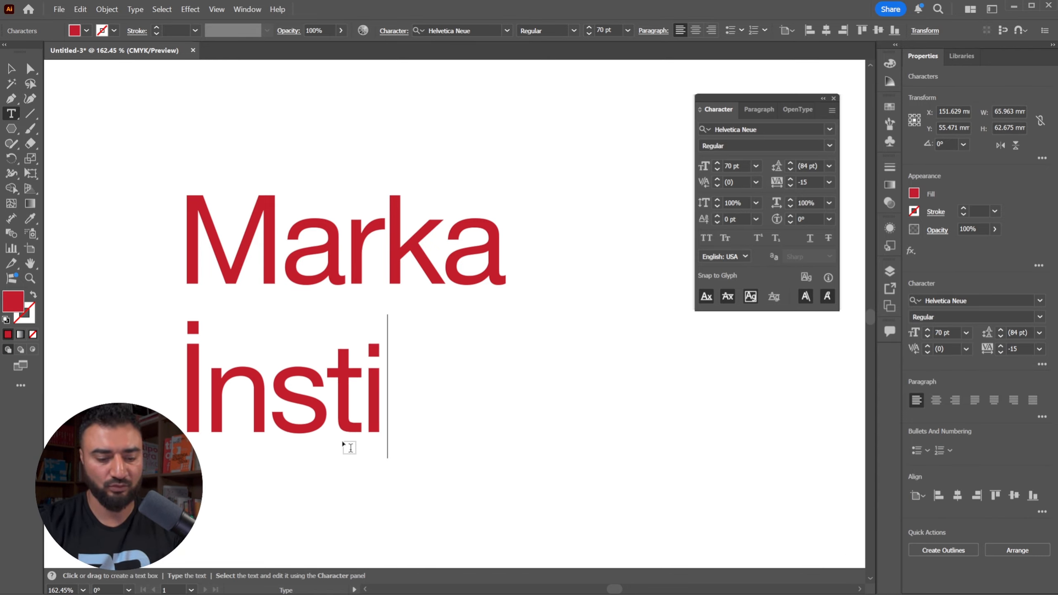
{"action": "type", "text": "tut"}
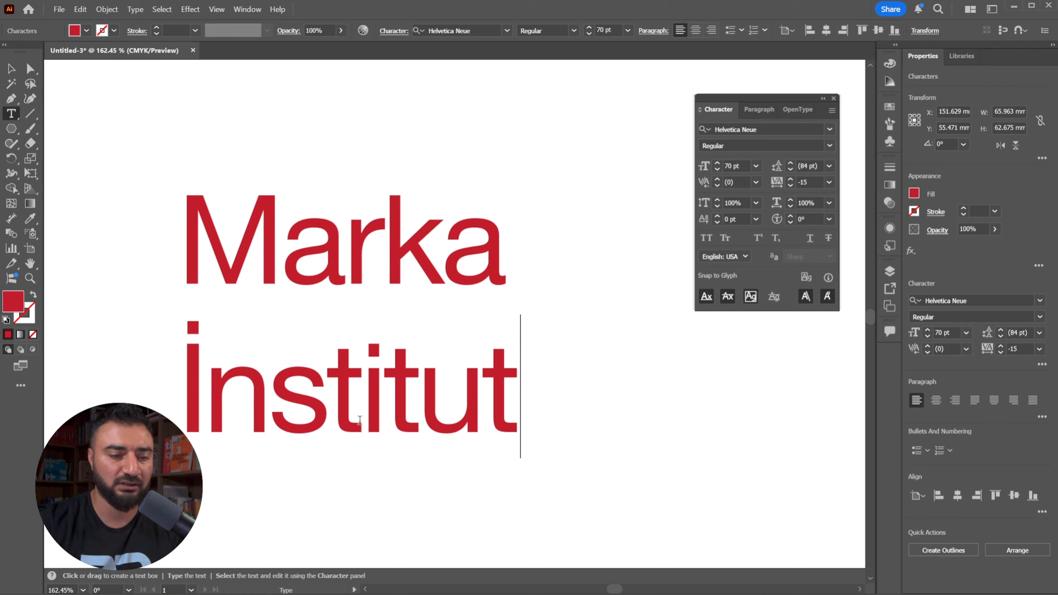
{"action": "key", "text": "Escape"}
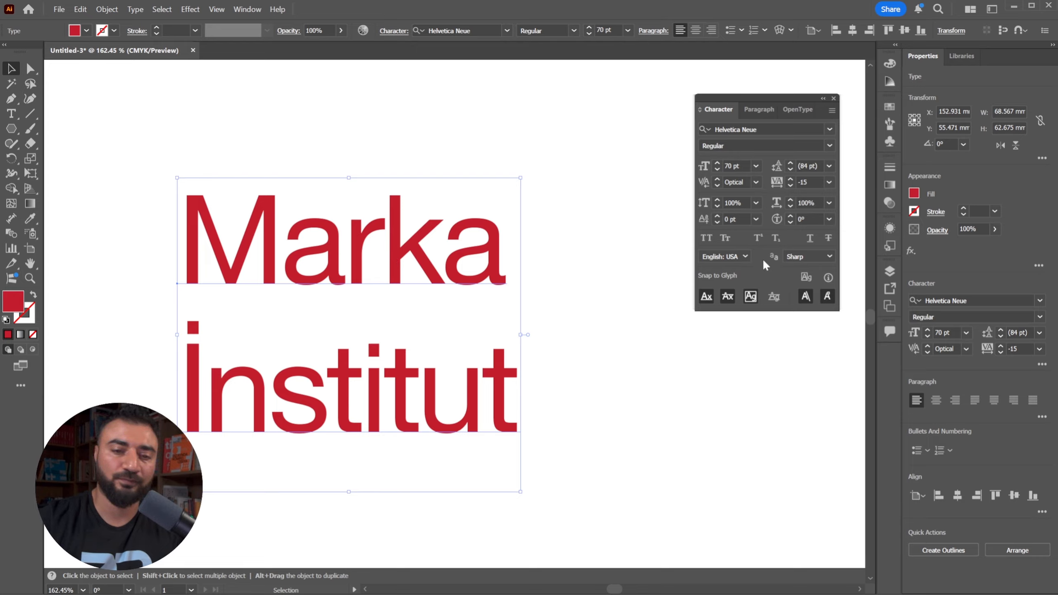
Try All Caps on the Marka İnstitut text, compare its dotted and undotted I letters, and turn the option off
{"action": "left_click", "coordinate": [705, 241]}
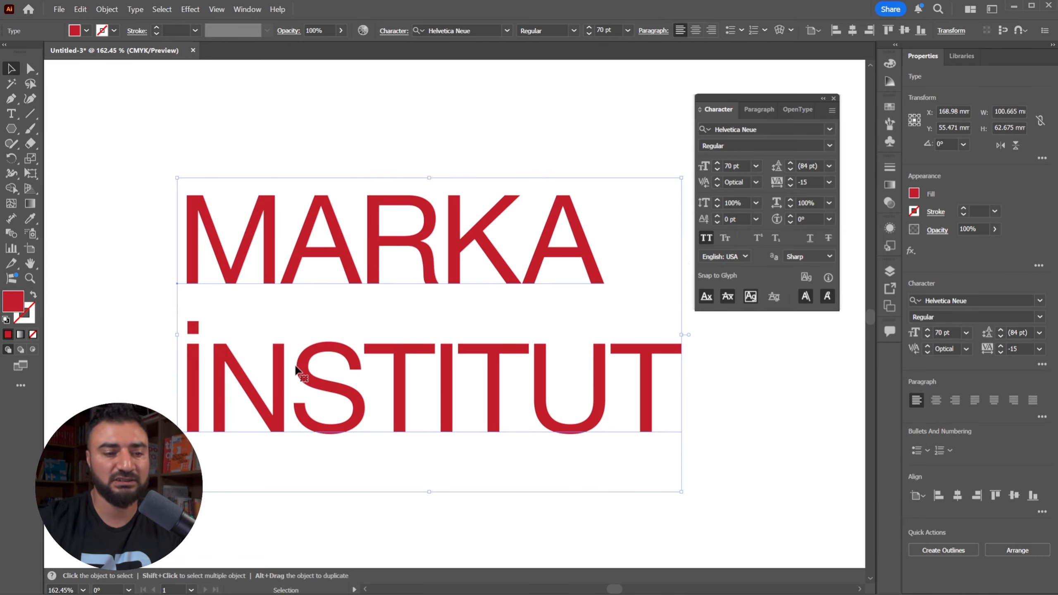
{"action": "double_click", "coordinate": [288, 379]}
{"action": "left_click_drag", "start_coordinate": [203, 336], "coordinate": [178, 334]}
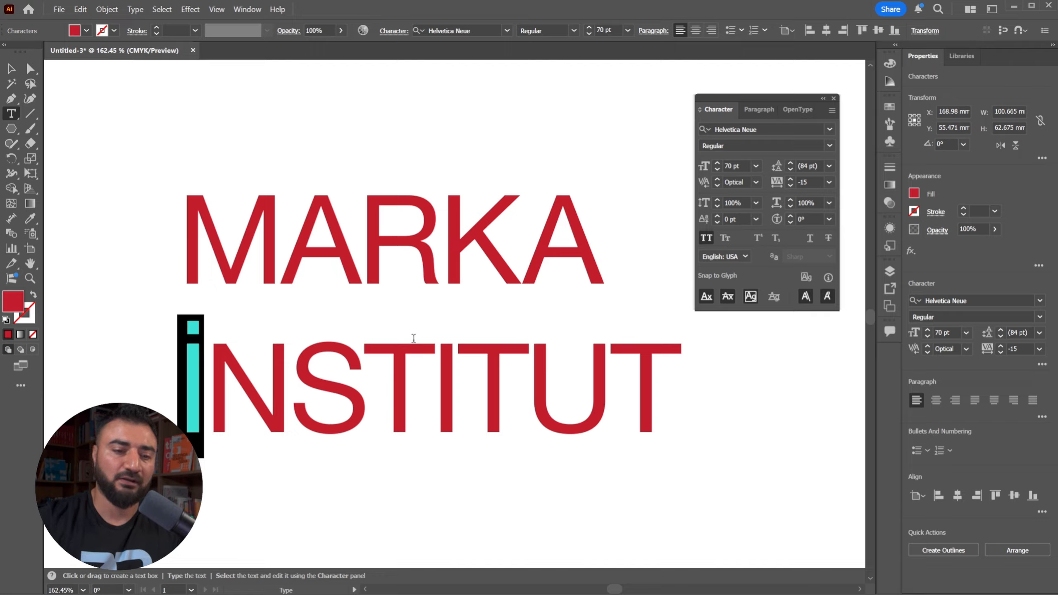
{"action": "left_click_drag", "start_coordinate": [443, 354], "coordinate": [433, 353]}
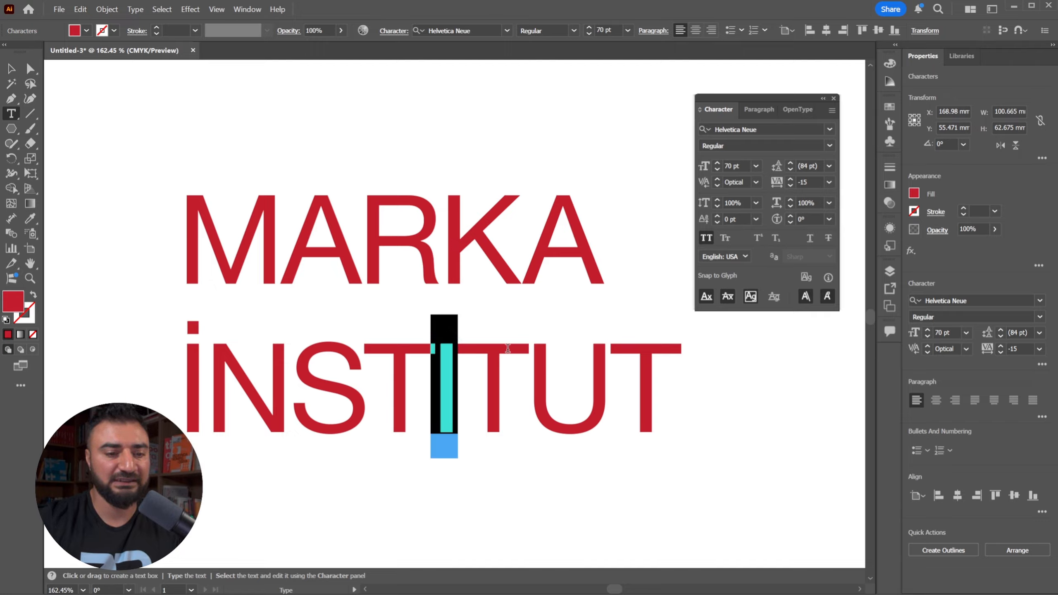
{"action": "left_click", "coordinate": [459, 366]}
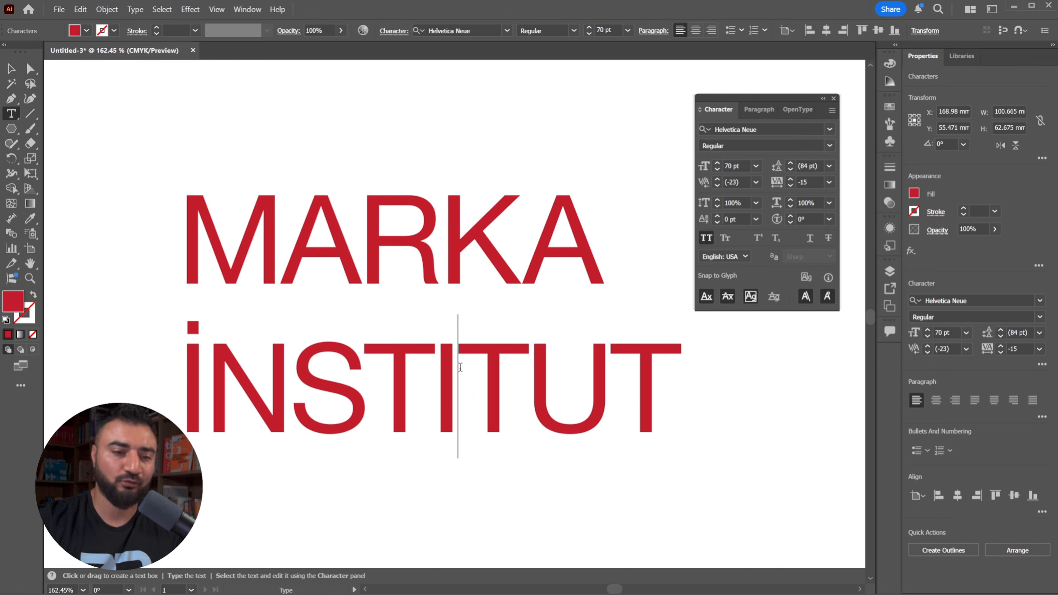
{"action": "key", "text": "Escape"}
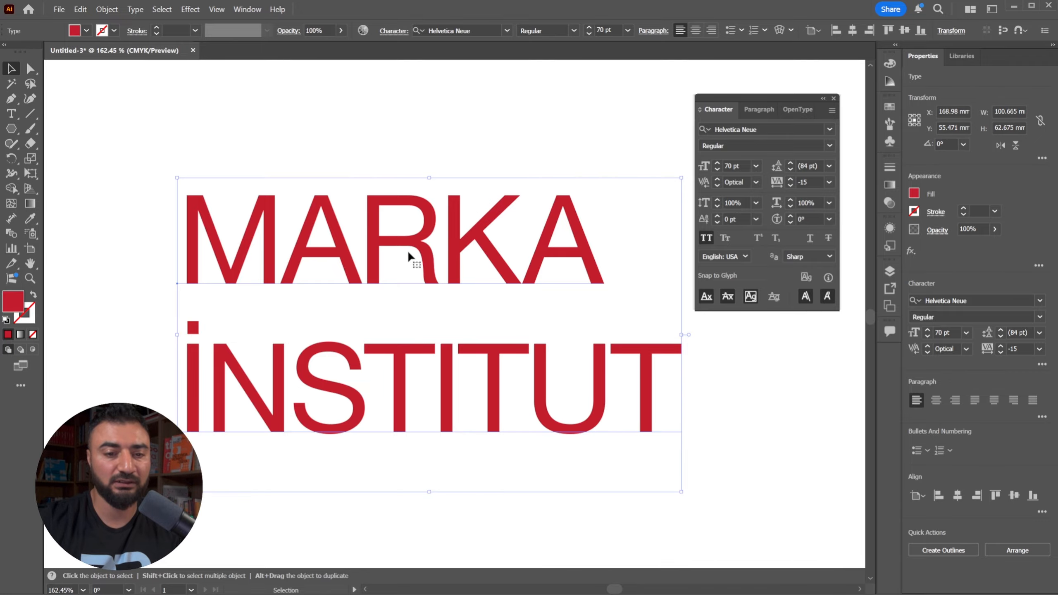
{"action": "left_click", "coordinate": [706, 238]}
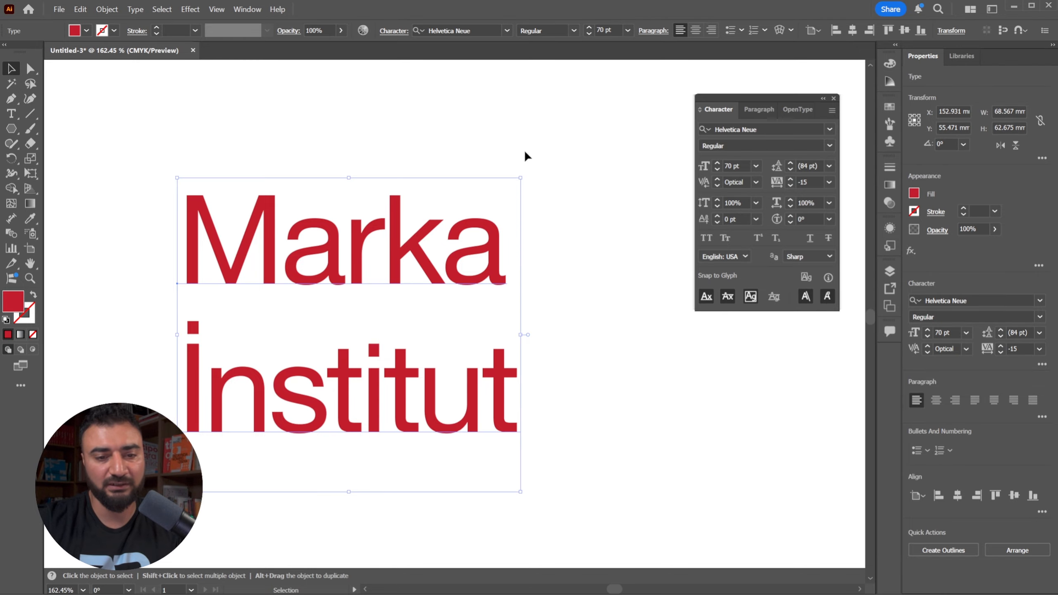
Apply All Caps to the Marka İnstitut text and set its language to Turkish
{"action": "left_click", "coordinate": [707, 237]}
{"action": "left_click", "coordinate": [737, 256]}
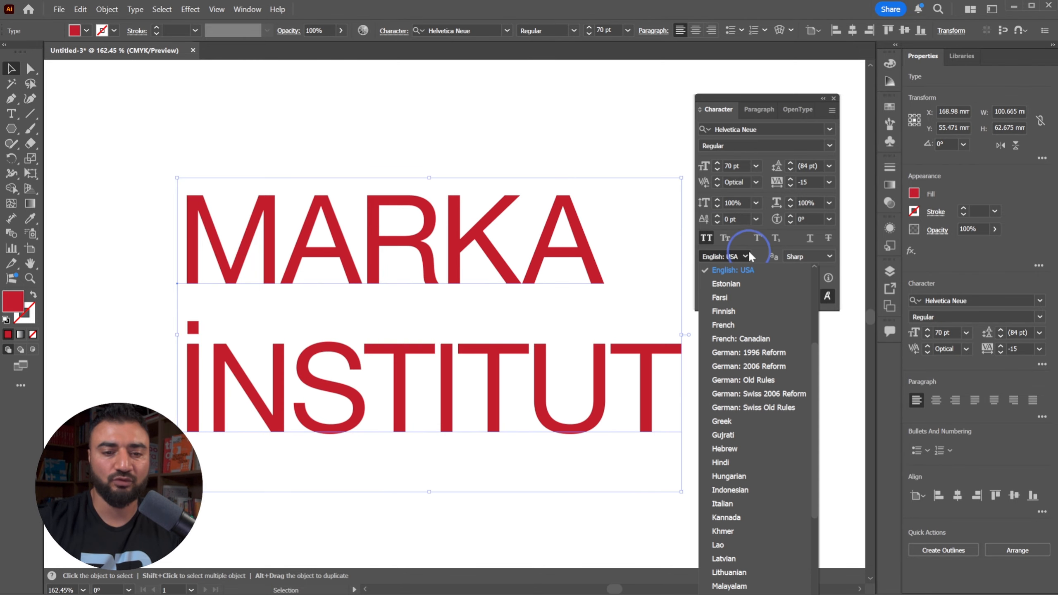
{"action": "scroll", "coordinate": [773, 495], "scroll_direction": "down", "scroll_amount": 5}
{"action": "left_click", "coordinate": [773, 494]}
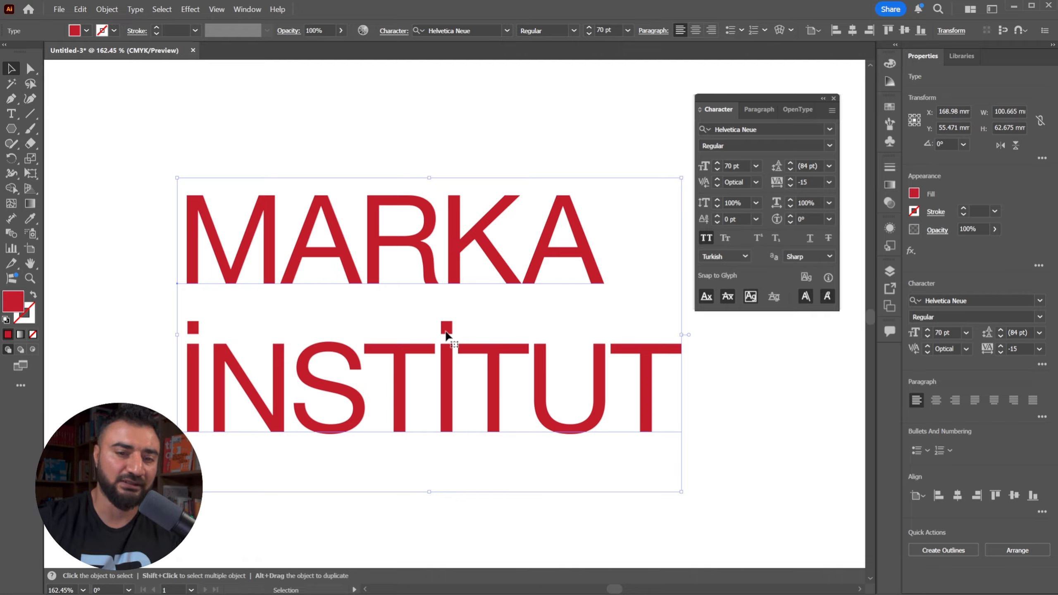
Replace the entire Marka İnstitut text with "Samsung"
{"action": "double_click", "coordinate": [556, 250]}
{"action": "double_click", "coordinate": [556, 250]}
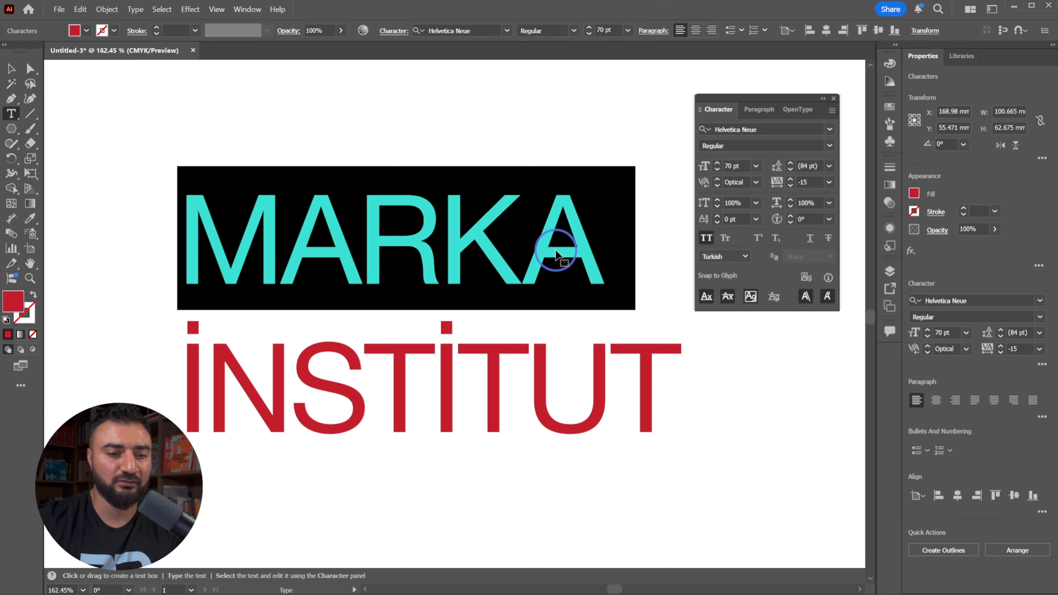
{"action": "key", "text": "ctrl+a"}
{"action": "type", "text": "Samsung"}
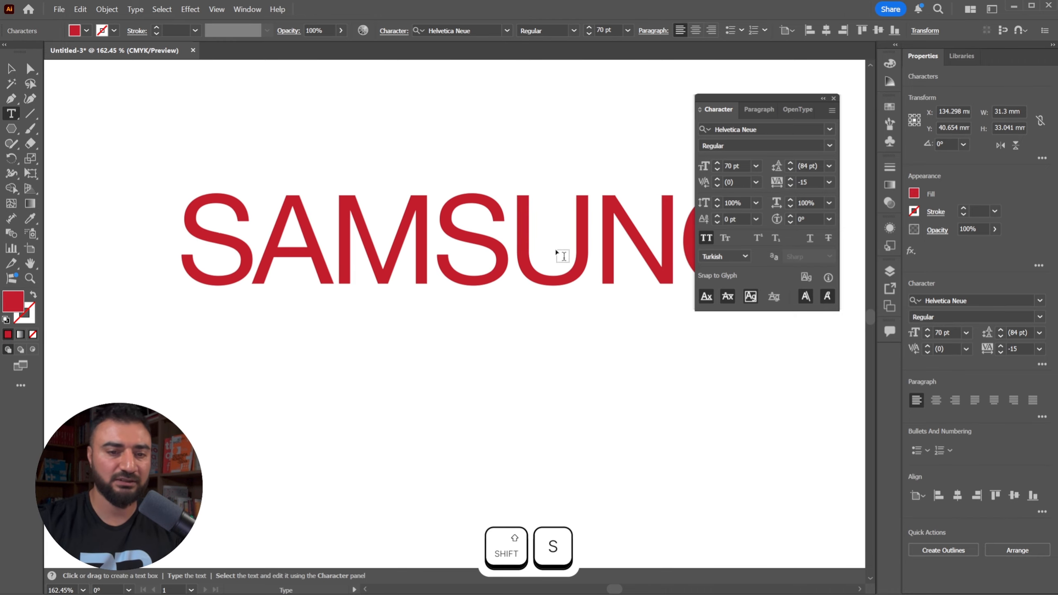
{"action": "key", "text": "Escape"}
Set the Samsung text's font to Acumin Variable Concept ExtraCondensed Bold and move the word slightly down and to the right
{"action": "left_click", "coordinate": [507, 30]}
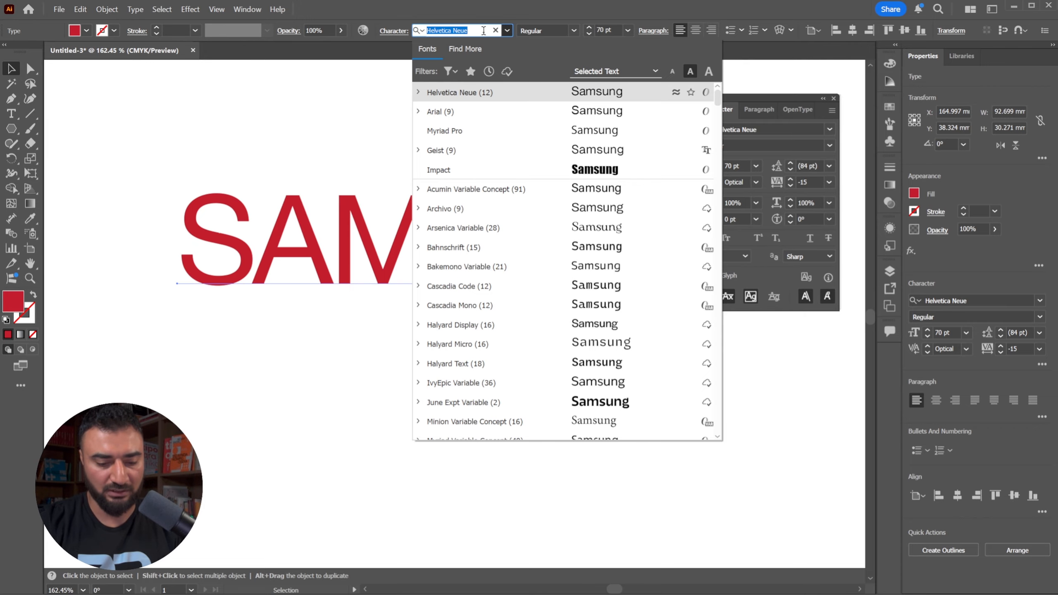
{"action": "type", "text": "cond"}
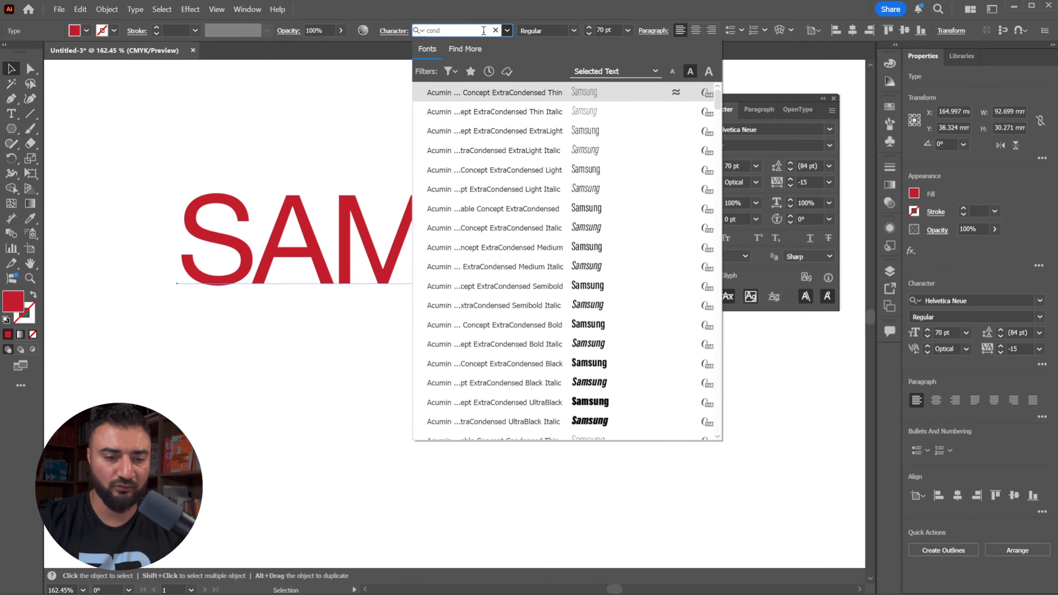
{"action": "left_click", "coordinate": [562, 324]}
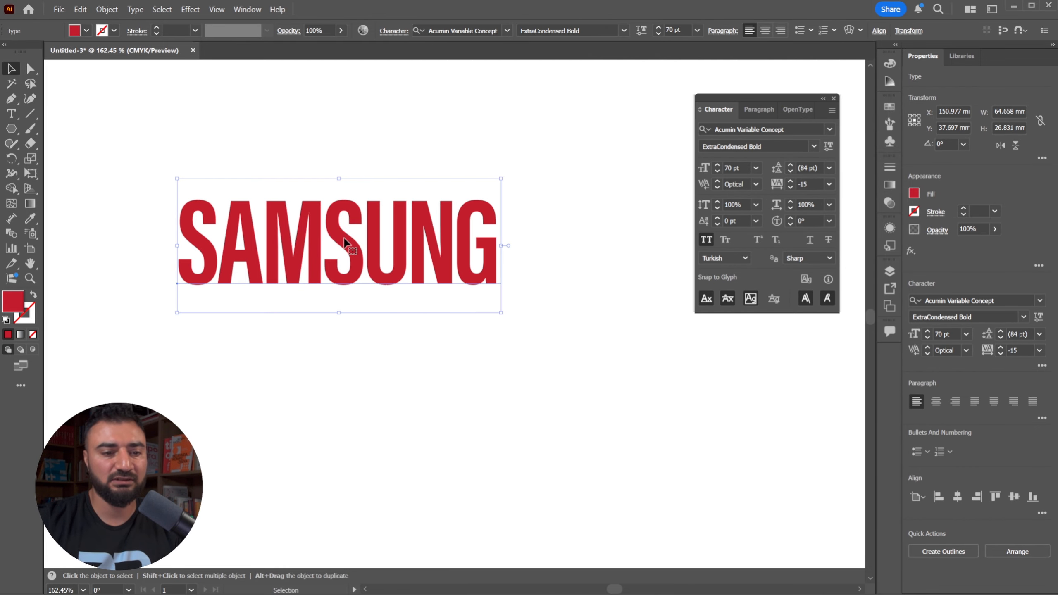
{"action": "left_click_drag", "start_coordinate": [344, 242], "coordinate": [407, 280]}
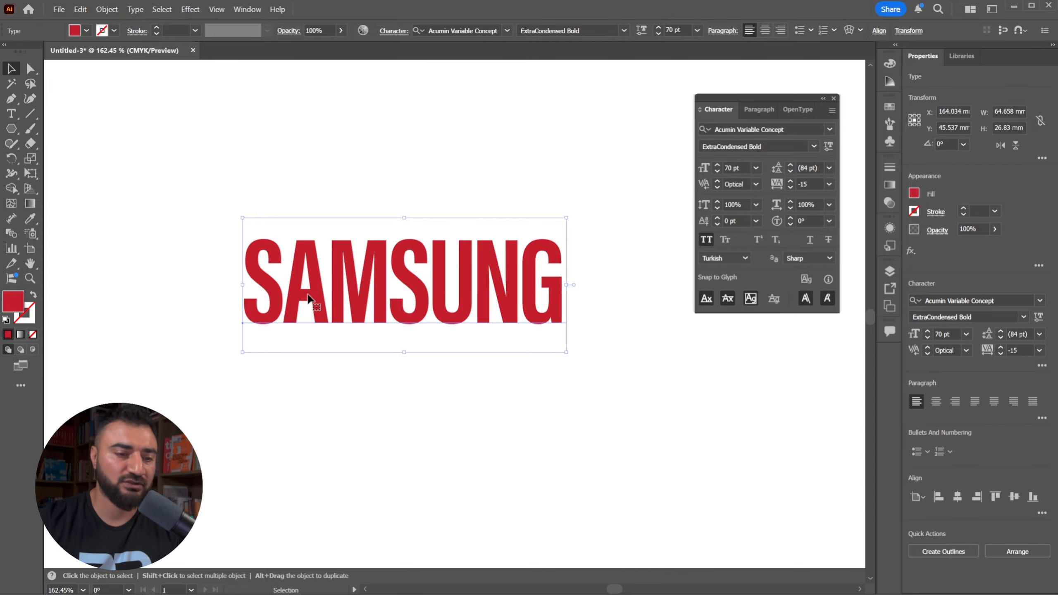
Convert the SAMSUNG text to outlines
{"action": "left_click", "coordinate": [107, 9]}
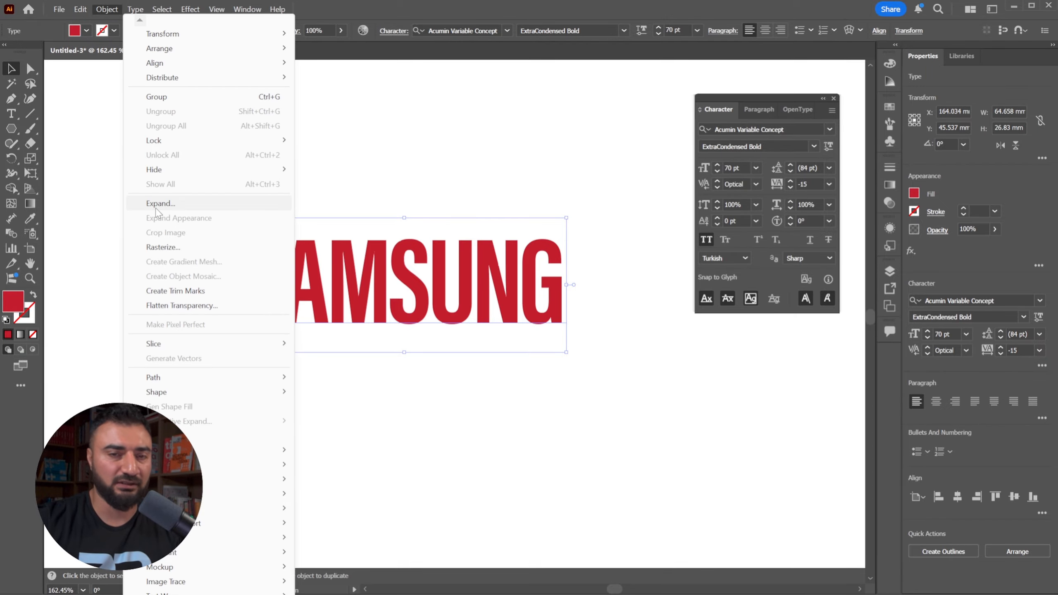
{"action": "key", "text": "Escape"}
{"action": "right_click", "coordinate": [413, 262]}
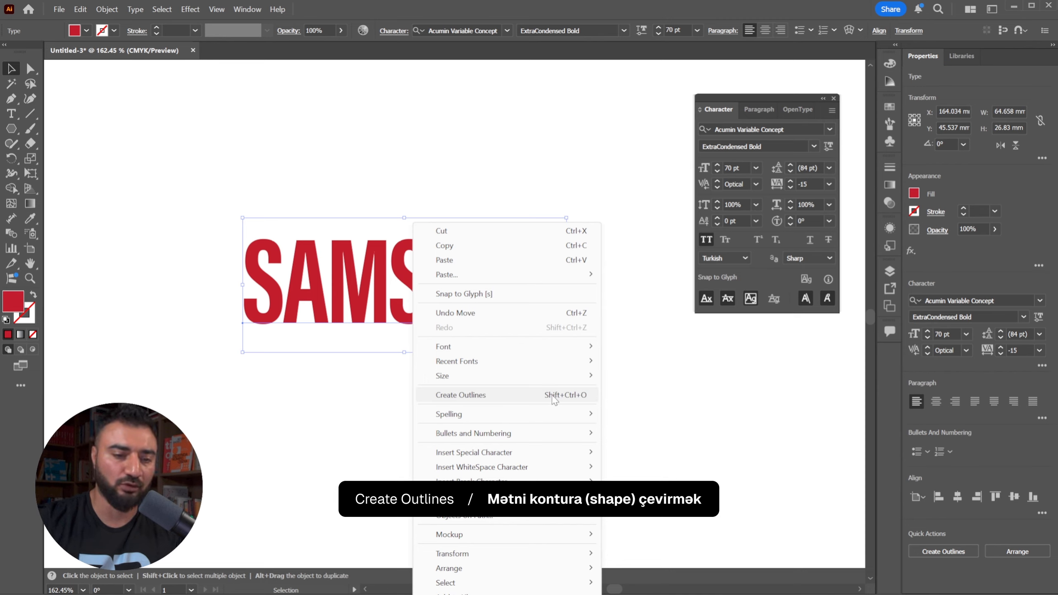
{"action": "left_click", "coordinate": [294, 261]}
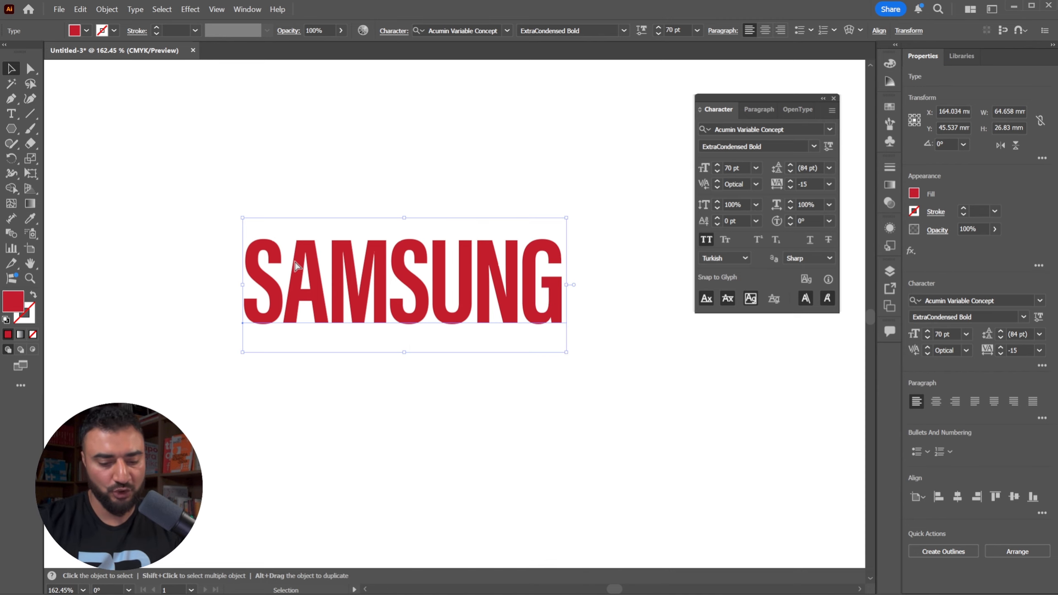
{"action": "key", "text": "ctrl+shift+o"}
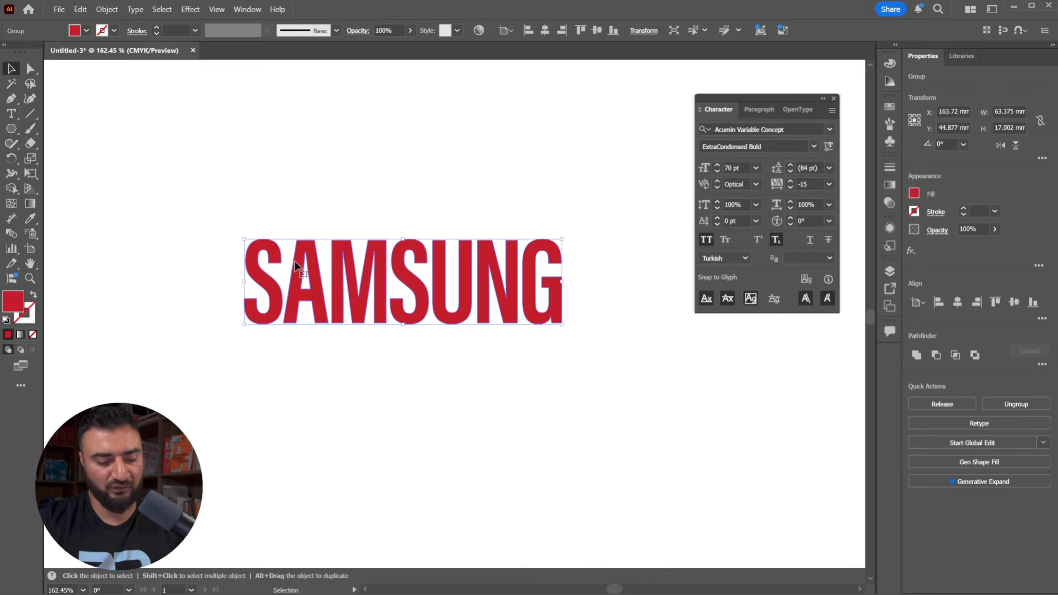
Inspect the SAMSUNG letter paths in Outline view and return to the normal preview
{"action": "key", "text": "ctrl+y"}
{"action": "left_click", "coordinate": [410, 182]}
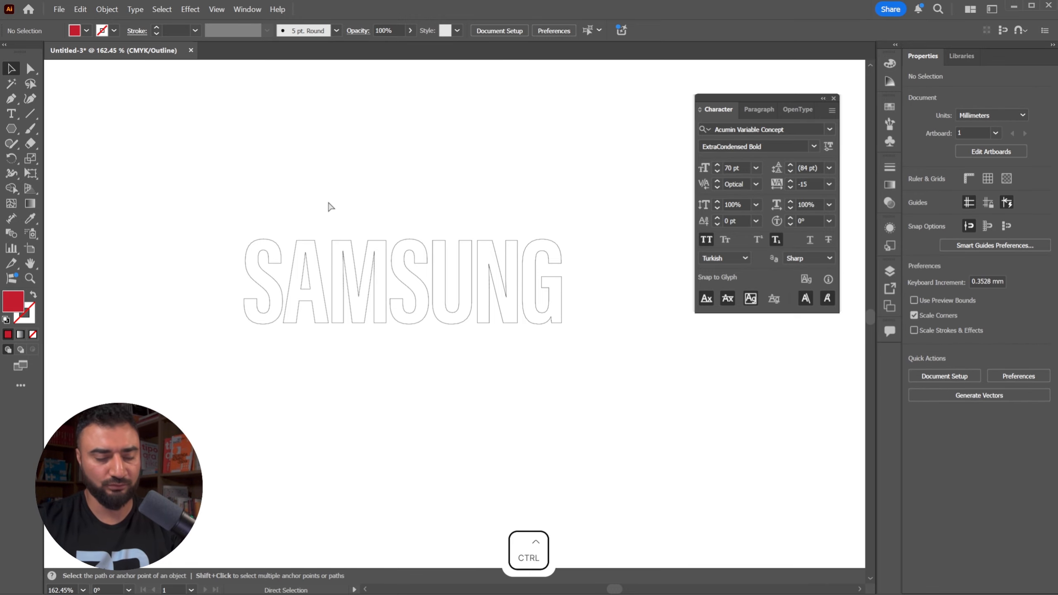
{"action": "key", "text": "ctrl+y"}
Cut vertically through the crossbar of the letter A in SAMSUNG with the Knife tool
{"action": "key", "text": "z"}
{"action": "left_click_drag", "start_coordinate": [249, 288], "coordinate": [393, 311]}
{"action": "key", "text": "a"}
{"action": "left_click", "coordinate": [406, 300]}
{"action": "key", "text": "space"}
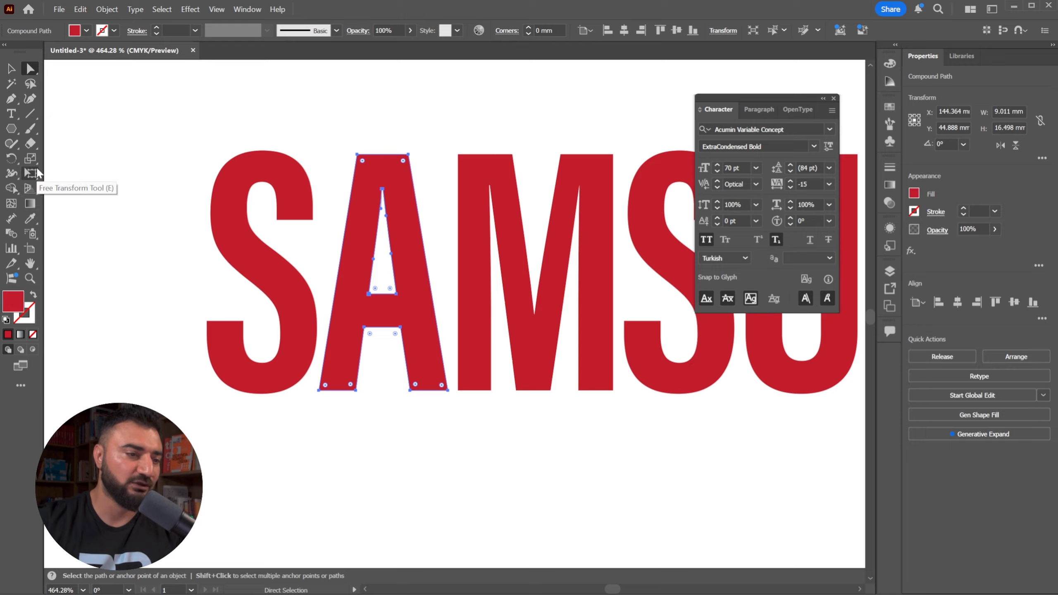
{"action": "left_click", "coordinate": [33, 144]}
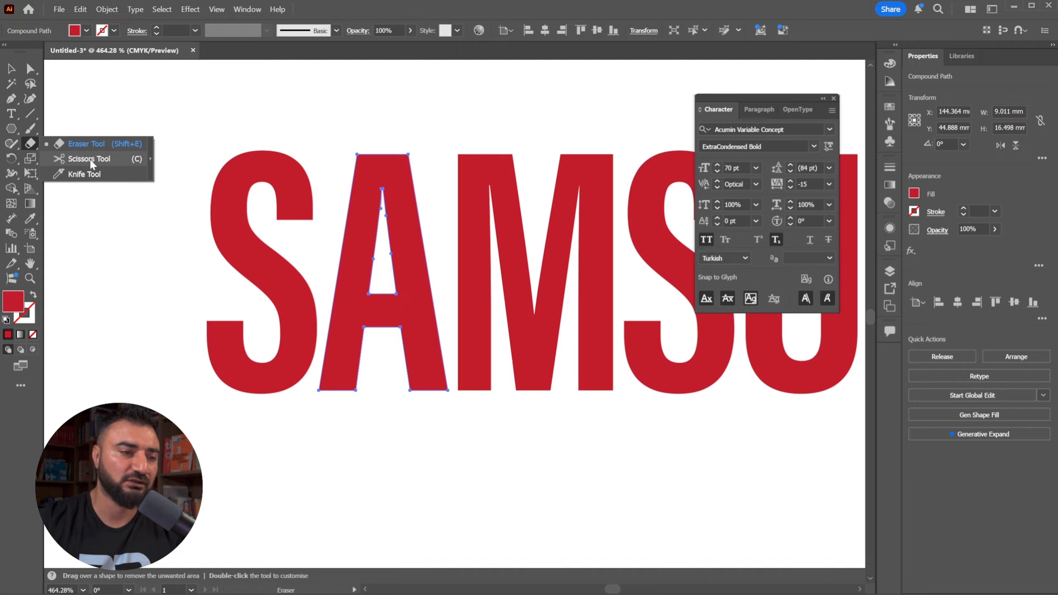
{"action": "left_click", "coordinate": [85, 174]}
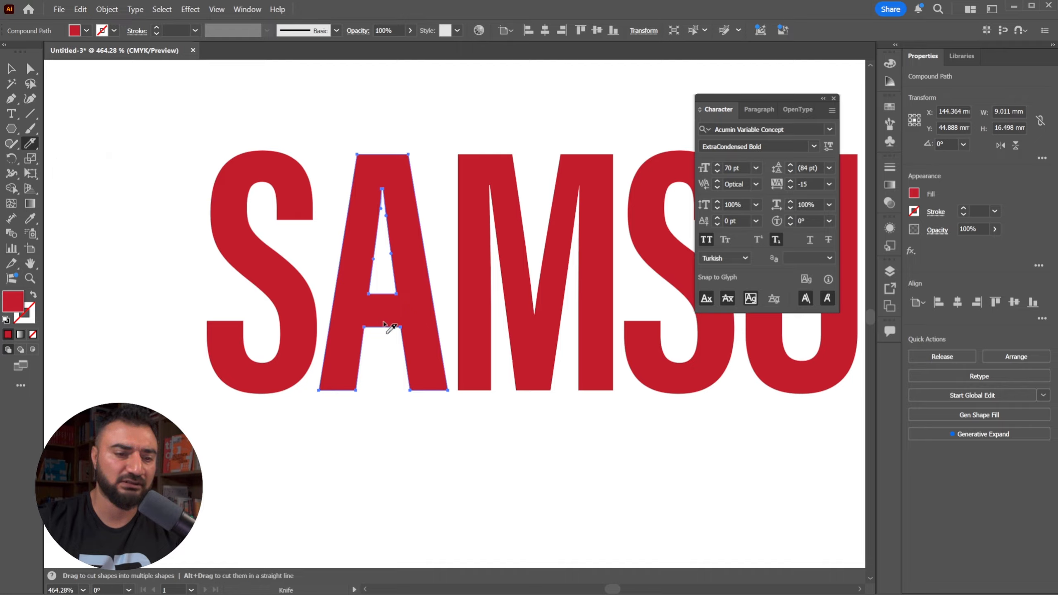
{"action": "left_click_drag", "start_coordinate": [390, 291], "coordinate": [391, 349]}
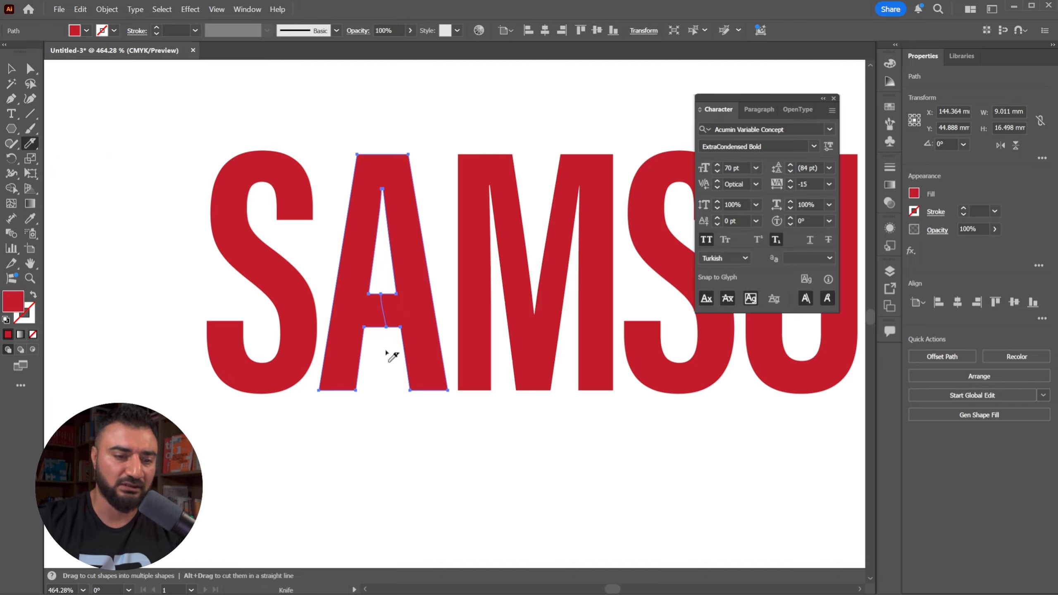
Remove the anchor points around the cut crossbar so the letter A becomes an open inverted V
{"action": "key", "text": "a"}
{"action": "left_click_drag", "start_coordinate": [384, 283], "coordinate": [380, 336]}
{"action": "left_click", "coordinate": [236, 31]}
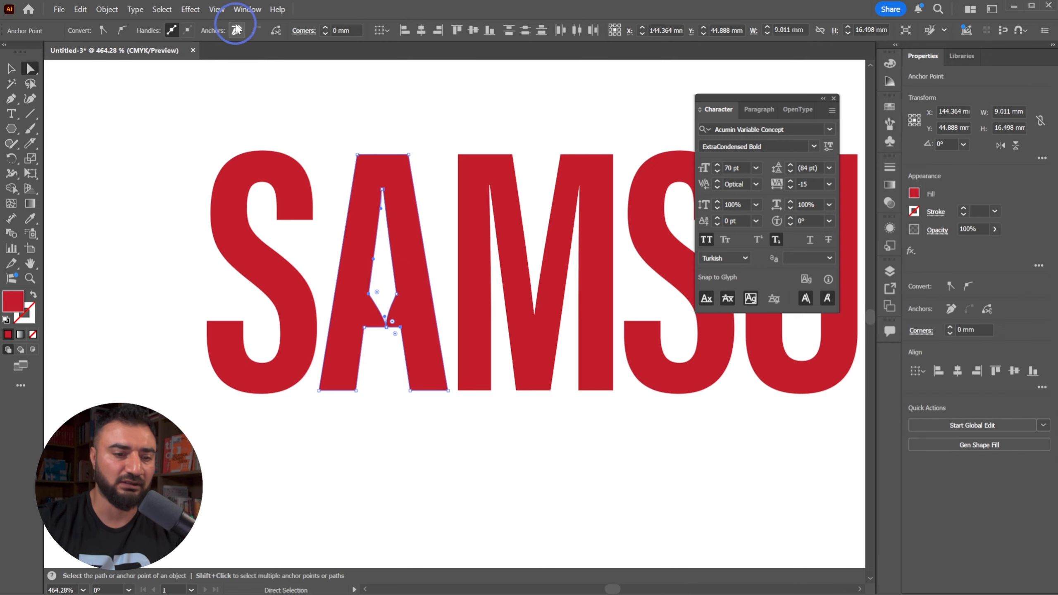
{"action": "left_click_drag", "start_coordinate": [380, 300], "coordinate": [380, 347]}
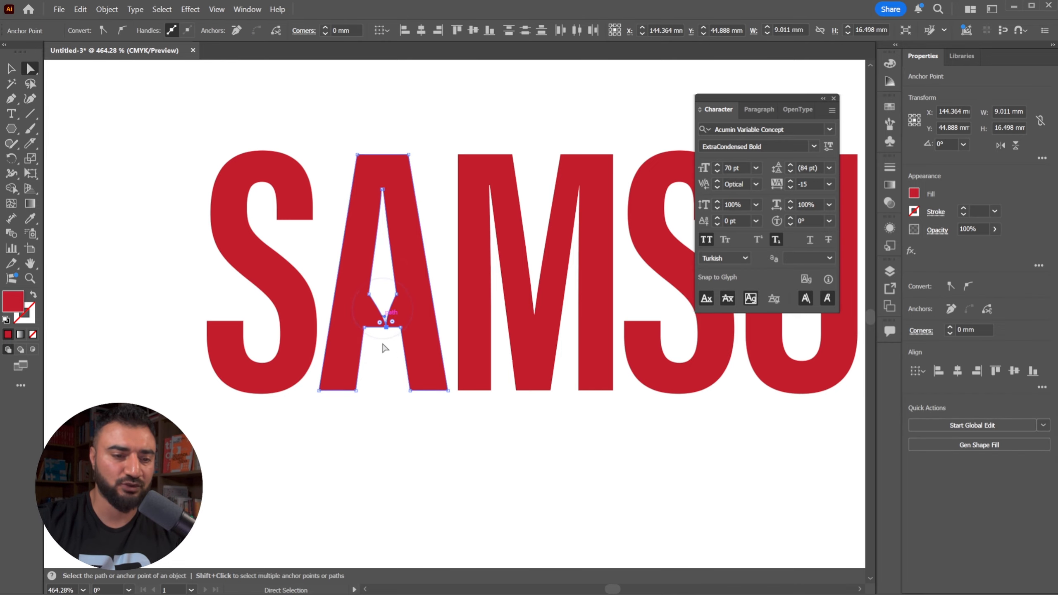
{"action": "left_click", "coordinate": [236, 30]}
{"action": "left_click", "coordinate": [521, 111]}
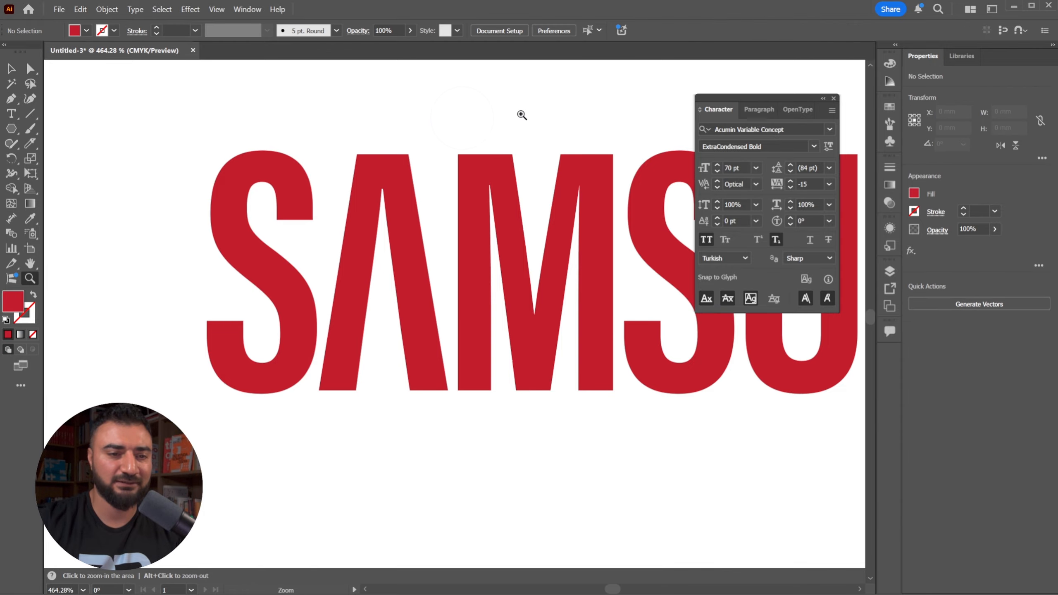
{"action": "scroll", "coordinate": [522, 111], "scroll_direction": "down", "scroll_amount": 2}
{"action": "left_click_drag", "start_coordinate": [516, 145], "coordinate": [326, 203]}
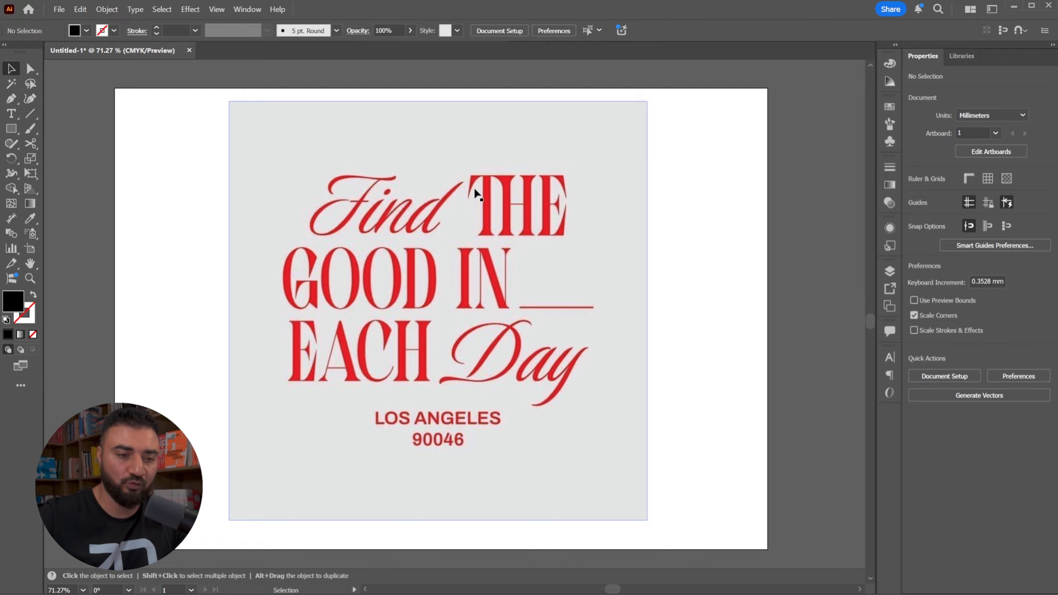
Move the "Find THE GOOD IN EACH Day" reference image to the left, partly off the artboard
{"action": "left_click", "coordinate": [482, 269]}
{"action": "left_click_drag", "start_coordinate": [578, 252], "coordinate": [346, 266]}
{"action": "left_click_drag", "start_coordinate": [297, 303], "coordinate": [353, 307]}
Add the text "Find" on the empty artboard area, enlarge it to about 100 pt and place it beside the reference image
{"action": "key", "text": "t"}
{"action": "left_click", "coordinate": [563, 183]}
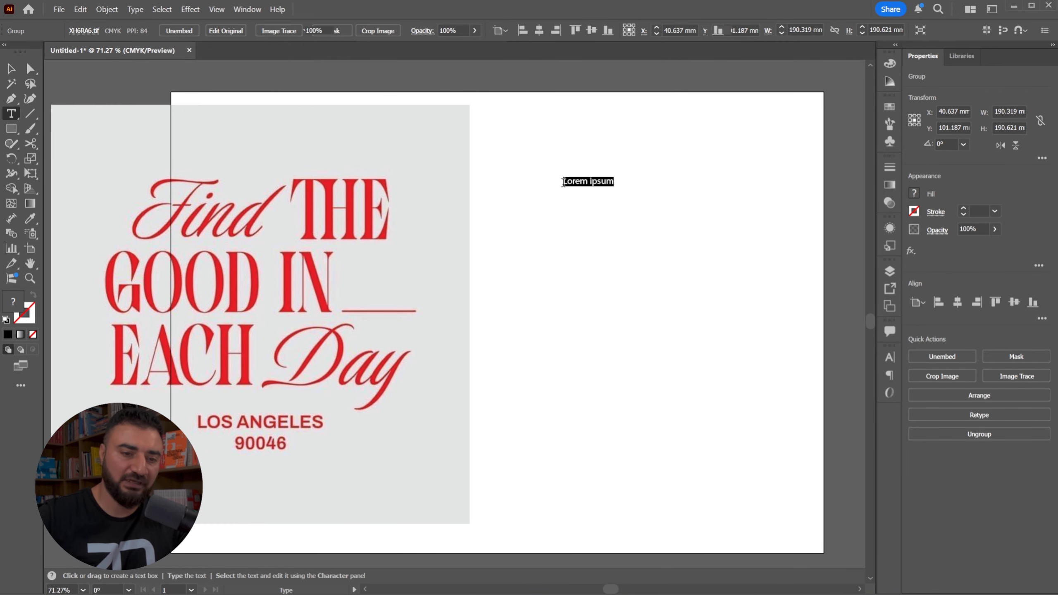
{"action": "type", "text": "Find"}
{"action": "key", "text": "Escape"}
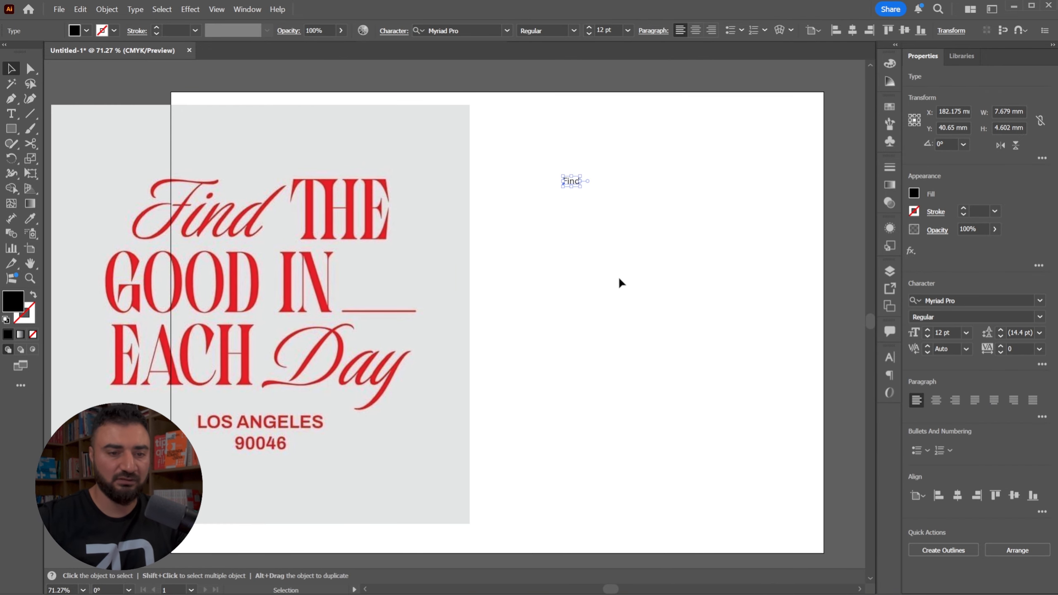
{"action": "left_click_drag", "start_coordinate": [580, 187], "coordinate": [704, 260]}
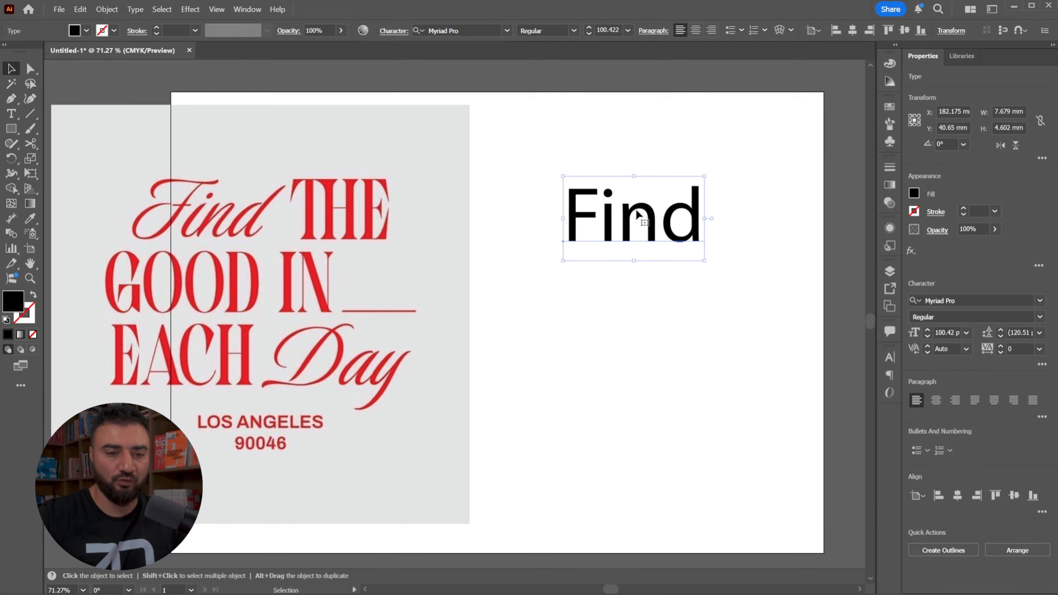
{"action": "left_click_drag", "start_coordinate": [636, 214], "coordinate": [593, 195]}
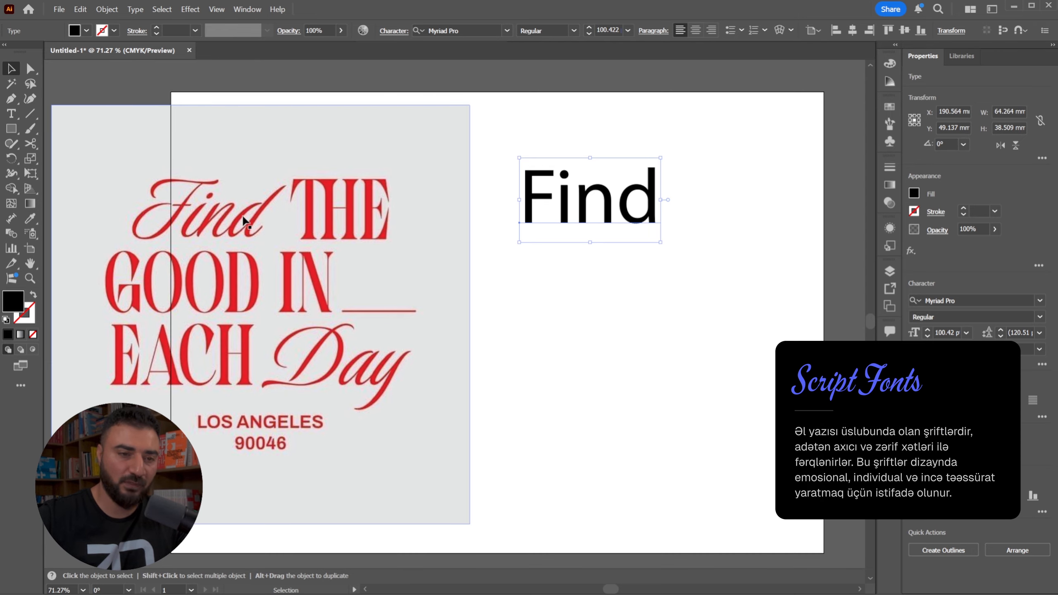
Search the fonts for "scri" and preview script typefaces on the word Find without applying one
{"action": "left_click", "coordinate": [487, 31]}
{"action": "type", "text": "s"}
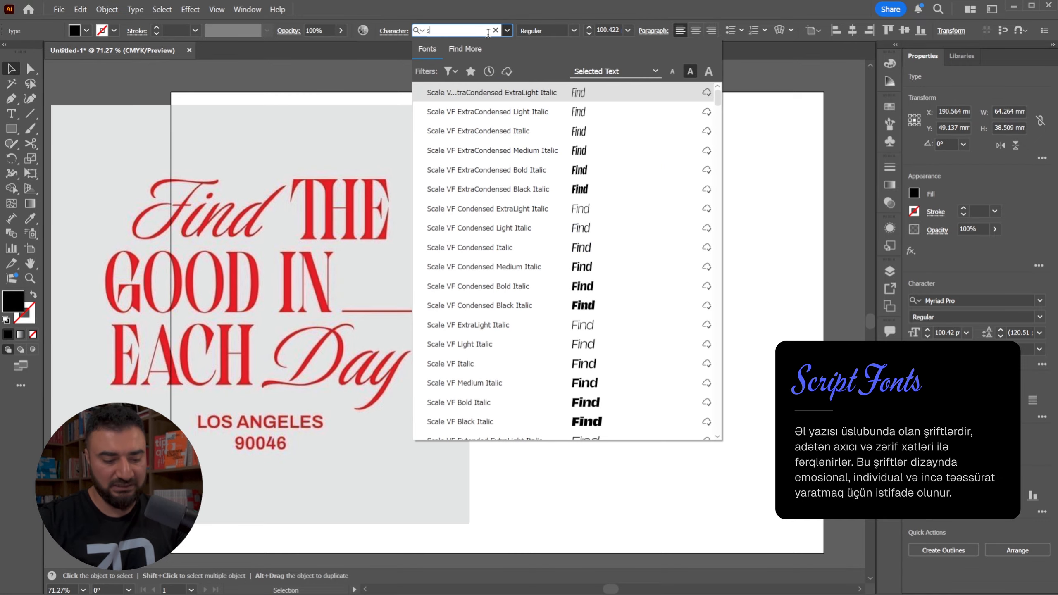
{"action": "type", "text": "cri"}
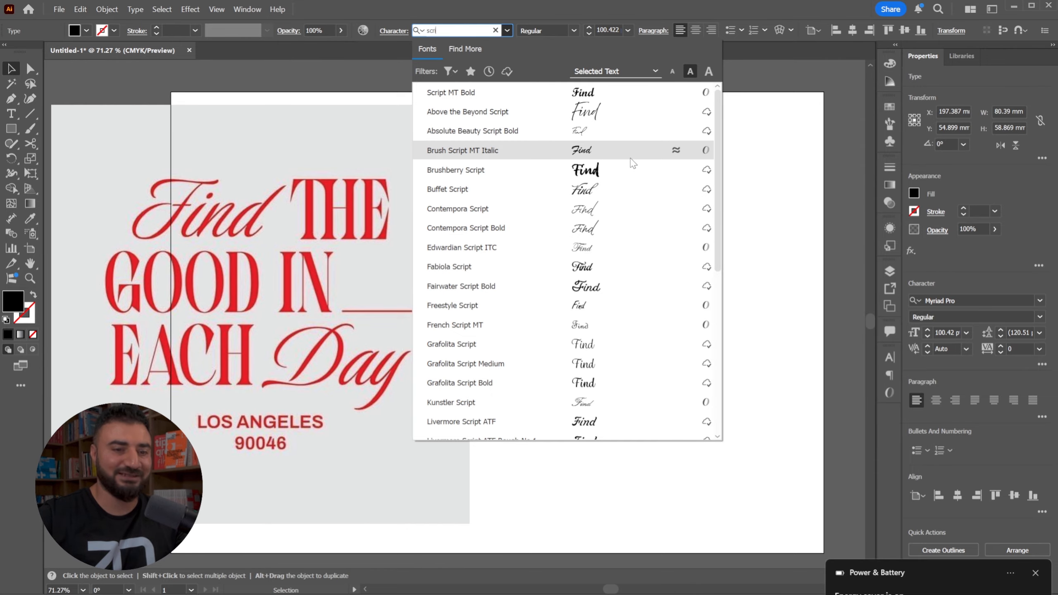
{"action": "key", "text": "Escape"}
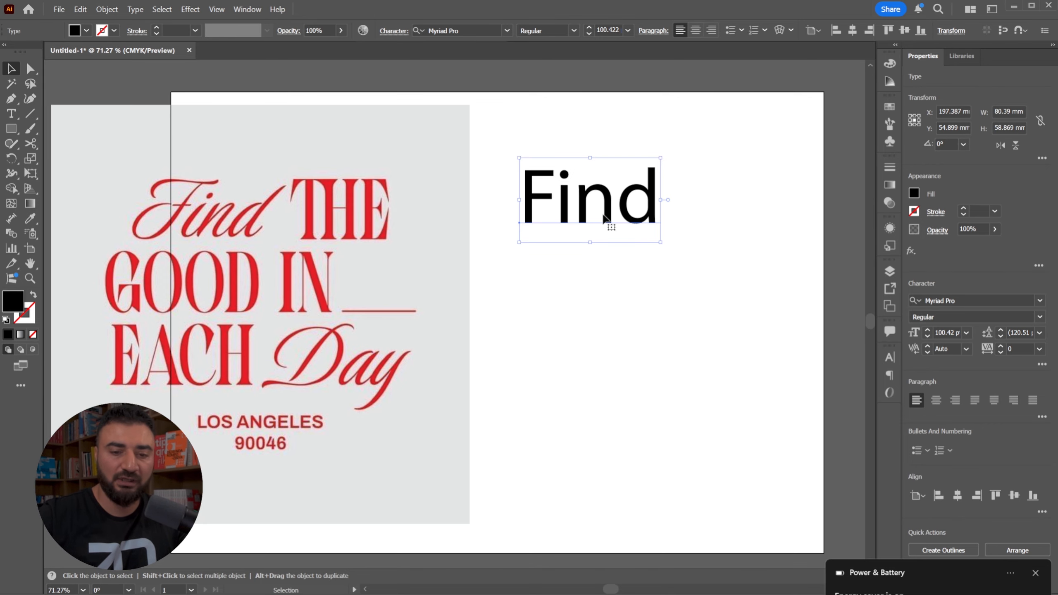
{"action": "left_click_drag", "start_coordinate": [720, 234], "coordinate": [550, 231]}
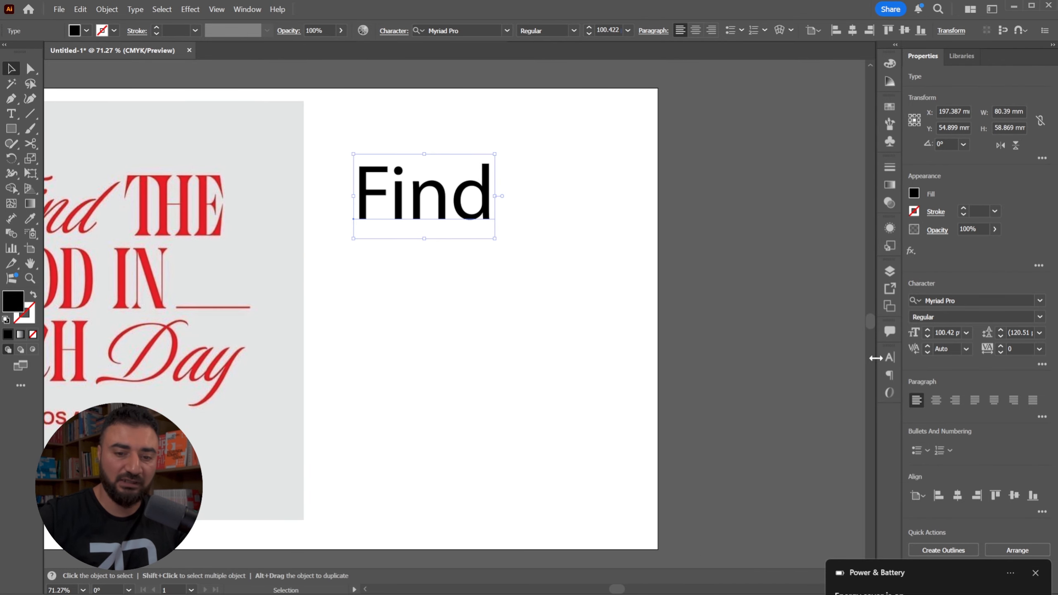
Filter the font list for the word Find to the Script classification and float the character settings higher beside the artboard
{"action": "left_click", "coordinate": [888, 357]}
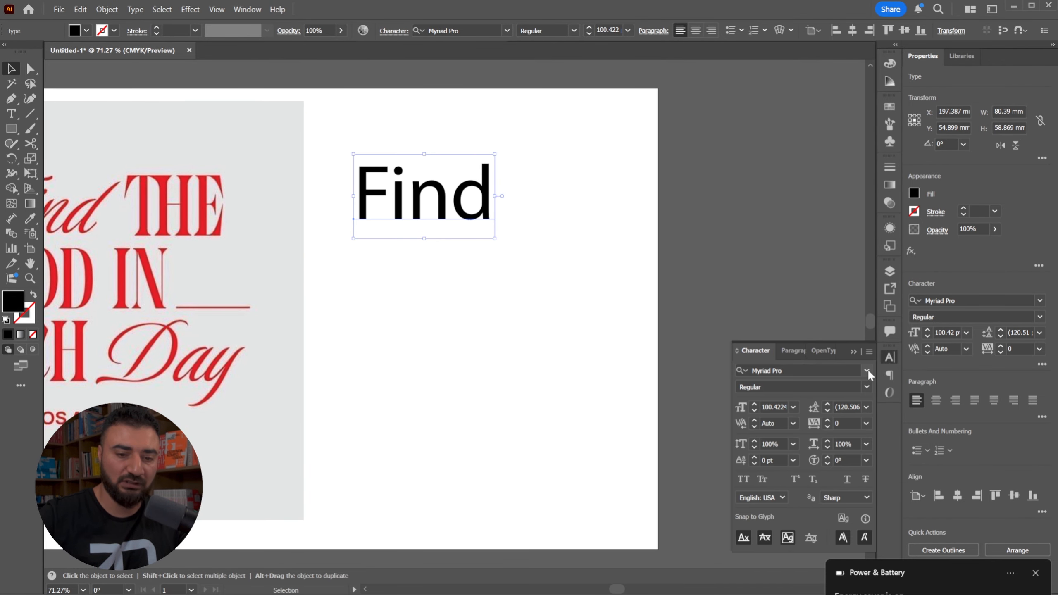
{"action": "left_click", "coordinate": [867, 369]}
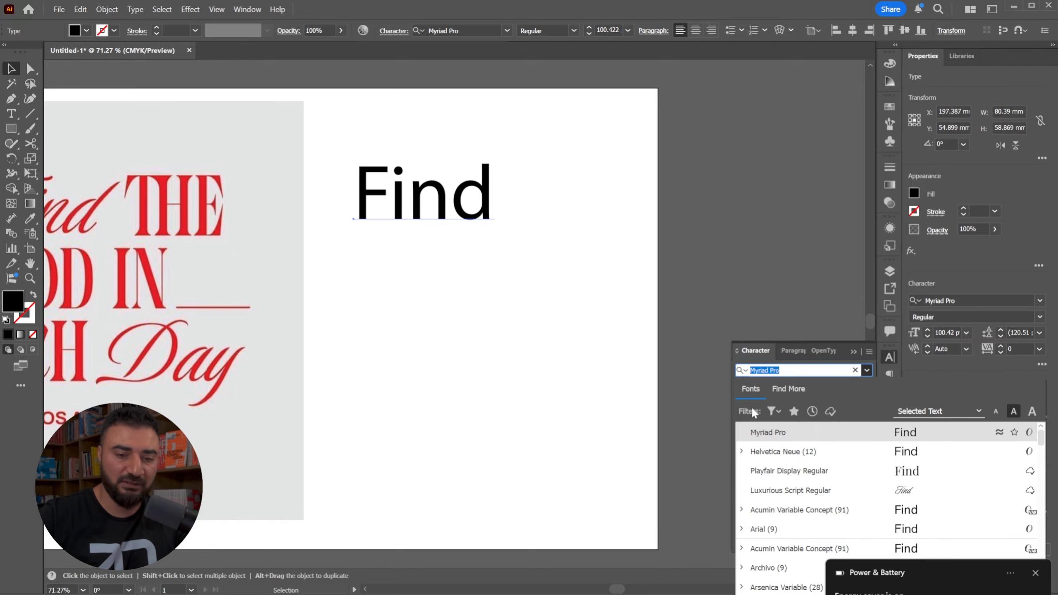
{"action": "left_click", "coordinate": [779, 413]}
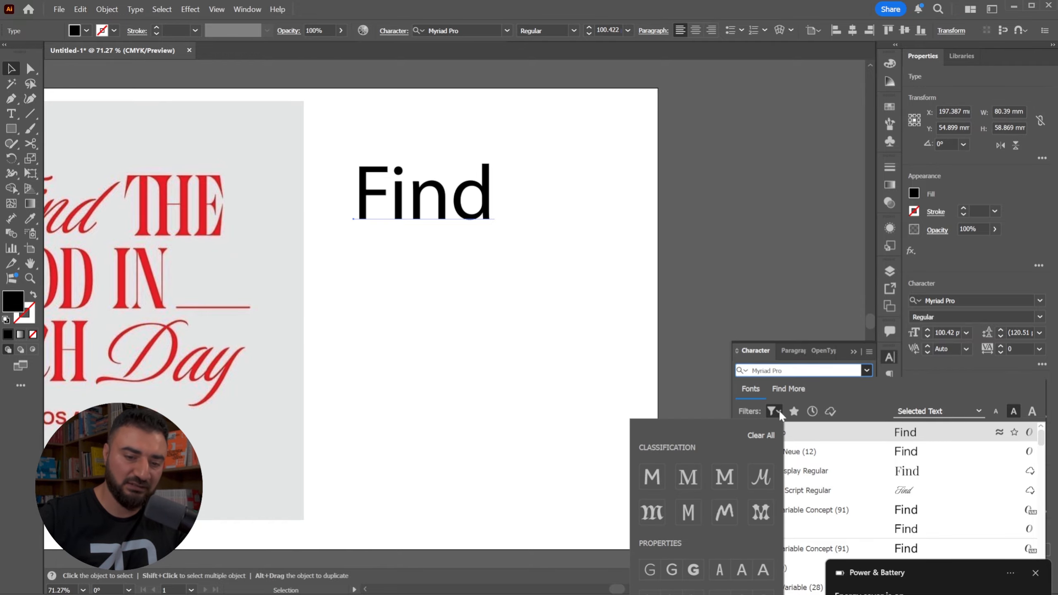
{"action": "left_click", "coordinate": [759, 479]}
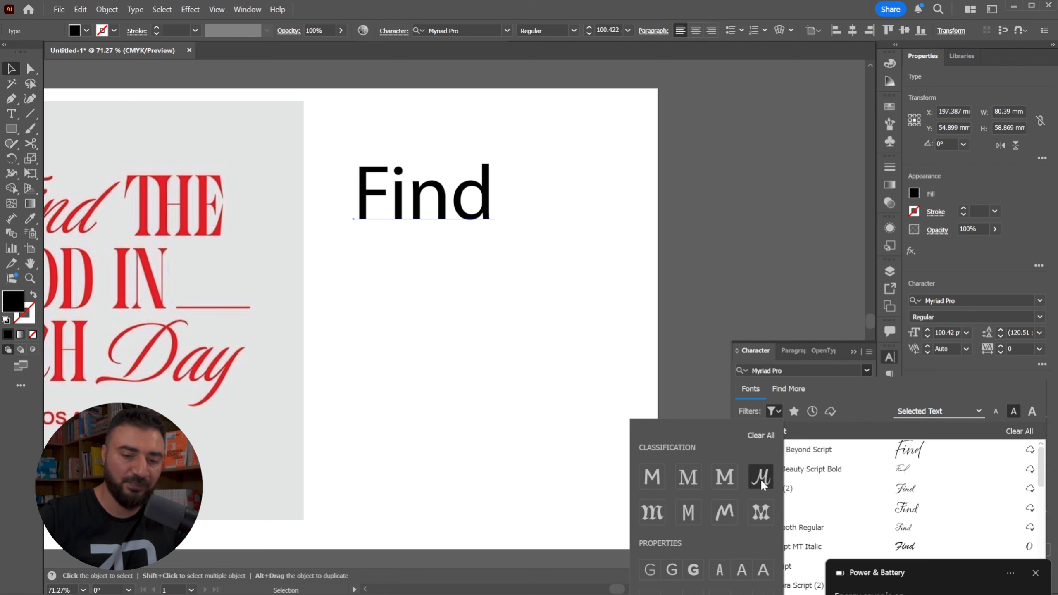
{"action": "left_click", "coordinate": [762, 370]}
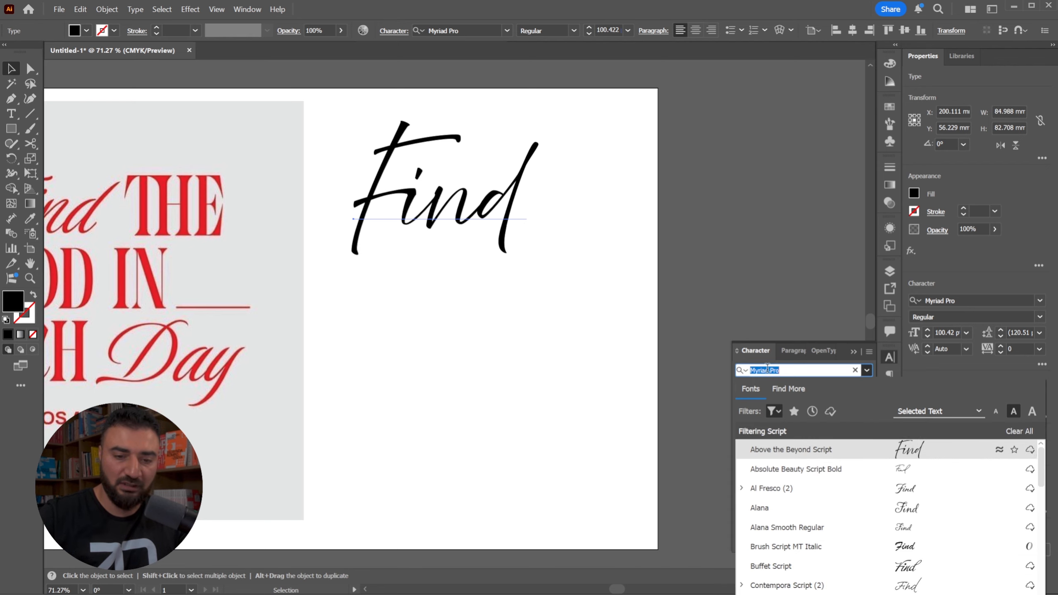
{"action": "left_click_drag", "start_coordinate": [754, 358], "coordinate": [721, 69]}
{"action": "left_click", "coordinate": [832, 88]}
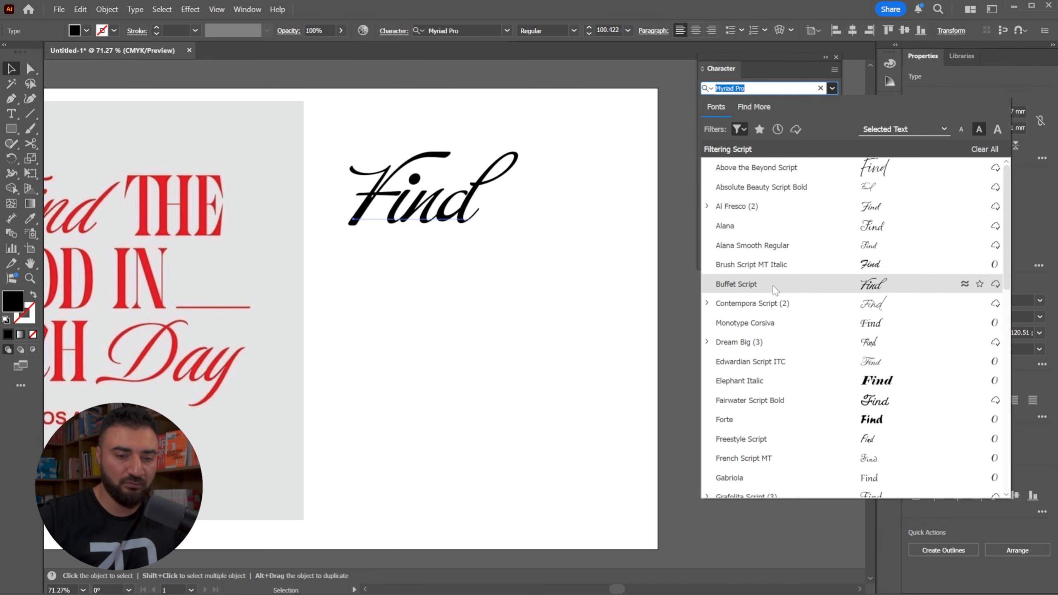
Preview the filtered script typefaces against the reference image and apply Luxurious Script Regular to the word Find
{"action": "scroll", "coordinate": [772, 284], "scroll_direction": "down", "scroll_amount": 1}
{"action": "scroll", "coordinate": [771, 285], "scroll_direction": "down", "scroll_amount": 1}
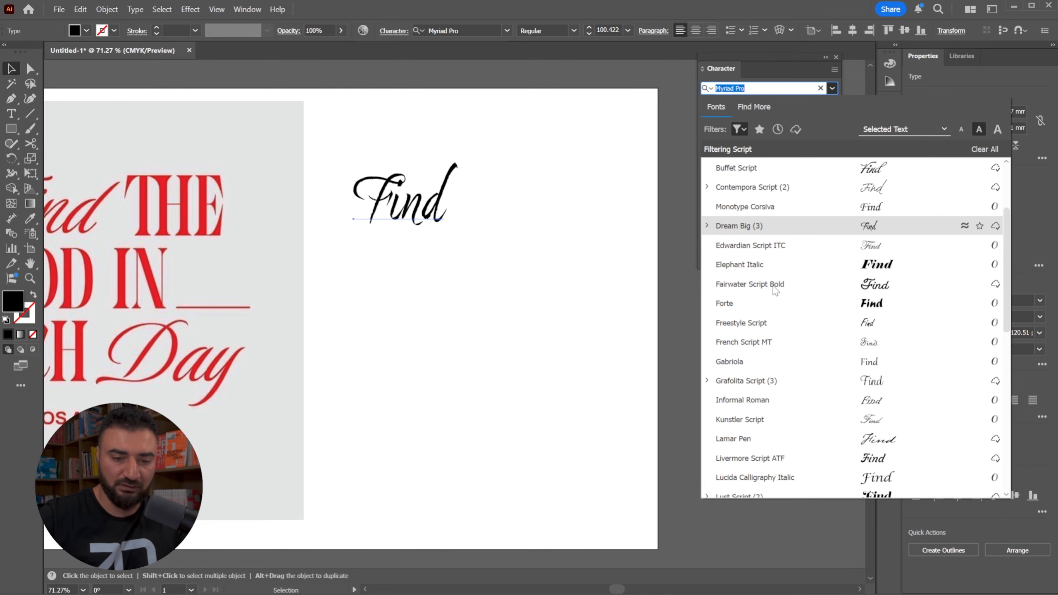
{"action": "scroll", "coordinate": [768, 433], "scroll_direction": "down", "scroll_amount": 1}
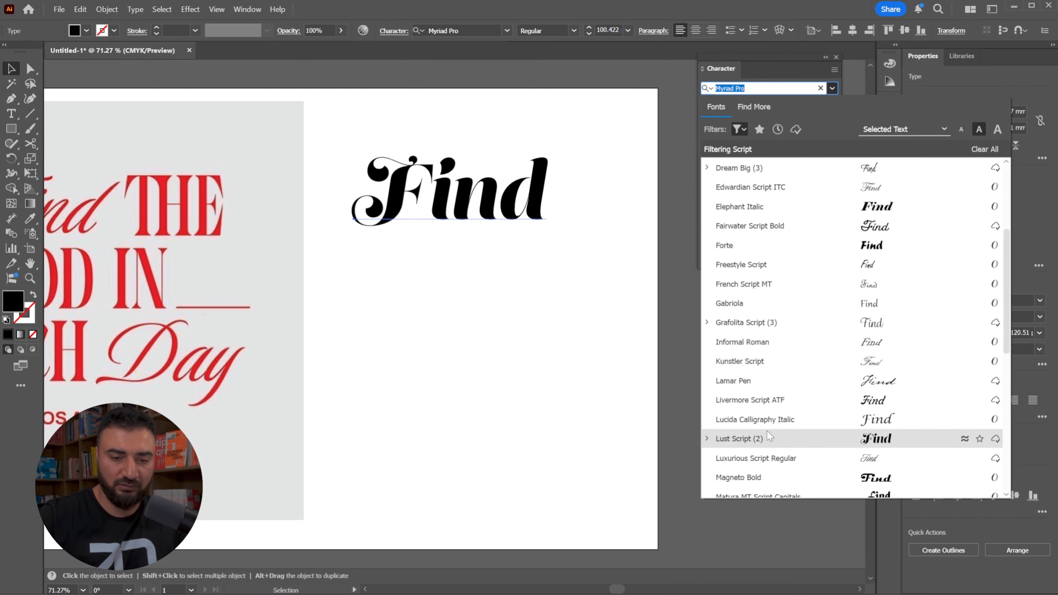
{"action": "key", "text": "Escape"}
{"action": "left_click_drag", "start_coordinate": [436, 325], "coordinate": [538, 335]}
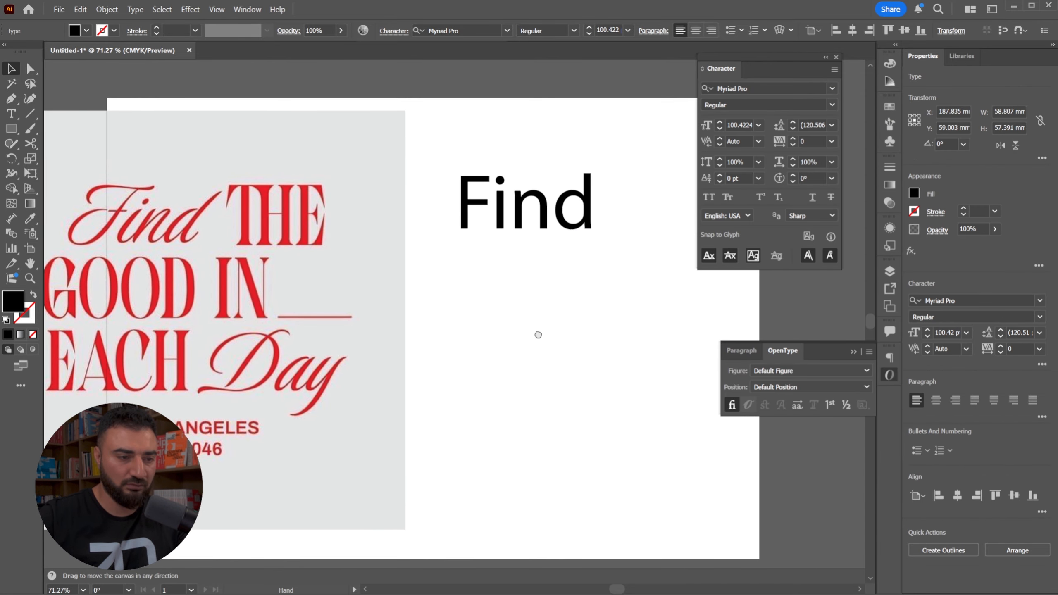
{"action": "left_click", "coordinate": [831, 89]}
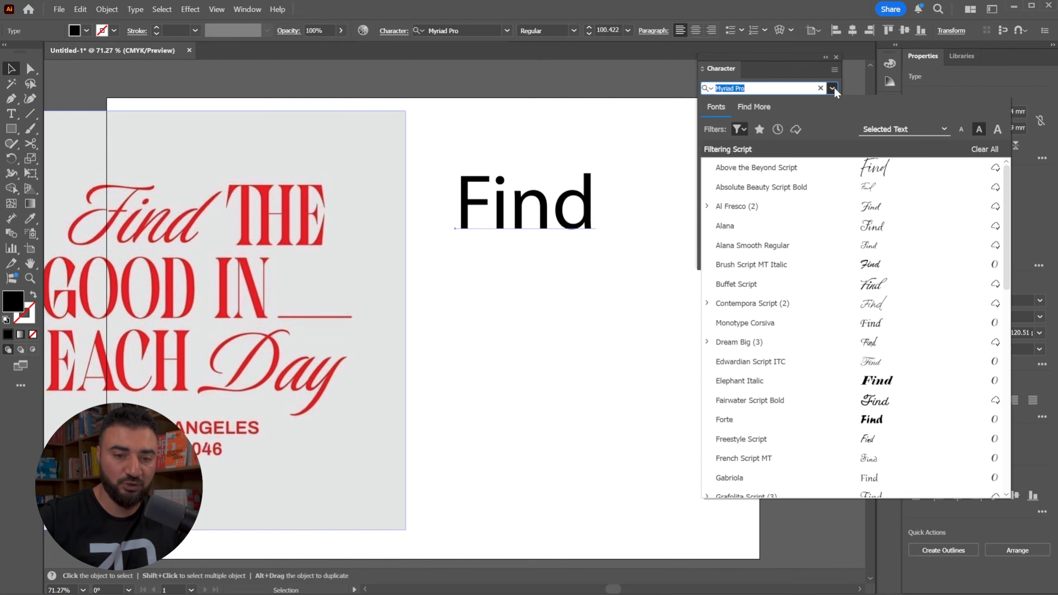
{"action": "scroll", "coordinate": [840, 330], "scroll_direction": "down", "scroll_amount": 6}
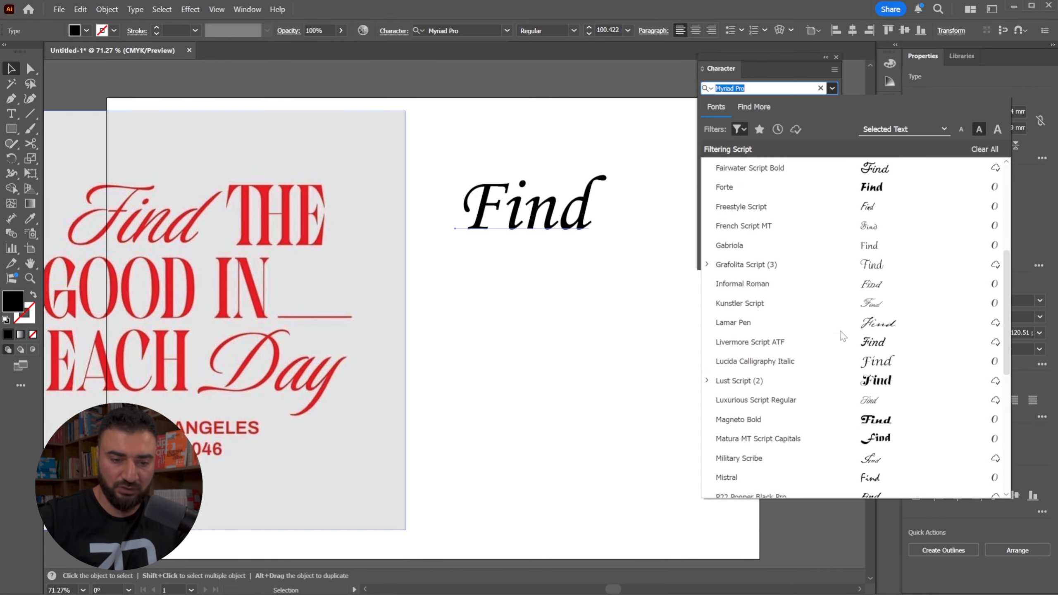
{"action": "scroll", "coordinate": [839, 331], "scroll_direction": "up", "scroll_amount": 1}
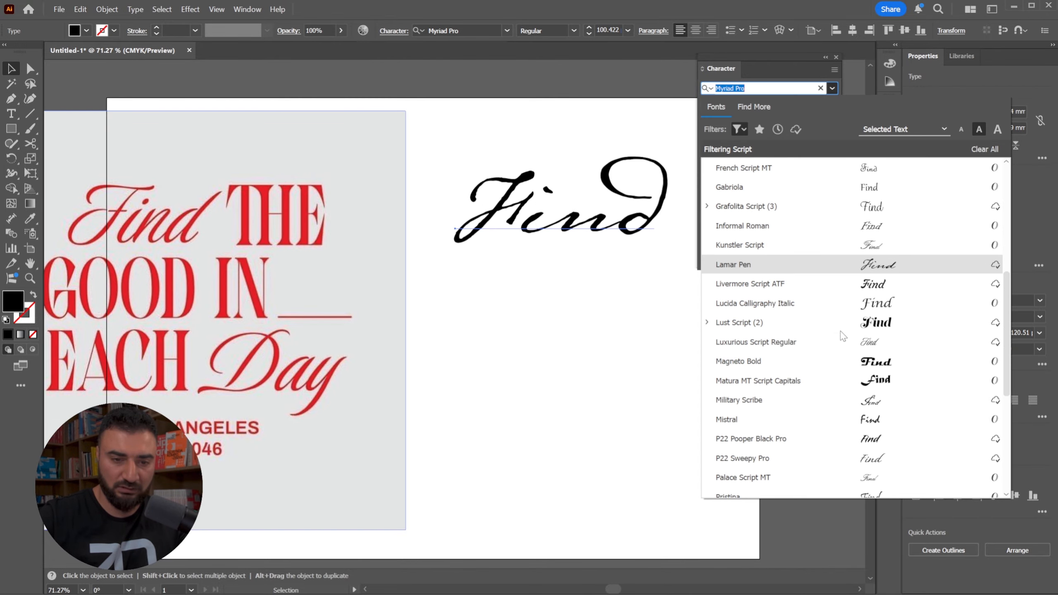
{"action": "left_click", "coordinate": [775, 342]}
{"action": "scroll", "coordinate": [516, 221], "scroll_direction": "right", "scroll_amount": 1}
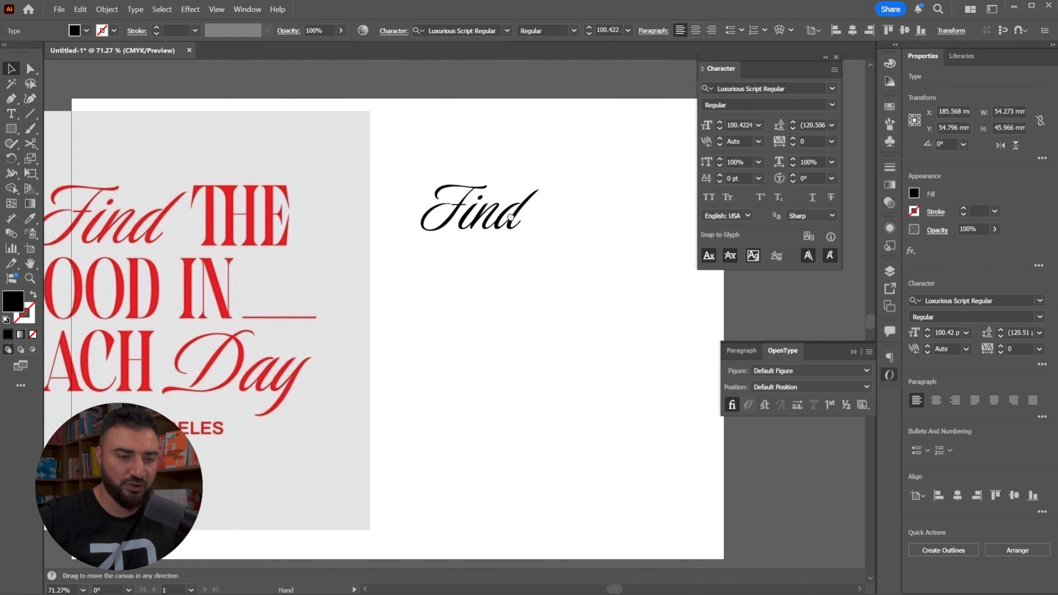
Duplicate the word Find horizontally, change the copy's text to "The" and place it just after the original word
{"action": "left_click_drag", "start_coordinate": [516, 223], "coordinate": [599, 222]}
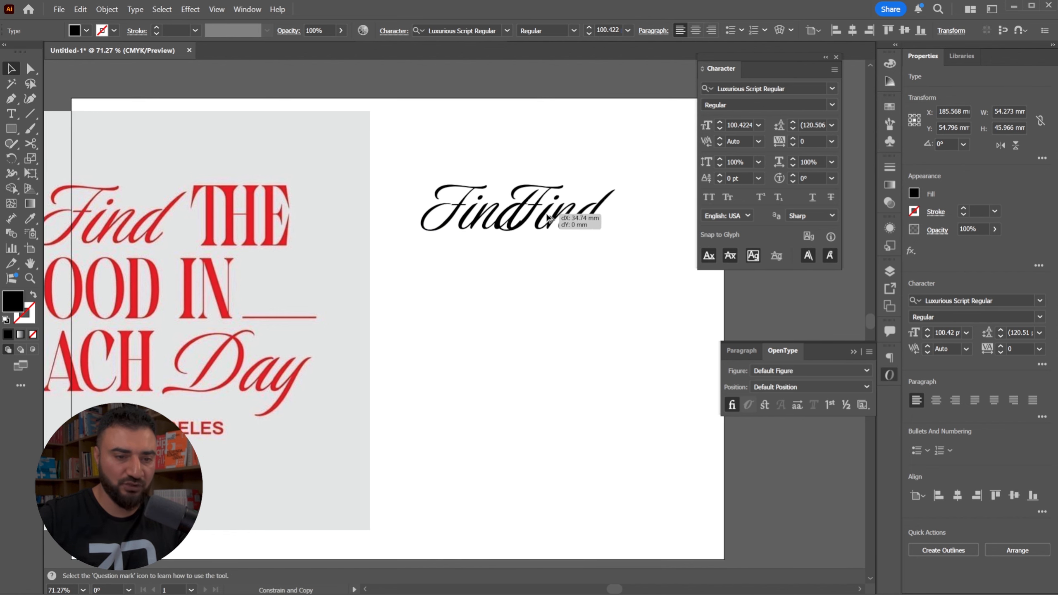
{"action": "double_click", "coordinate": [564, 219]}
{"action": "type", "text": "The"}
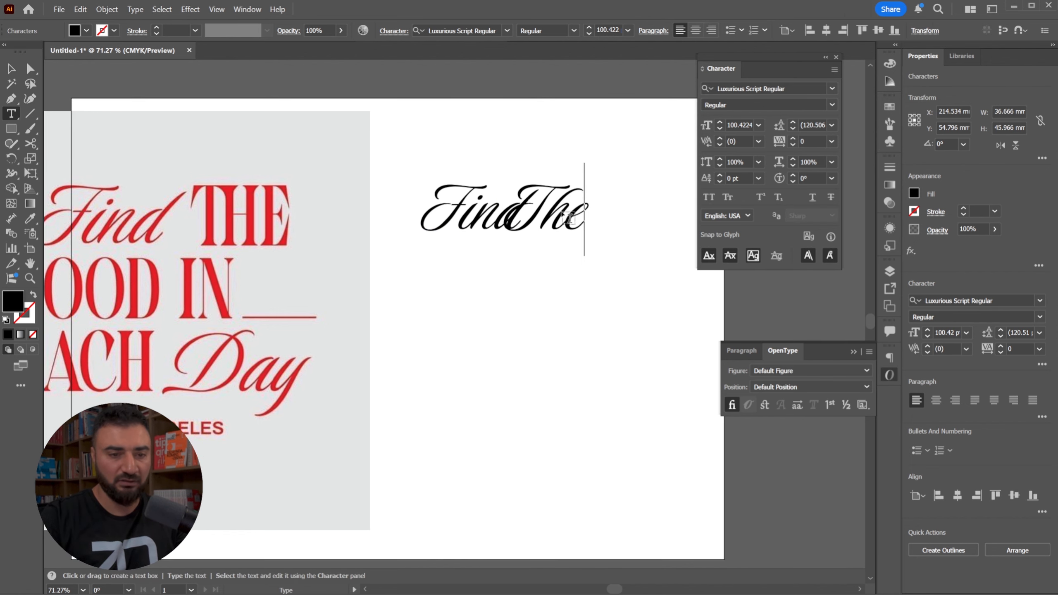
{"action": "key", "text": "Escape"}
{"action": "left_click_drag", "start_coordinate": [563, 212], "coordinate": [598, 212]}
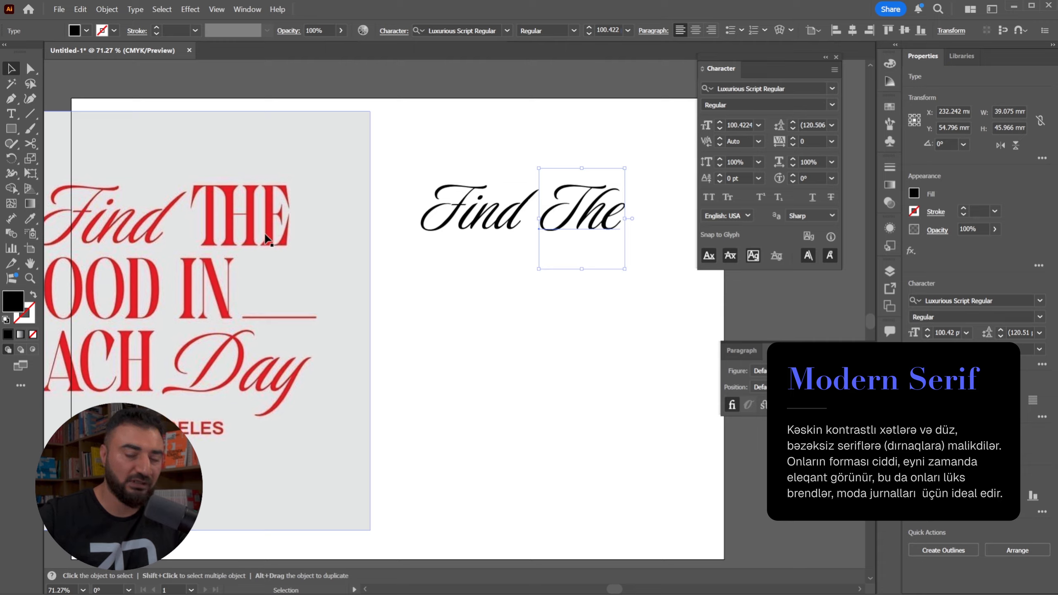
Search the fonts for "playf", clear the Script filter and apply Playfair Display Regular to the word The
{"action": "left_click", "coordinate": [801, 90]}
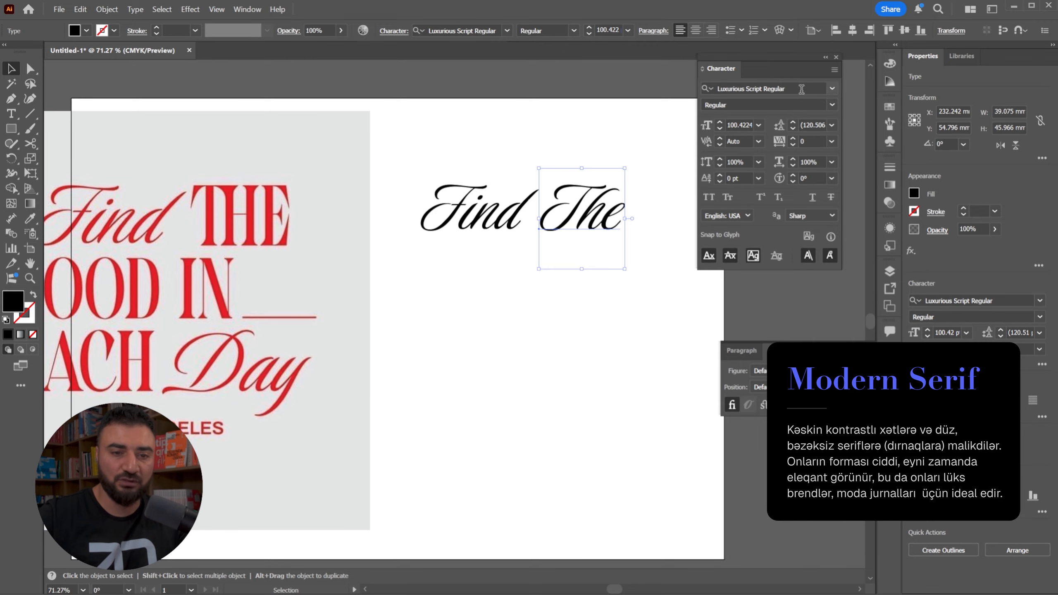
{"action": "type", "text": "playf"}
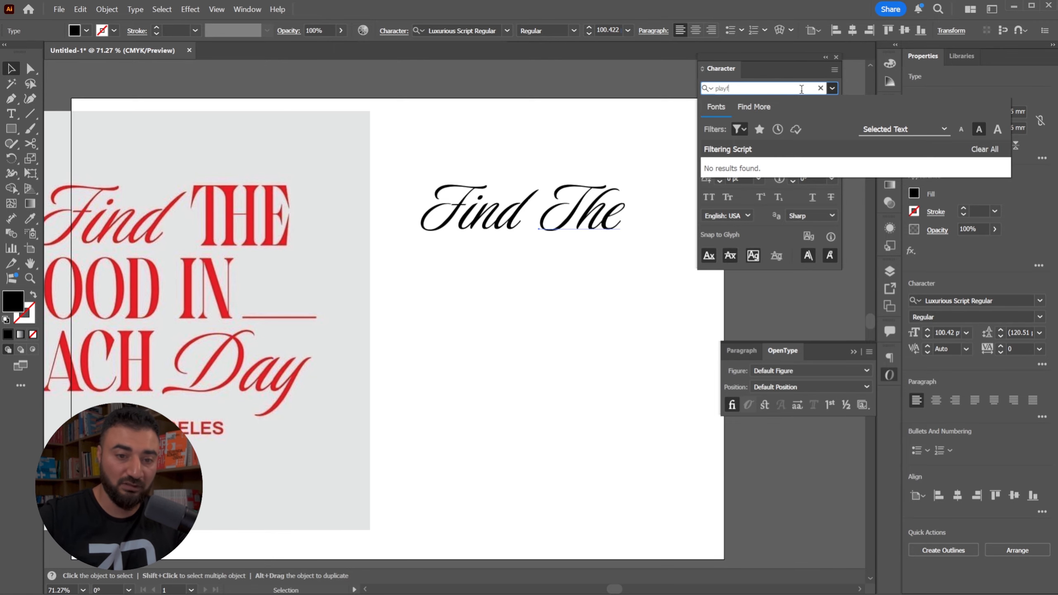
{"action": "left_click", "coordinate": [740, 130]}
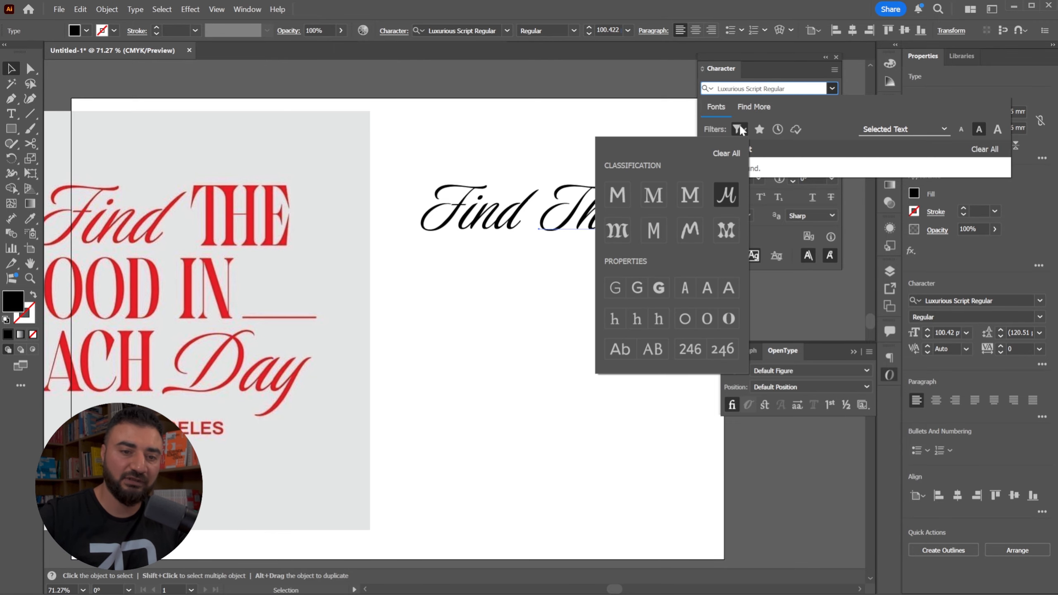
{"action": "left_click", "coordinate": [725, 196]}
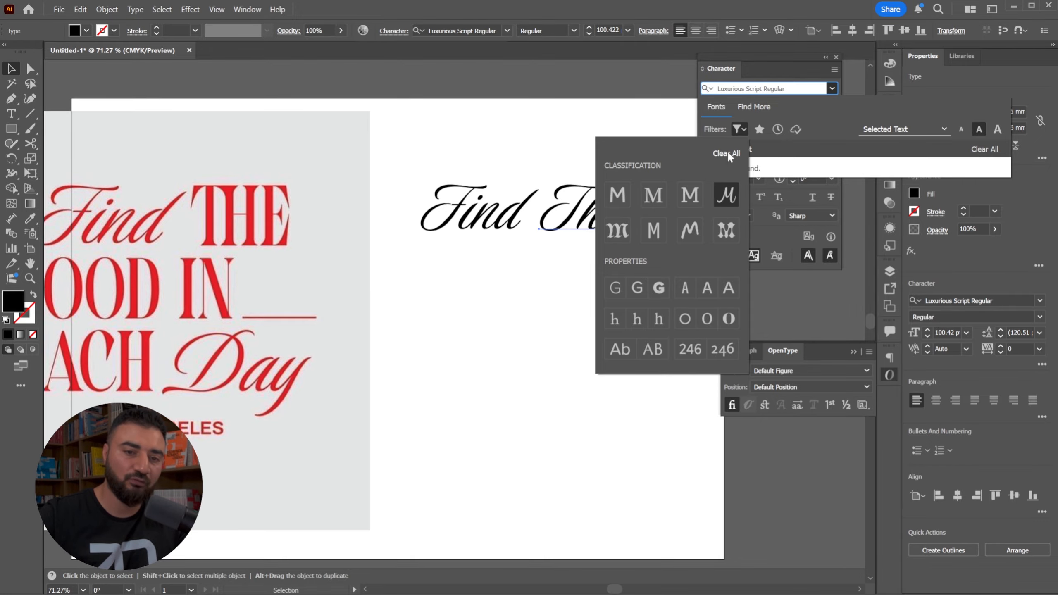
{"action": "left_click", "coordinate": [727, 152]}
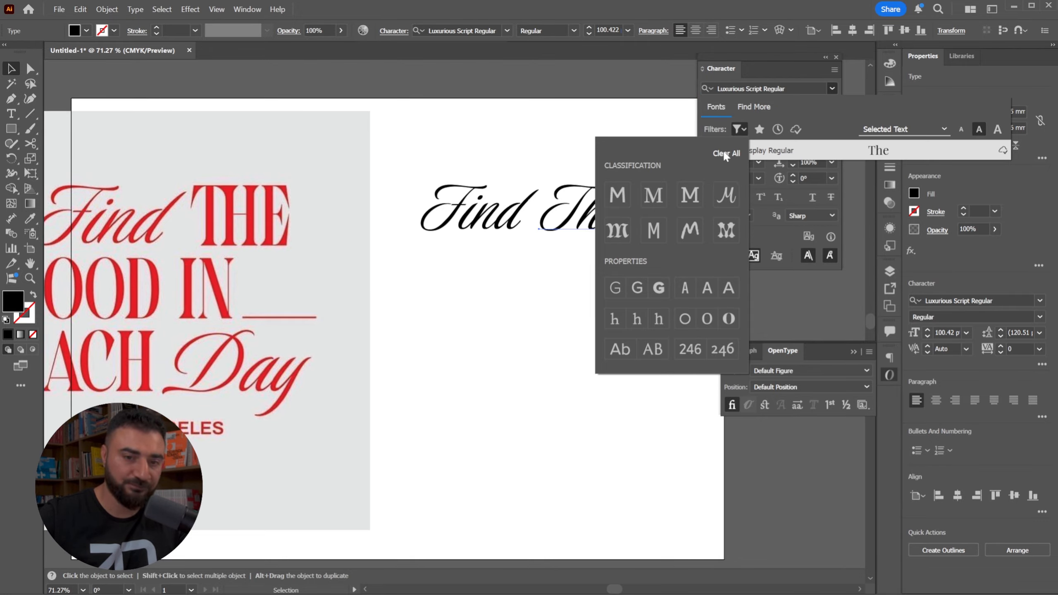
{"action": "left_click", "coordinate": [796, 88]}
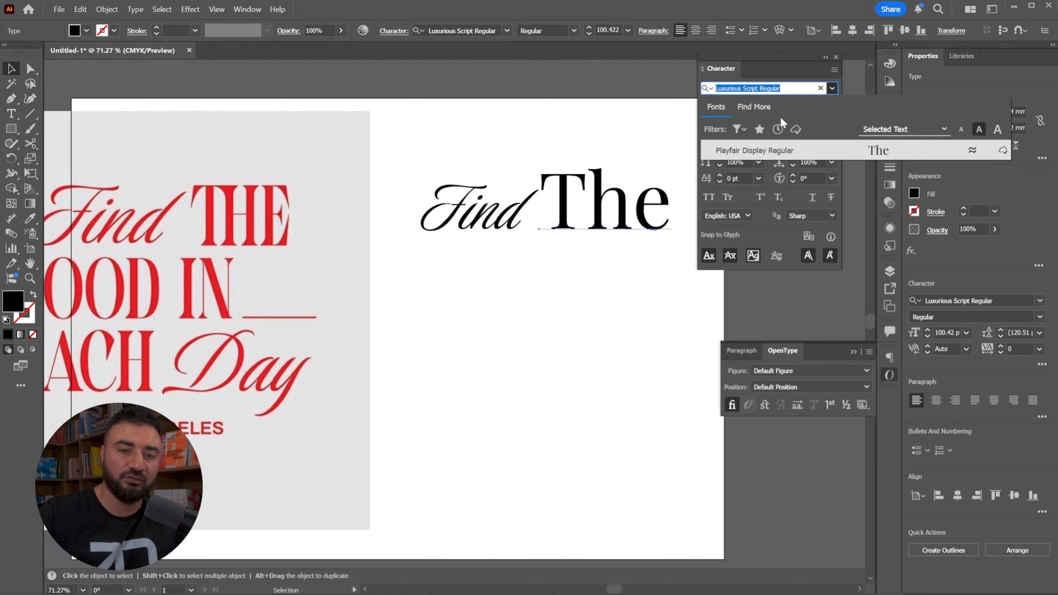
{"action": "left_click", "coordinate": [765, 150]}
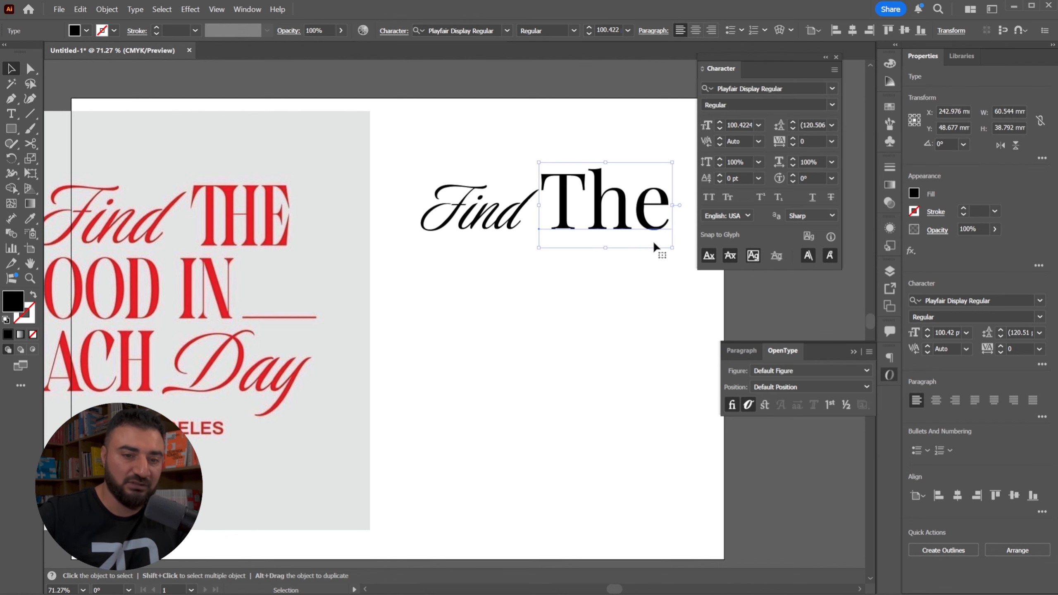
Set the word The in all caps, shrink it to about 84.66 pt and reposition it next to Find
{"action": "left_click", "coordinate": [708, 196]}
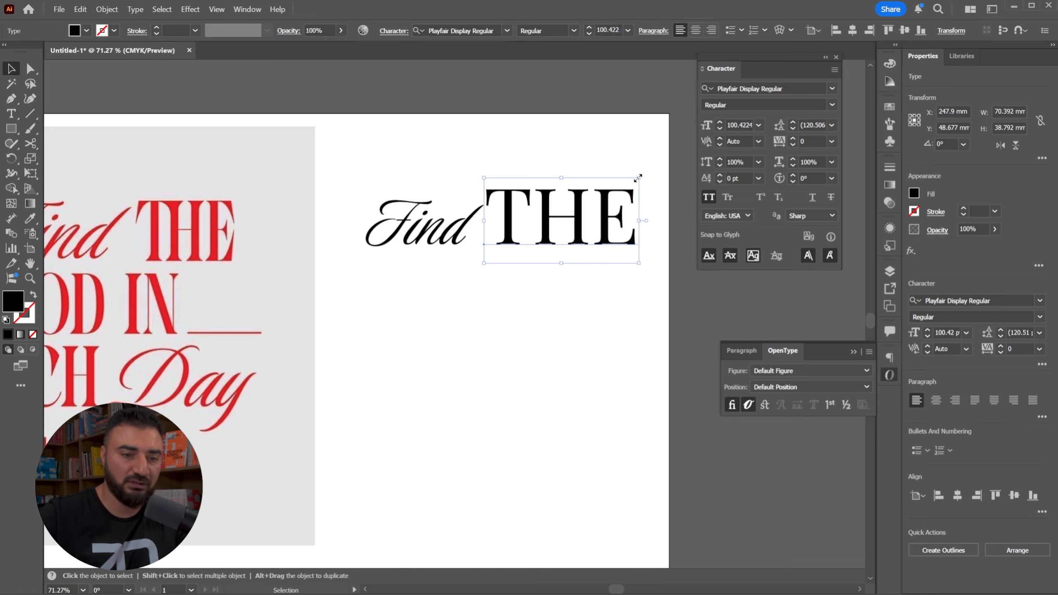
{"action": "left_click_drag", "start_coordinate": [638, 178], "coordinate": [610, 183]}
{"action": "left_click_drag", "start_coordinate": [562, 226], "coordinate": [576, 218]}
Duplicate THE below itself and replace the copy's text with "GOOD IN" and "EACH" on two lines
{"action": "scroll", "coordinate": [500, 254], "scroll_direction": "down", "scroll_amount": 2}
{"action": "left_click_drag", "start_coordinate": [531, 260], "coordinate": [537, 291]}
{"action": "double_click", "coordinate": [531, 283]}
{"action": "type", "text": "G"}
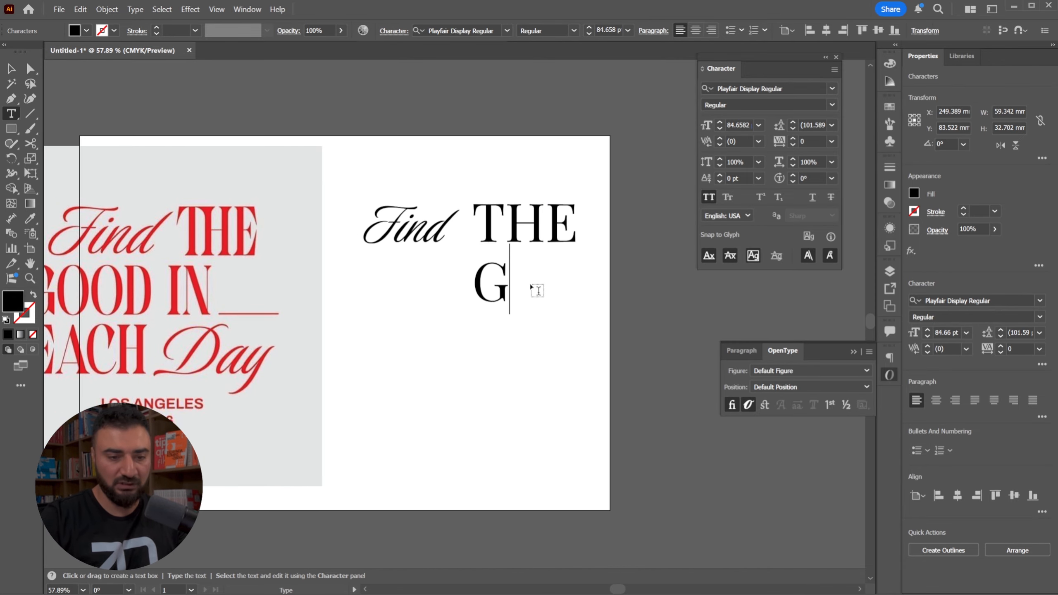
{"action": "type", "text": "OOD IN"}
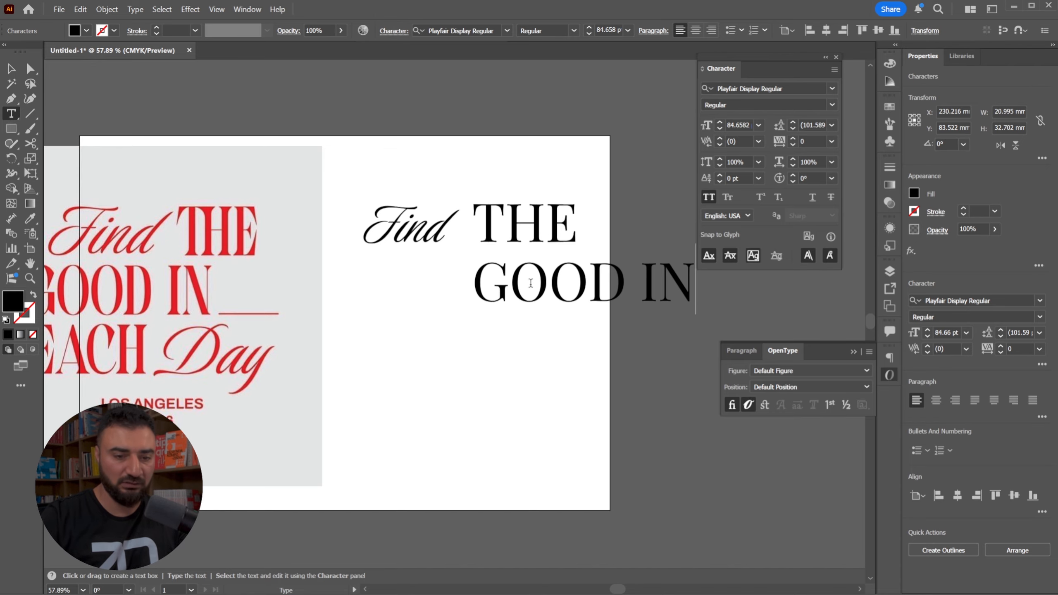
{"action": "key", "text": "Return"}
{"action": "type", "text": "EACH"}
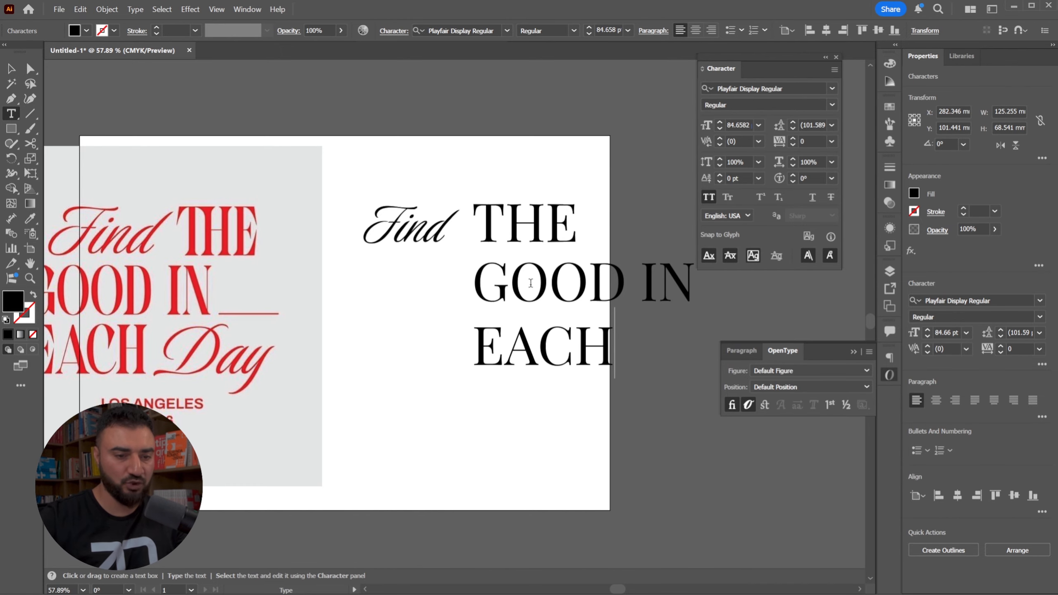
{"action": "key", "text": "Escape"}
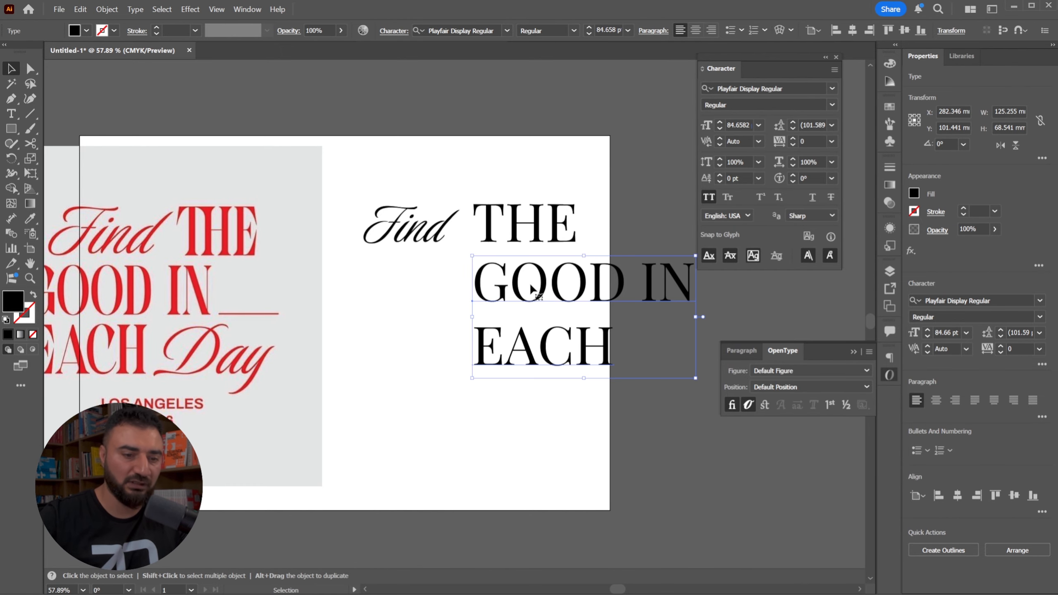
Try centre alignment on the GOOD IN EACH text, restore left alignment and preview the preset leading values without applying one
{"action": "left_click", "coordinate": [695, 31]}
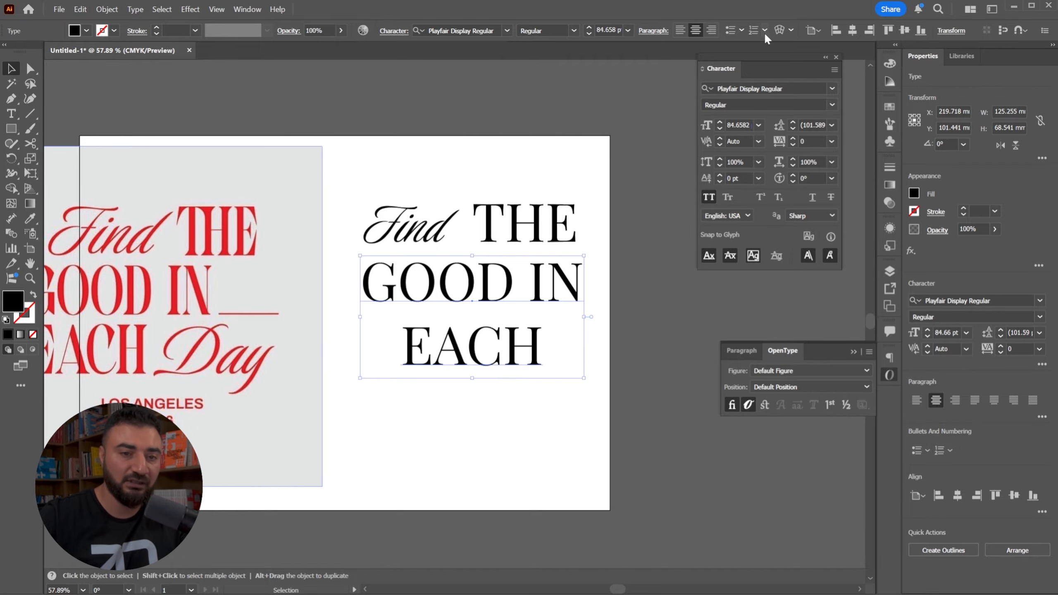
{"action": "left_click", "coordinate": [679, 30]}
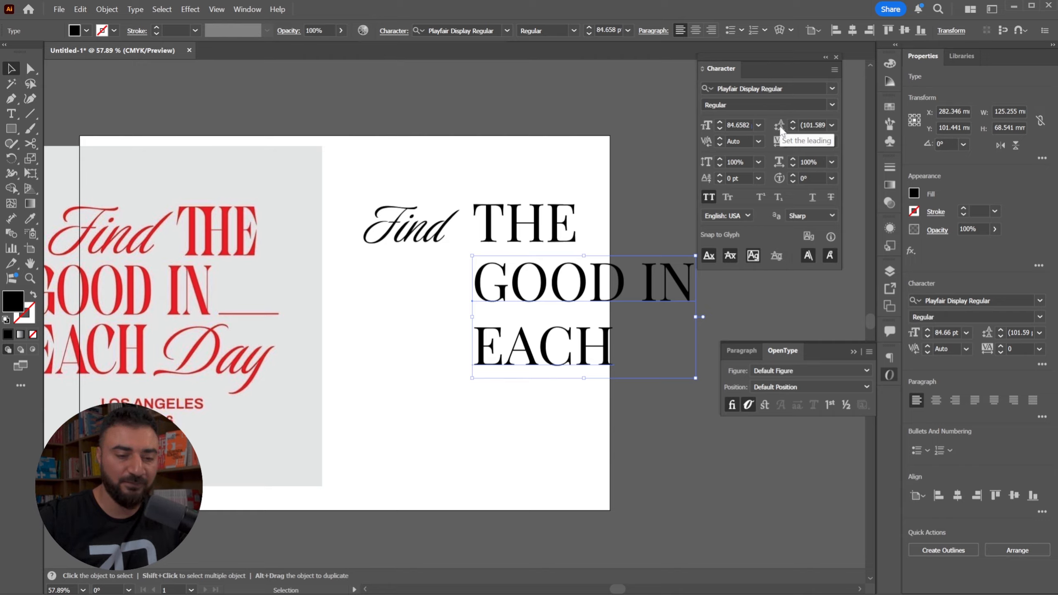
{"action": "left_click", "coordinate": [832, 126]}
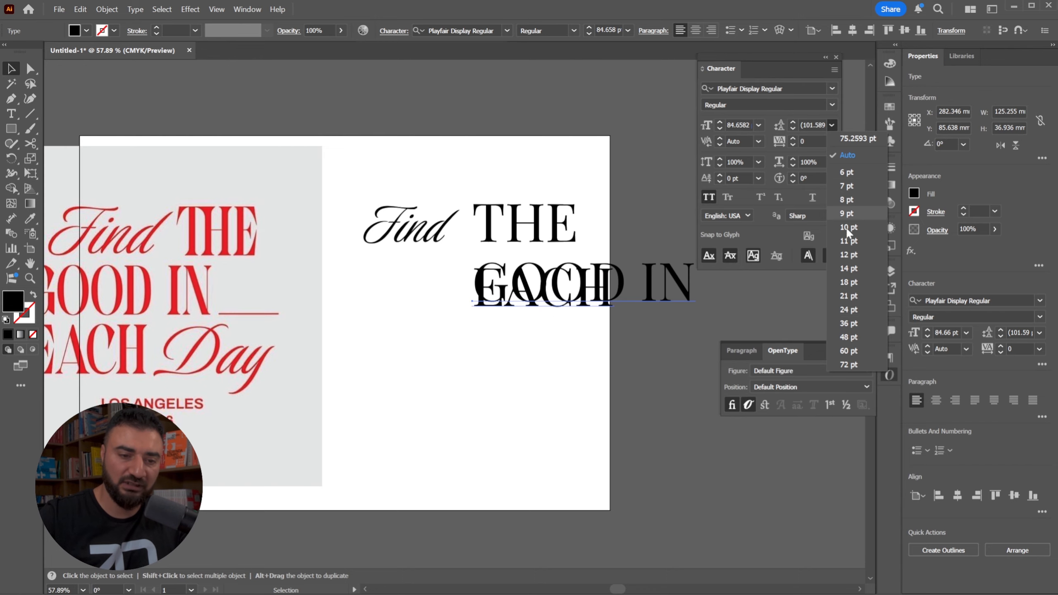
{"action": "left_click", "coordinate": [623, 322]}
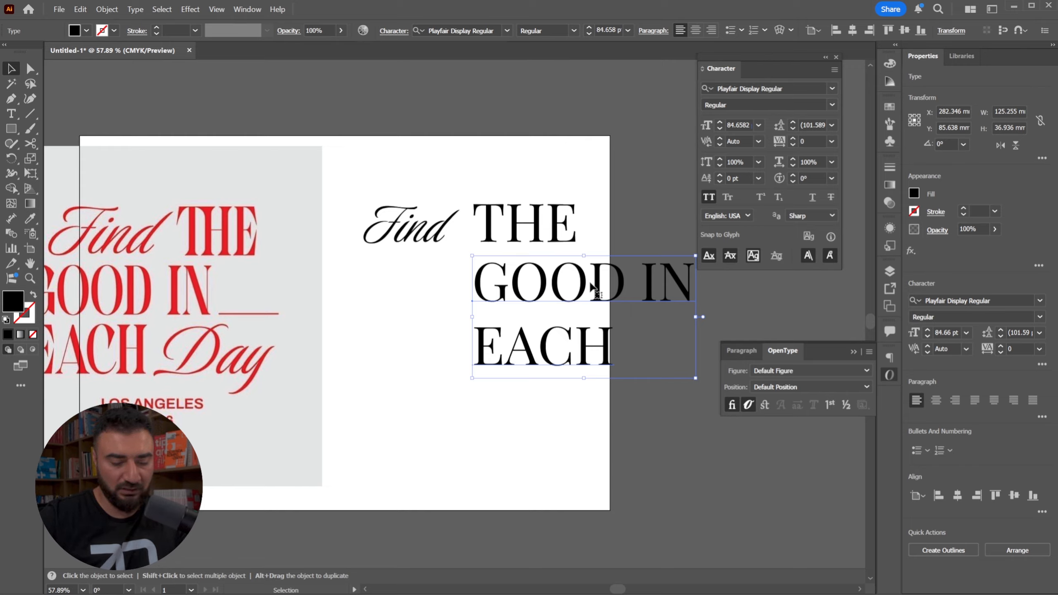
Tighten the leading of the two-line GOOD IN EACH text to about 75.59 pt
{"action": "key", "text": "alt+Up"}
{"action": "key", "text": "alt+Up"}
{"action": "key", "text": "alt+Up"}
{"action": "key", "text": "alt+Up"}
{"action": "key", "text": "alt+Up"}
{"action": "key", "text": "alt+Up"}
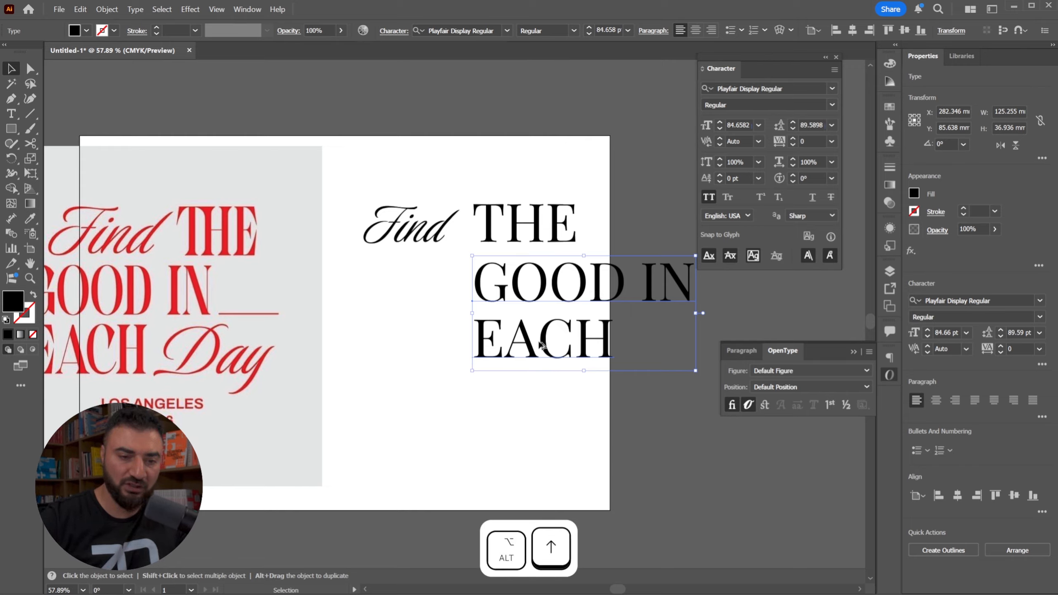
{"action": "key", "text": "alt+Up"}
{"action": "key", "text": "alt+Up"}
{"action": "key", "text": "alt+Up"}
{"action": "key", "text": "alt+Up"}
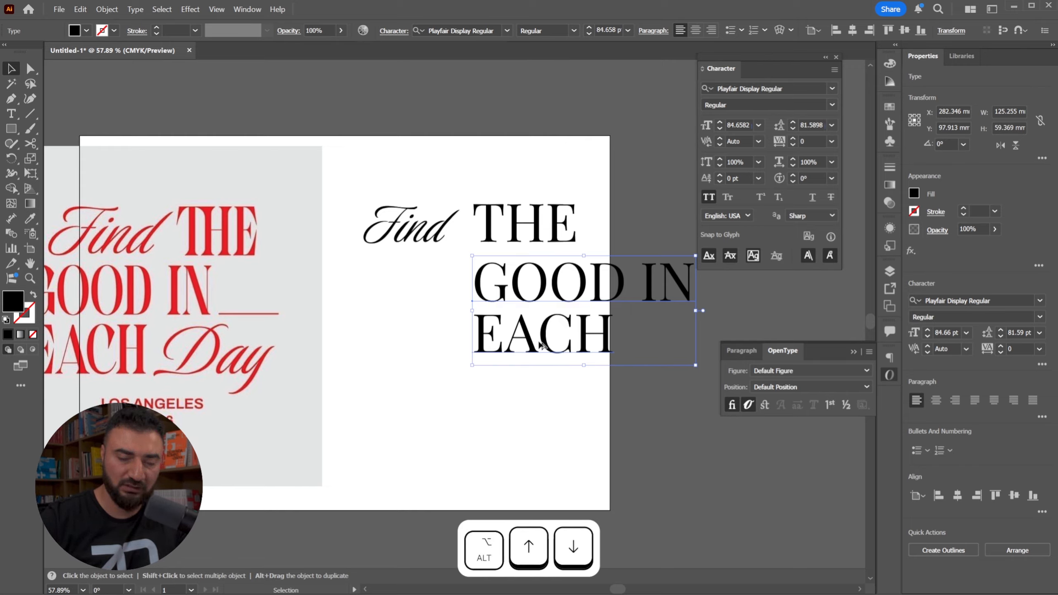
{"action": "key", "text": "alt+Up"}
{"action": "key", "text": "alt+Up"}
{"action": "key", "text": "alt+Up"}
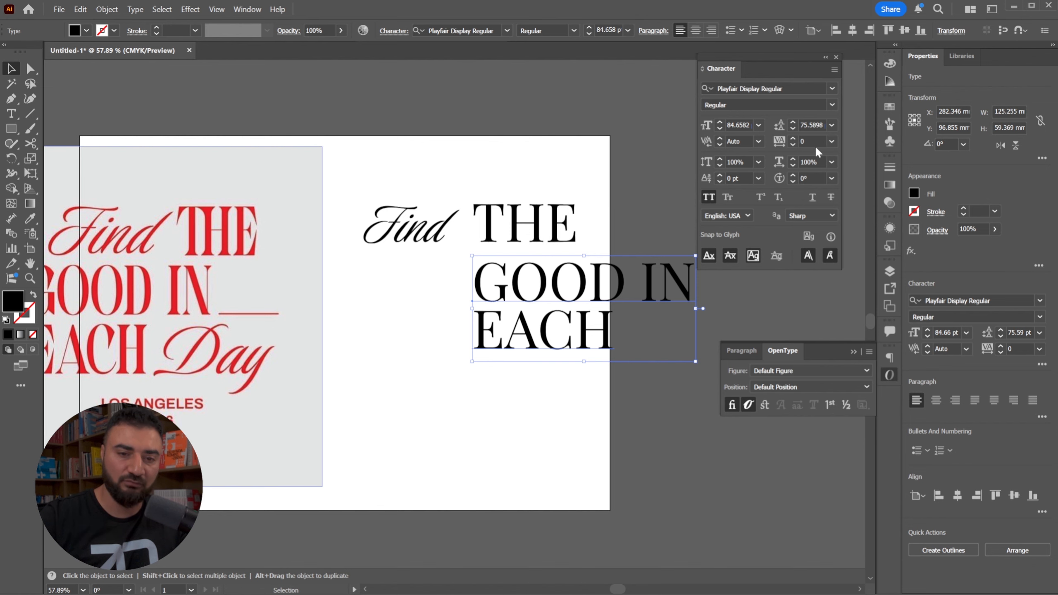
Tighten the tracking of the two-line GOOD IN EACH text to -40
{"action": "left_click", "coordinate": [831, 142]}
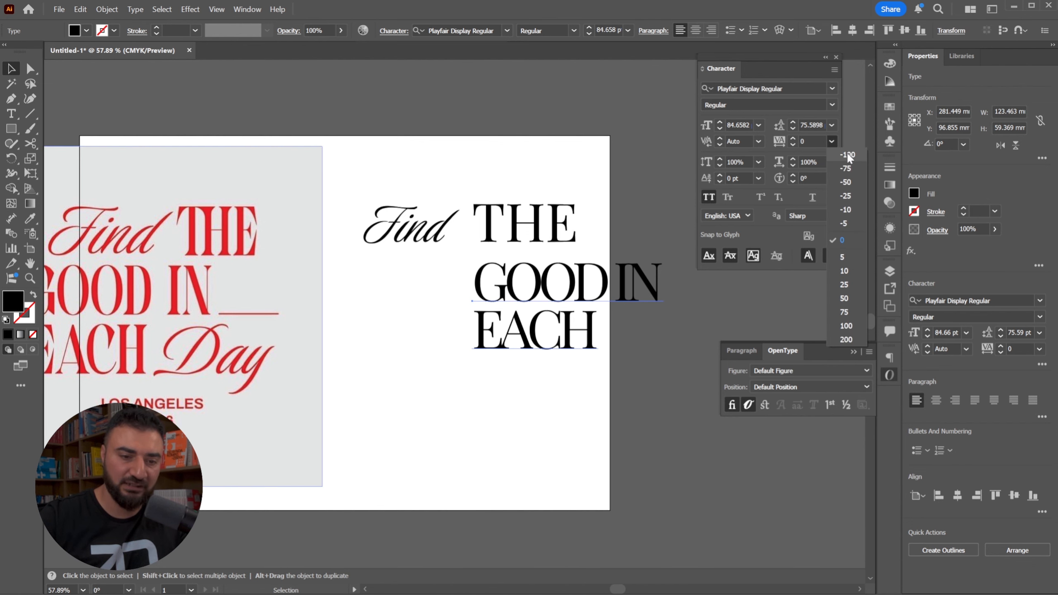
{"action": "key", "text": "alt+Left"}
{"action": "key", "text": "alt+Left"}
{"action": "key", "text": "alt+Left"}
{"action": "key", "text": "alt+Left"}
{"action": "key", "text": "alt+Left"}
{"action": "key", "text": "alt+Left"}
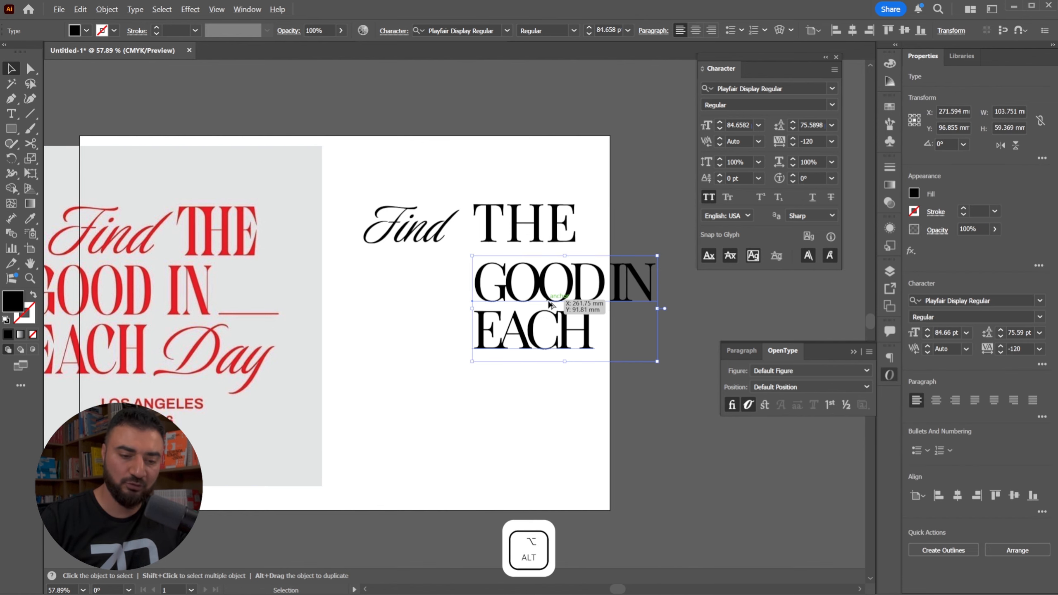
{"action": "key", "text": "alt+Right"}
{"action": "key", "text": "alt+Right"}
{"action": "key", "text": "alt+Right"}
{"action": "key", "text": "alt+Right"}
{"action": "key", "text": "alt+Right"}
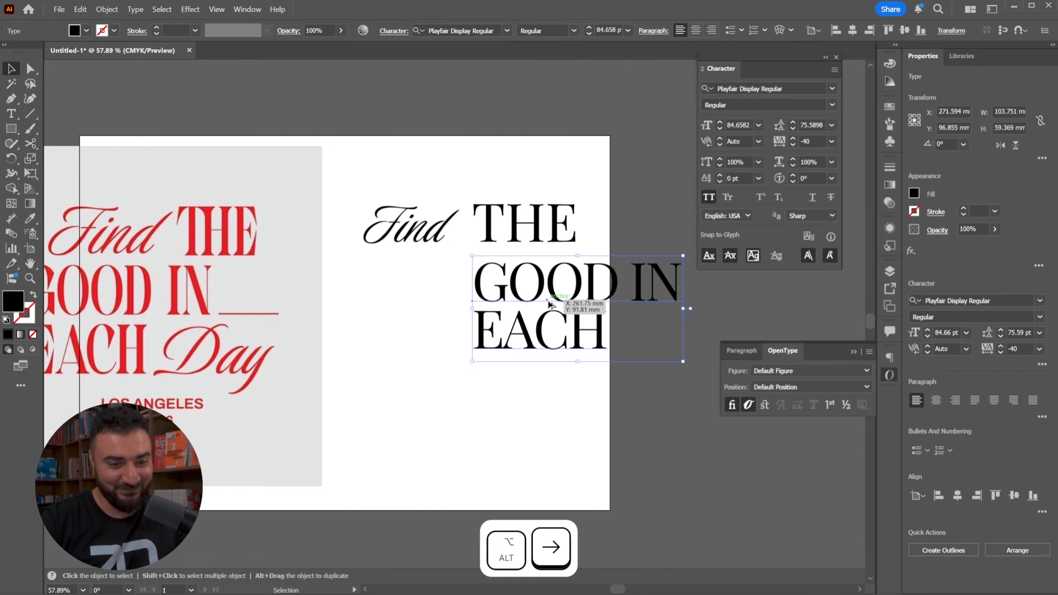
{"action": "key", "text": "alt+Left"}
{"action": "key", "text": "alt+Left"}
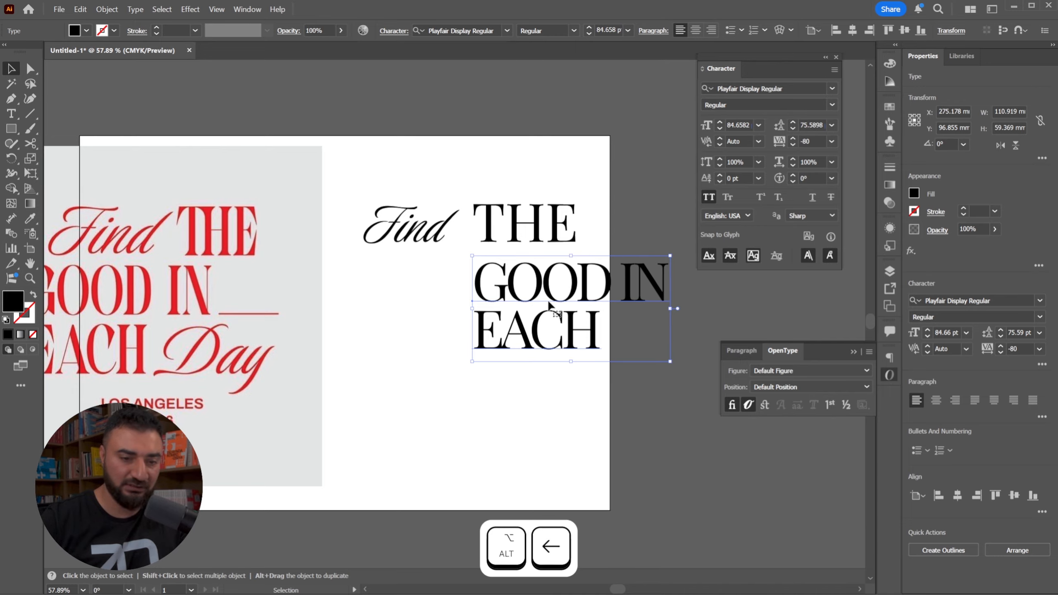
{"action": "key", "text": "alt+Right"}
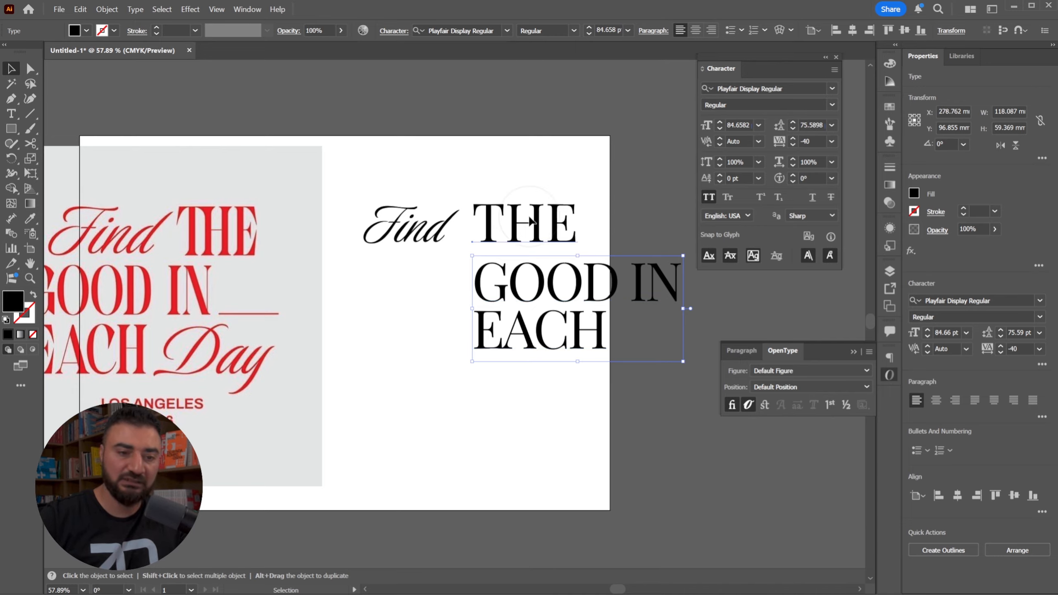
Copy the character formatting of GOOD IN EACH onto THE and move the two-line text to start directly beneath Find
{"action": "left_click", "coordinate": [518, 202]}
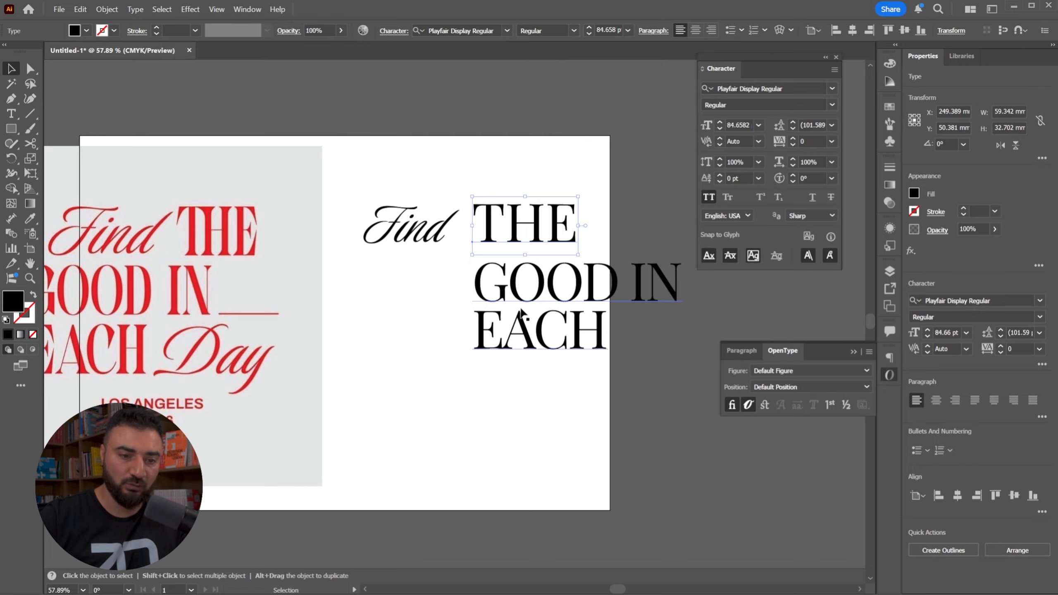
{"action": "left_click", "coordinate": [536, 270]}
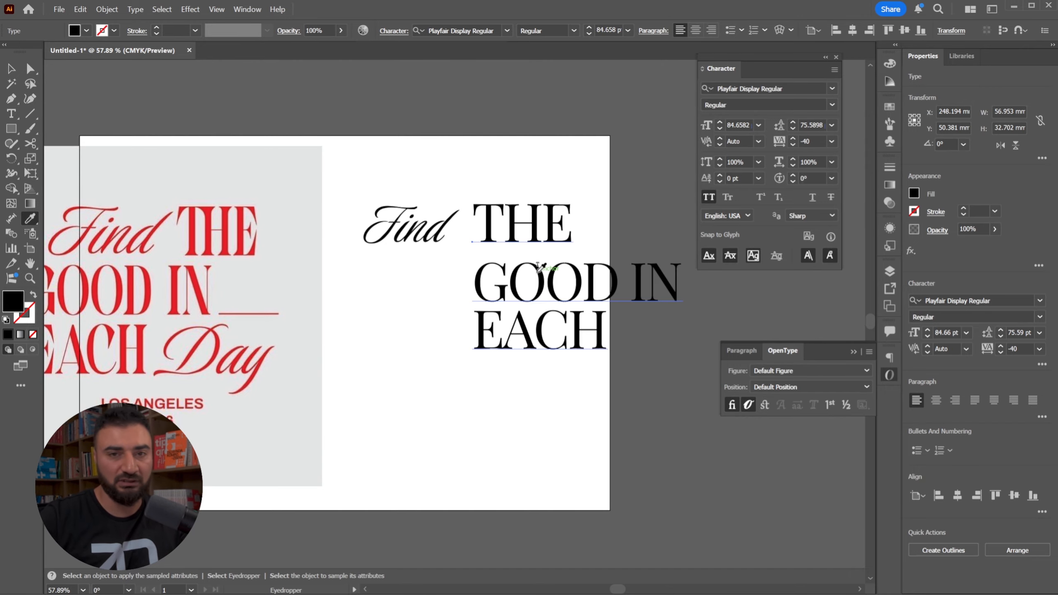
{"action": "left_click_drag", "start_coordinate": [559, 286], "coordinate": [446, 285]}
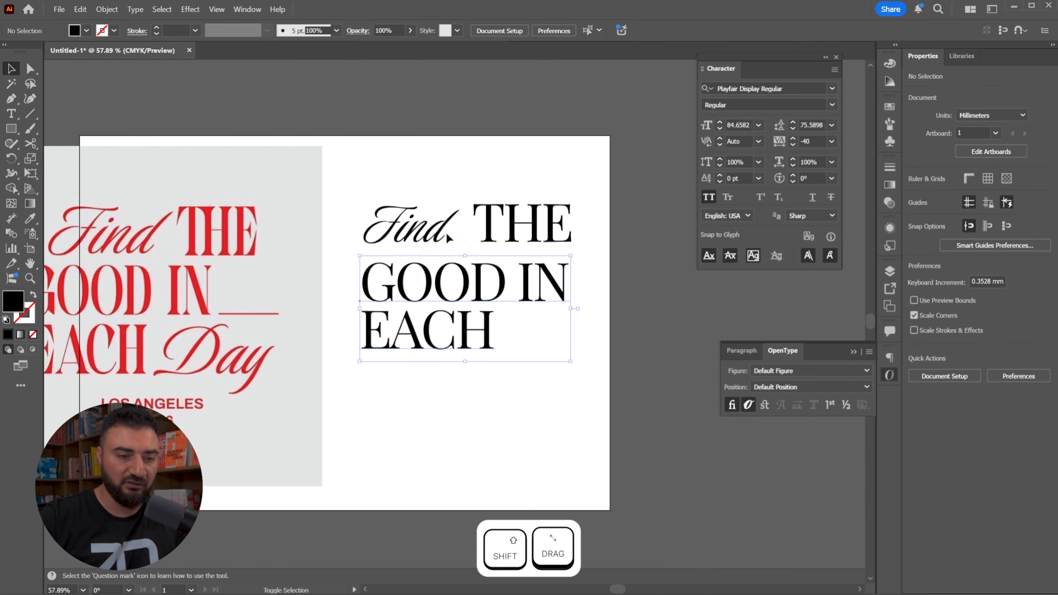
Enlarge the script word Find proportionally to about 113.93 pt, keeping it aligned with the serif lines
{"action": "left_click", "coordinate": [433, 234]}
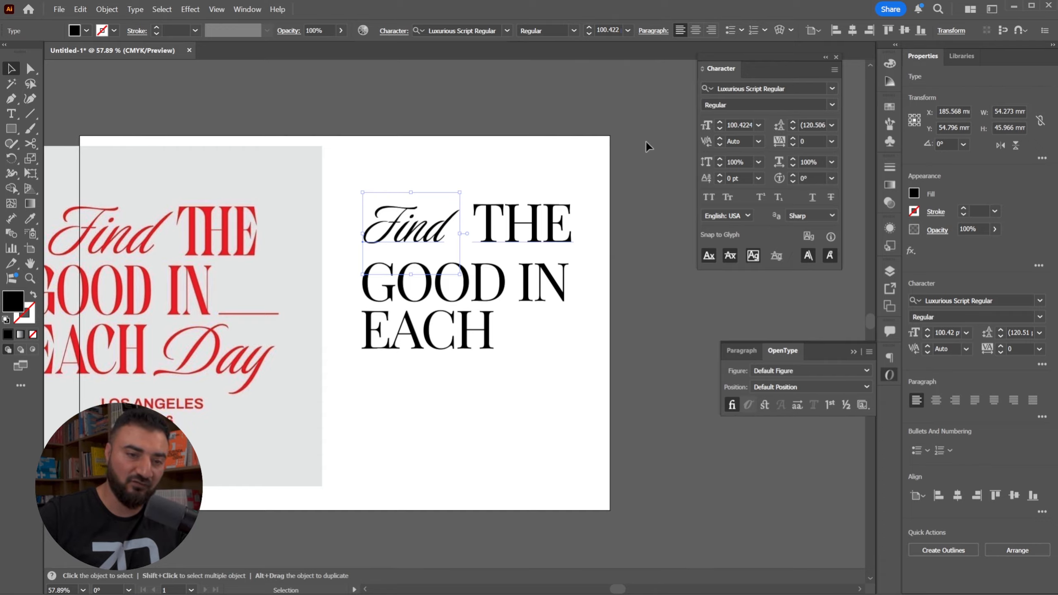
{"action": "double_click", "coordinate": [606, 29]}
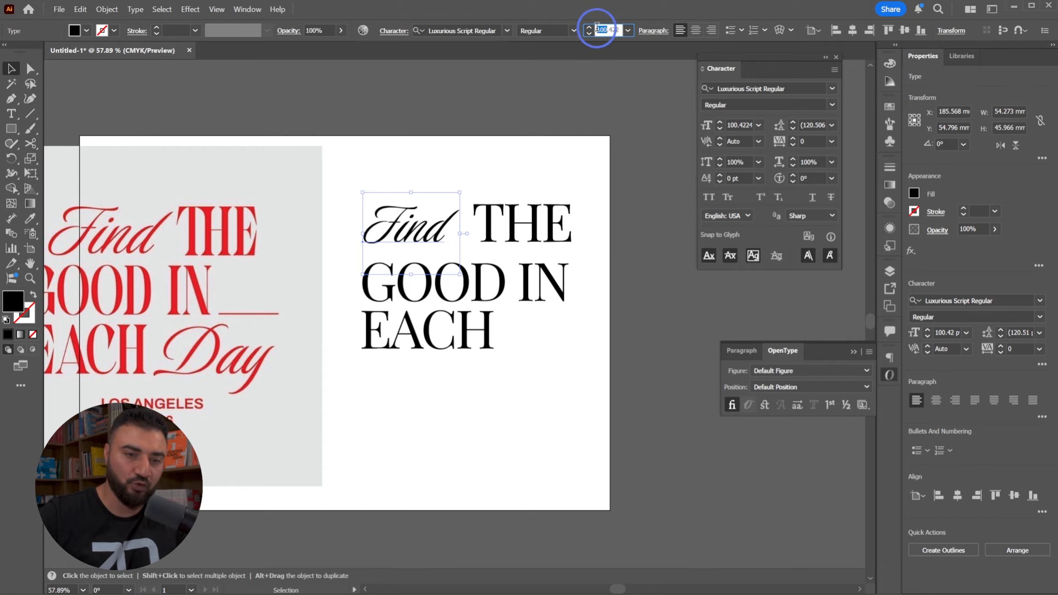
{"action": "left_click", "coordinate": [520, 220]}
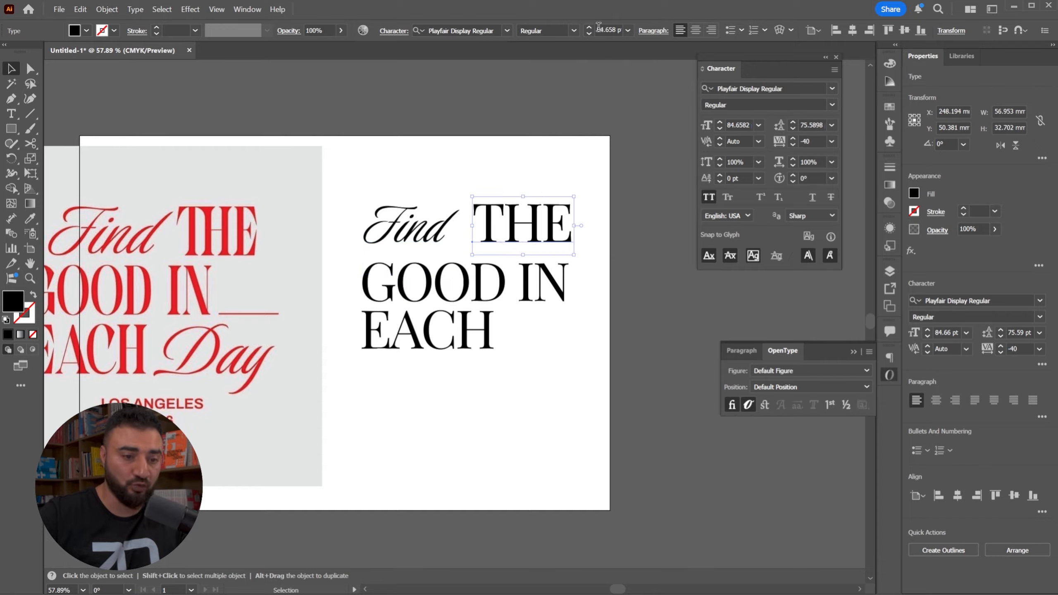
{"action": "left_click", "coordinate": [405, 228]}
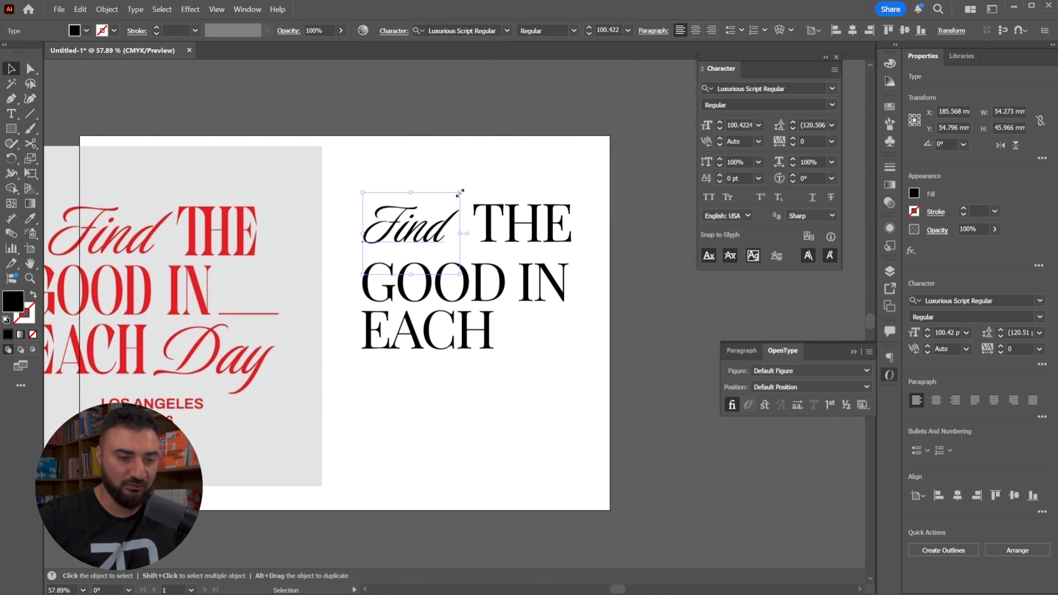
{"action": "left_click_drag", "start_coordinate": [460, 193], "coordinate": [468, 185]}
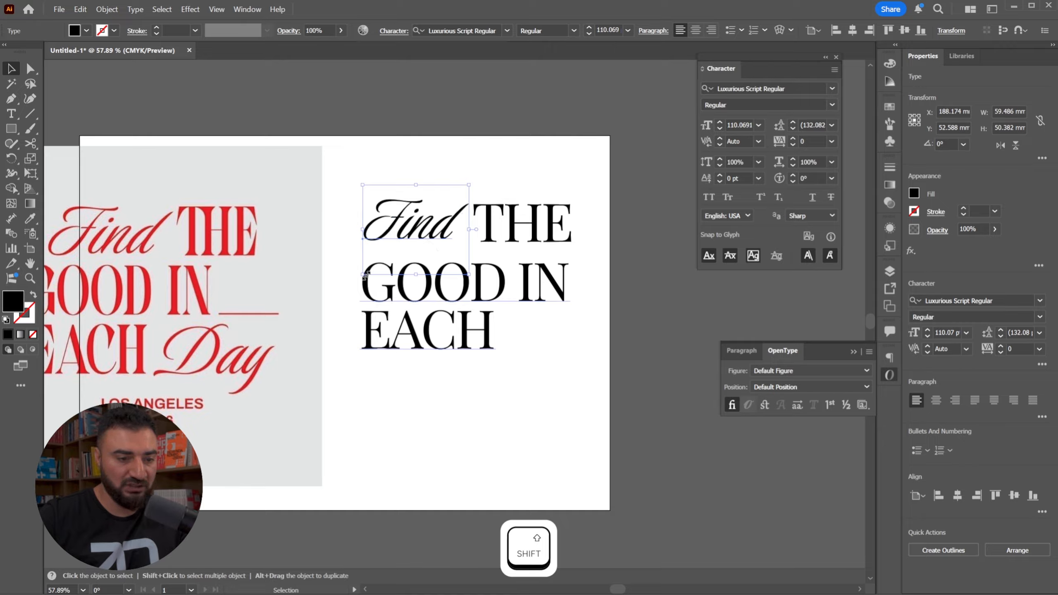
{"action": "left_click_drag", "start_coordinate": [364, 276], "coordinate": [361, 278]}
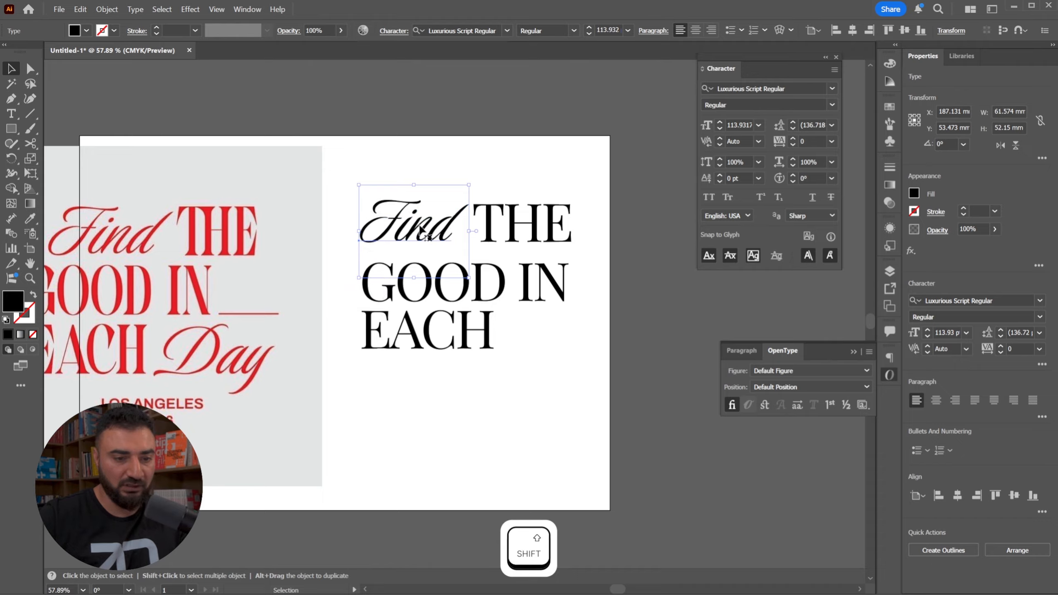
Duplicate Find beside EACH and replace the copy's text with "Day"
{"action": "left_click_drag", "start_coordinate": [422, 232], "coordinate": [560, 346]}
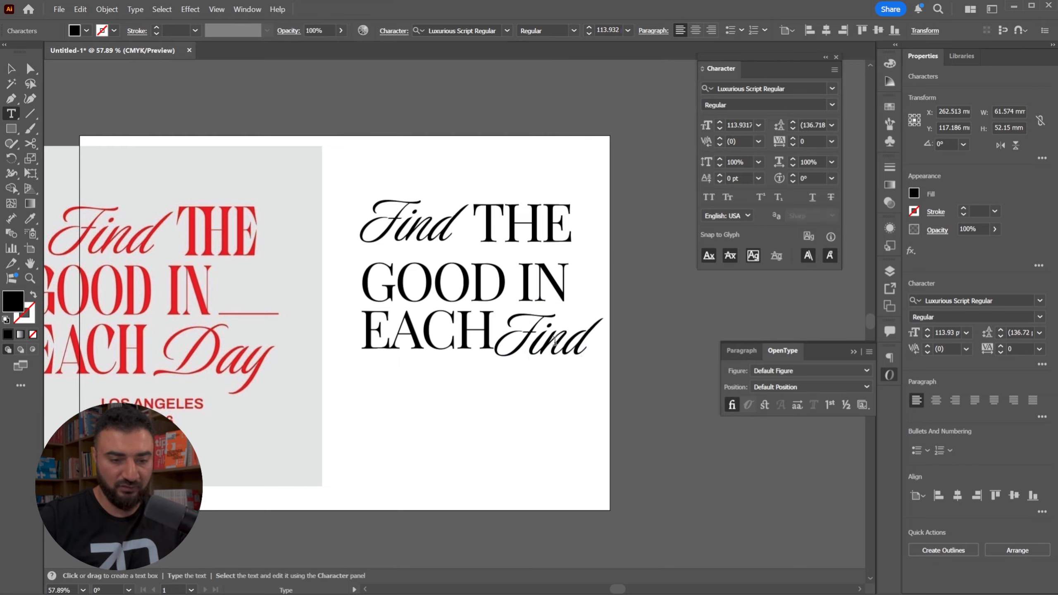
{"action": "double_click", "coordinate": [555, 341]}
{"action": "double_click", "coordinate": [553, 341]}
{"action": "type", "text": "Day"}
{"action": "key", "text": "Escape"}
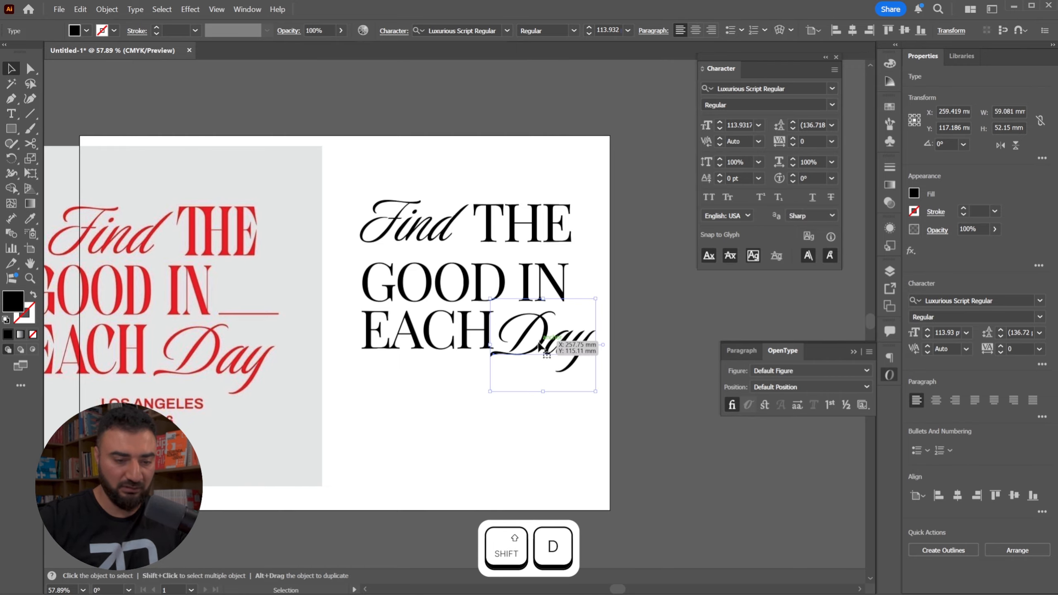
Move GOOD IN EACH up about 6.5 mm to close the gap under the first line and reposition Day next to EACH
{"action": "left_click", "coordinate": [486, 313]}
{"action": "key", "text": "alt+Up"}
{"action": "key", "text": "alt+Up"}
{"action": "key", "text": "alt+Up"}
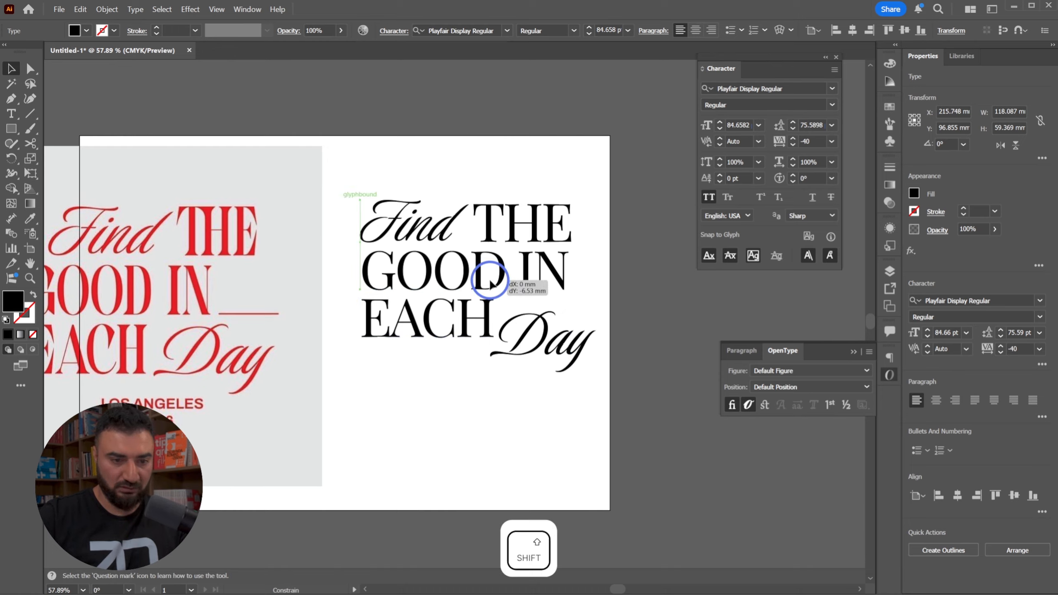
{"action": "left_click", "coordinate": [540, 343], "text": "shift"}
{"action": "left_click_drag", "start_coordinate": [540, 344], "coordinate": [565, 329]}
{"action": "left_click", "coordinate": [540, 385]}
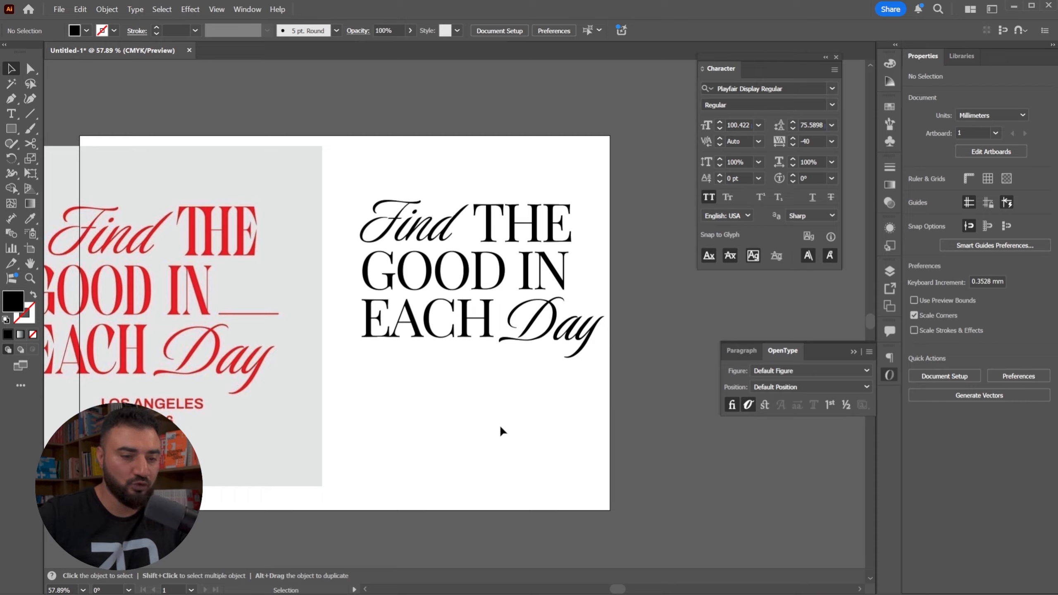
Add a text object below the heading reading "LOS ANGELES" and "90046" on two lines
{"action": "key", "text": "t"}
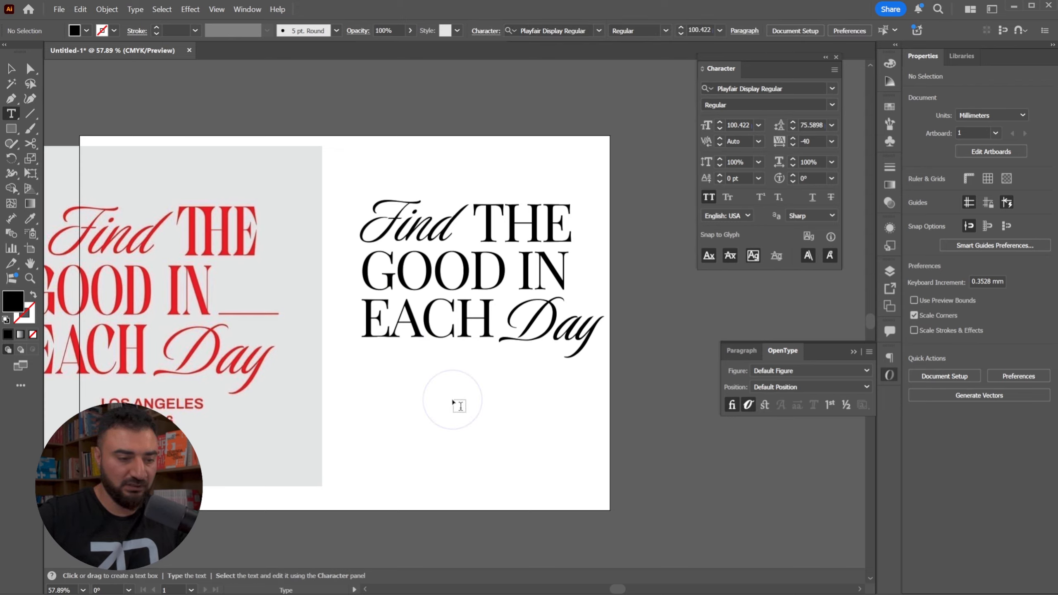
{"action": "left_click", "coordinate": [454, 401]}
{"action": "type", "text": "LOS ANGE"}
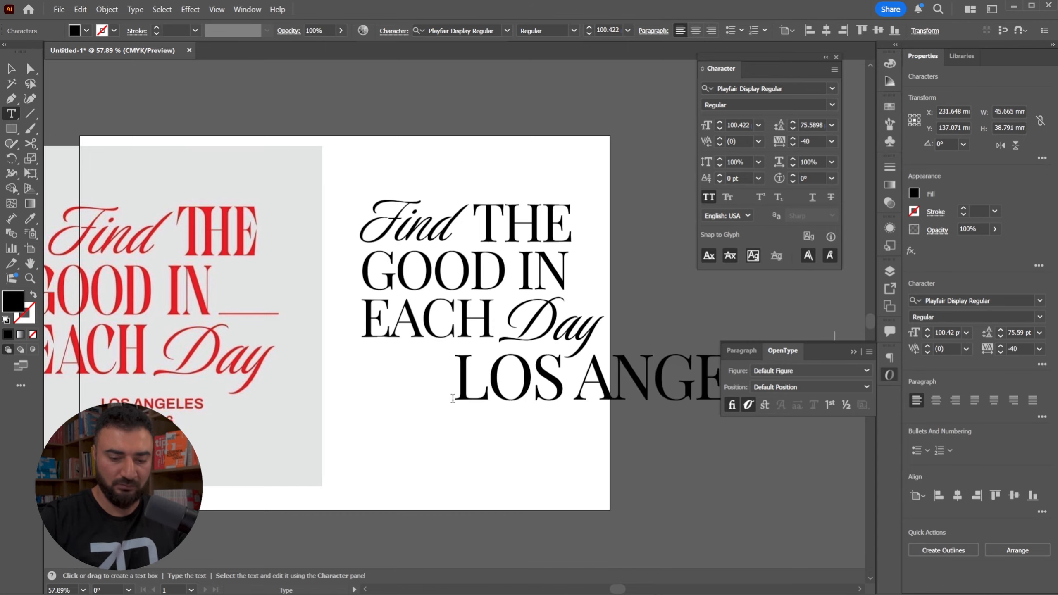
{"action": "key", "text": "Return"}
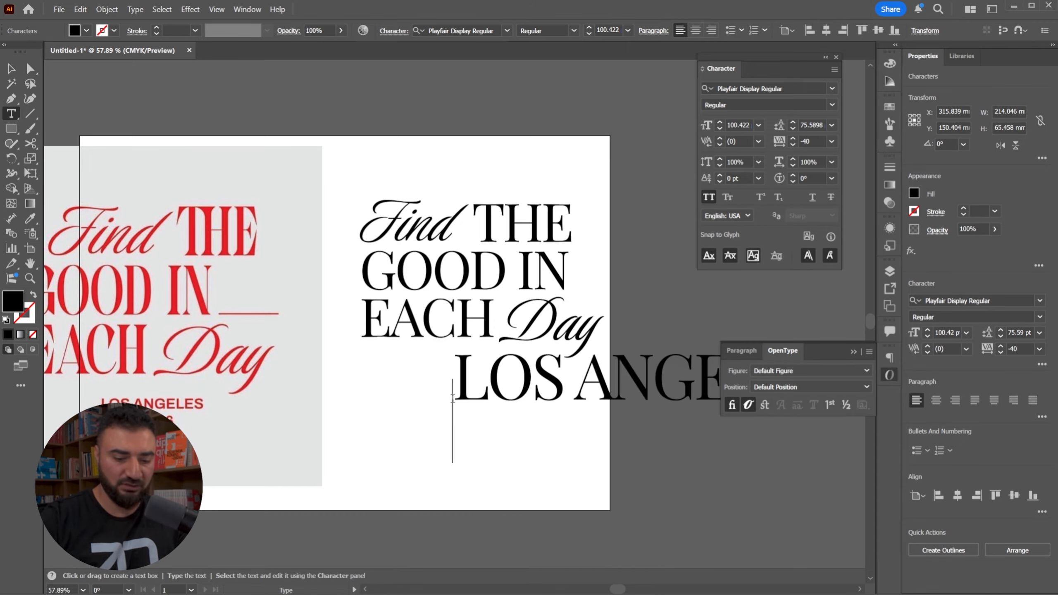
{"action": "type", "text": "90046"}
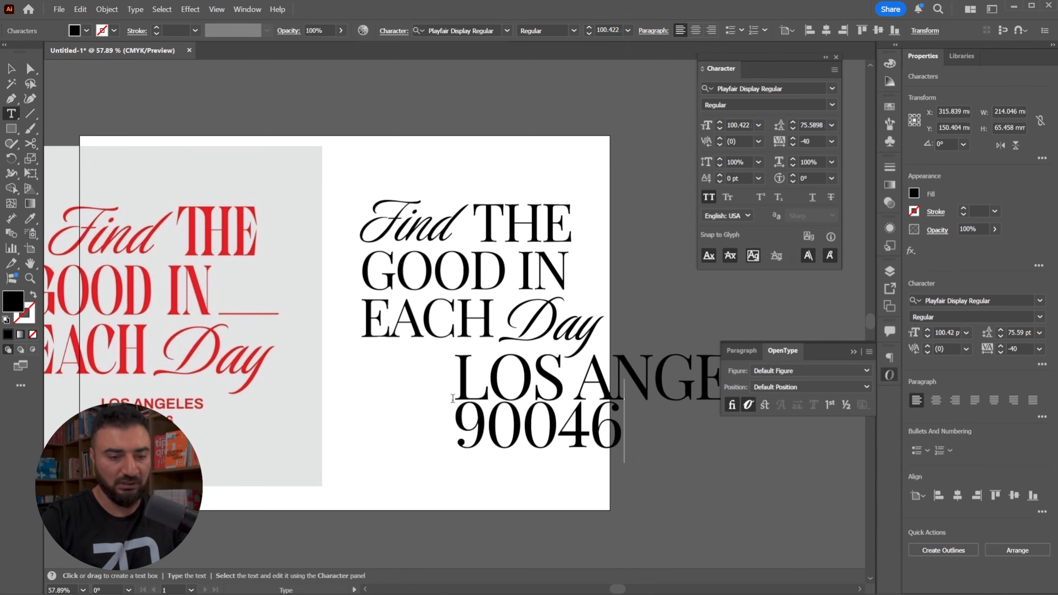
{"action": "key", "text": "Escape"}
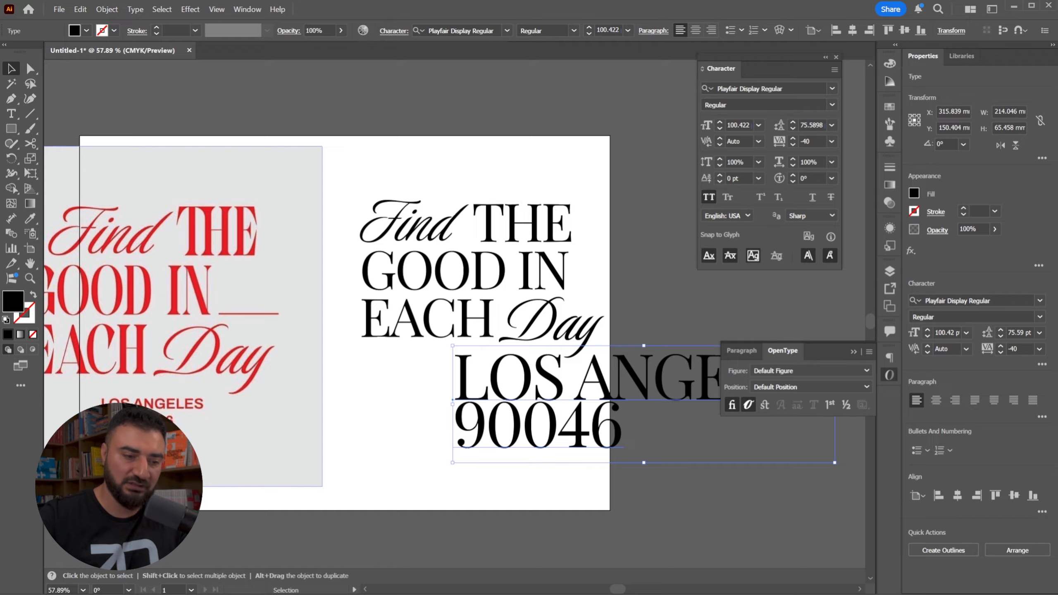
Centre-align the LOS ANGELES 90046 text and loosen its leading to about 83.59 pt
{"action": "left_click", "coordinate": [696, 30]}
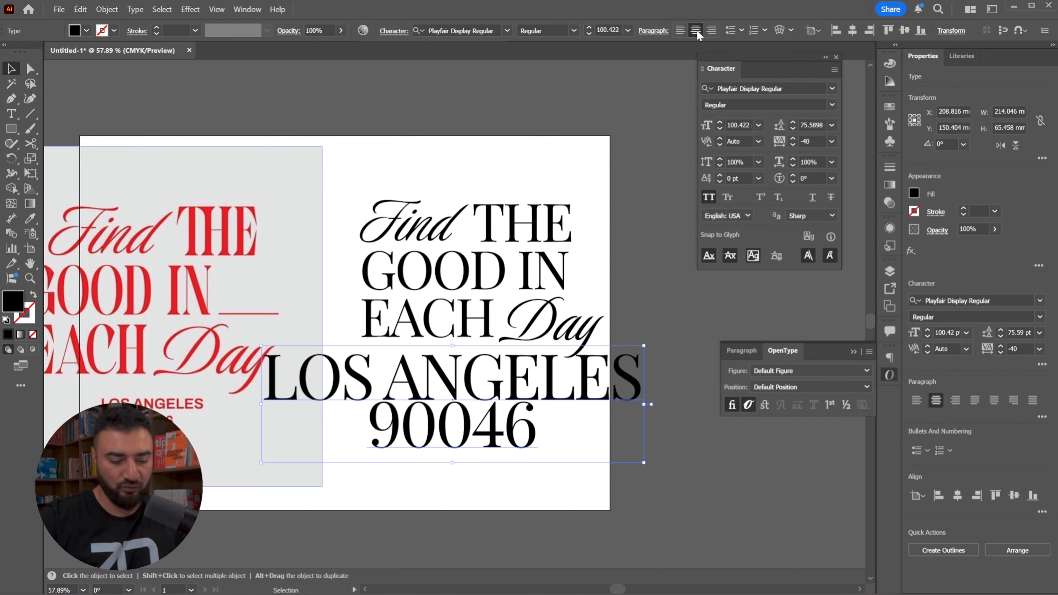
{"action": "key", "text": "alt+Down"}
{"action": "key", "text": "alt+Down"}
{"action": "key", "text": "alt+Down"}
{"action": "key", "text": "alt+Down"}
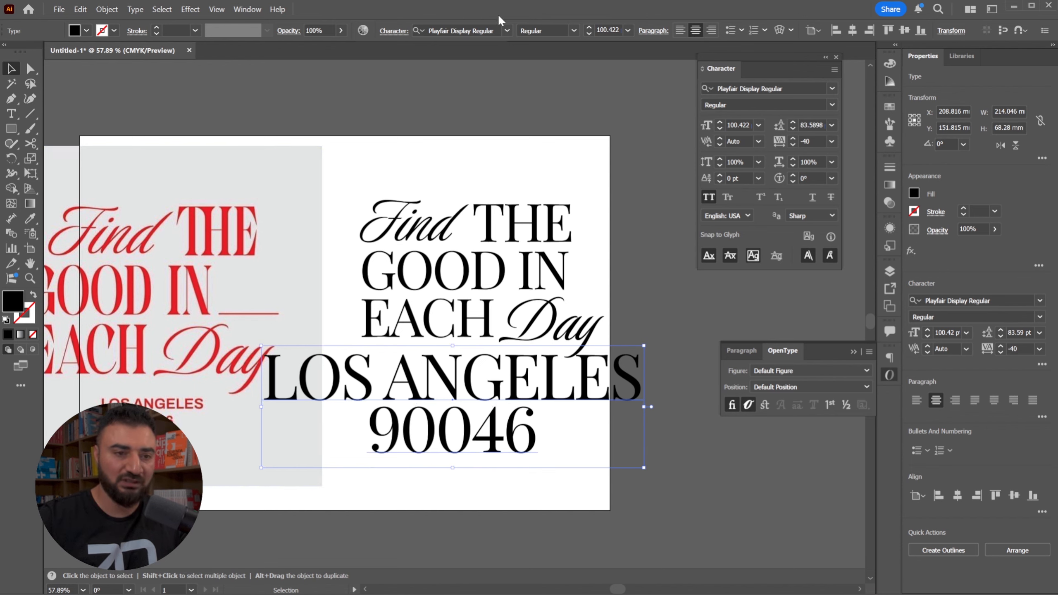
Set the LOS ANGELES 90046 text in Helvetica Neue and scale it down to about 35.75 pt with 37.76 pt leading
{"action": "left_click", "coordinate": [507, 30]}
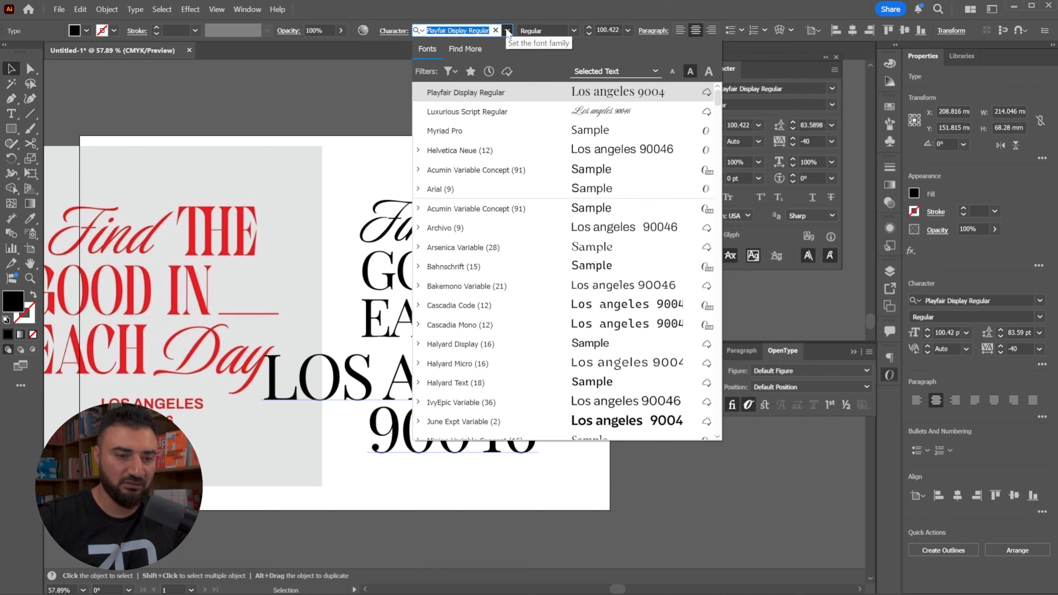
{"action": "left_click", "coordinate": [478, 151]}
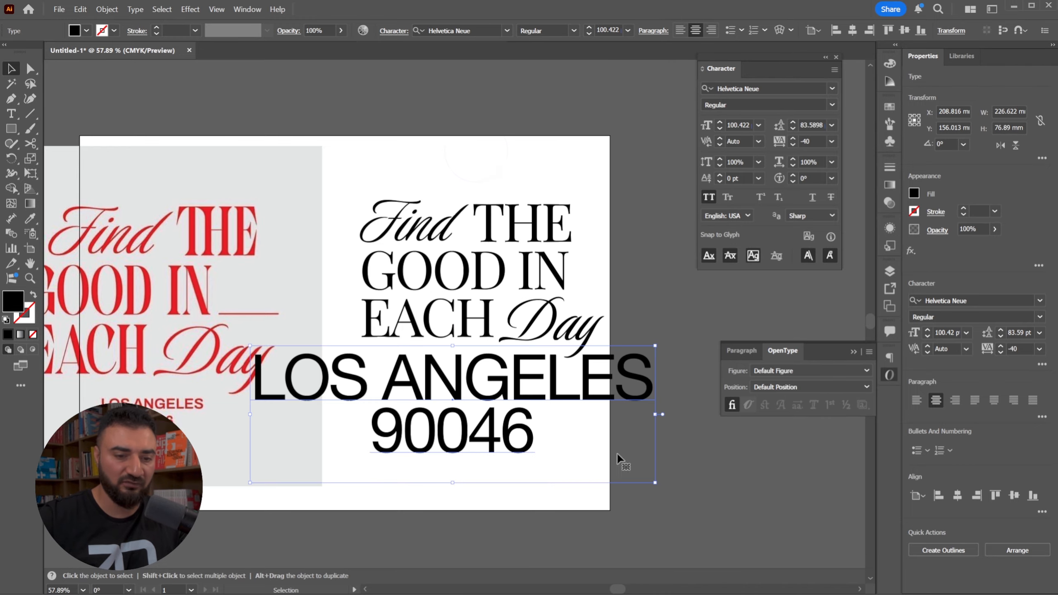
{"action": "left_click_drag", "start_coordinate": [653, 347], "coordinate": [558, 390]}
{"action": "key", "text": "alt+Down"}
{"action": "key", "text": "alt+Down"}
{"action": "key", "text": "alt+Down"}
{"action": "key", "text": "alt+Down"}
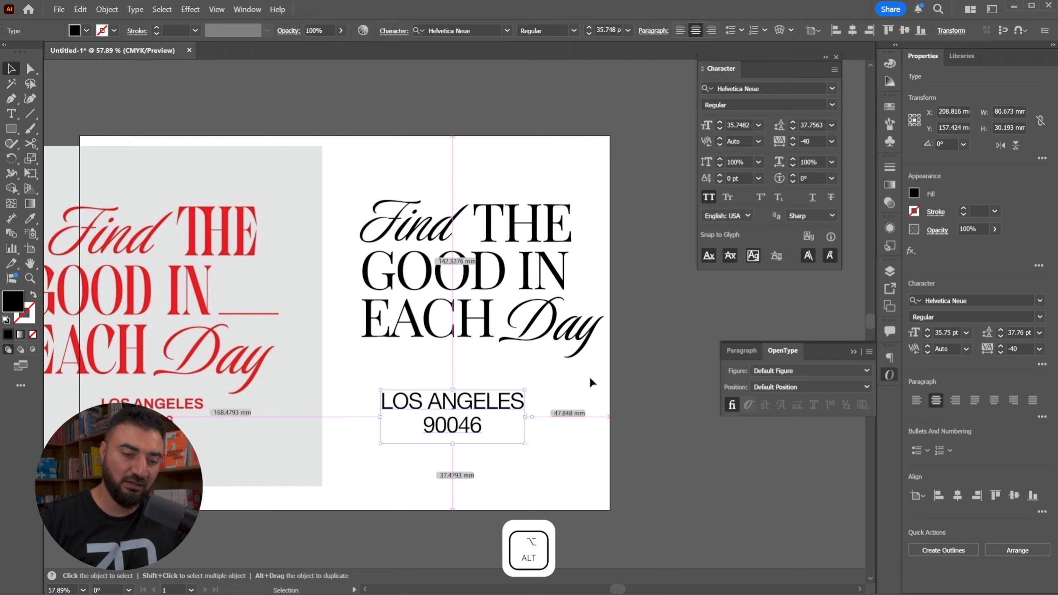
Widen the LOS ANGELES 90046 tracking to 20, shrink it to about 25.75 pt and place it centred beneath the heading
{"action": "key", "text": "alt+Right"}
{"action": "key", "text": "alt+Right"}
{"action": "key", "text": "alt+Right"}
{"action": "key", "text": "alt+Right"}
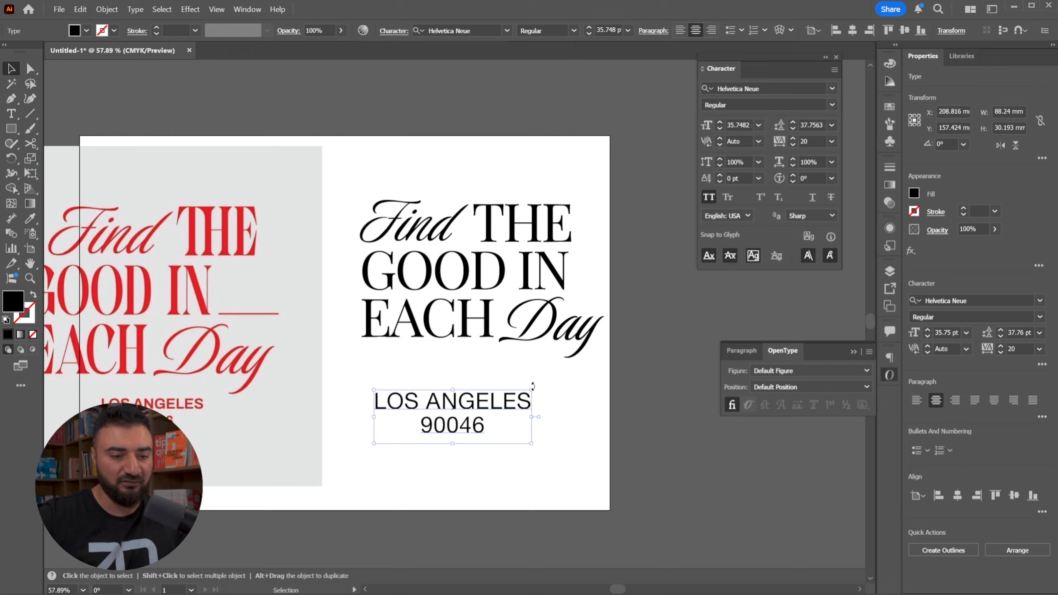
{"action": "left_click_drag", "start_coordinate": [532, 390], "coordinate": [494, 378]}
{"action": "left_click", "coordinate": [540, 429]}
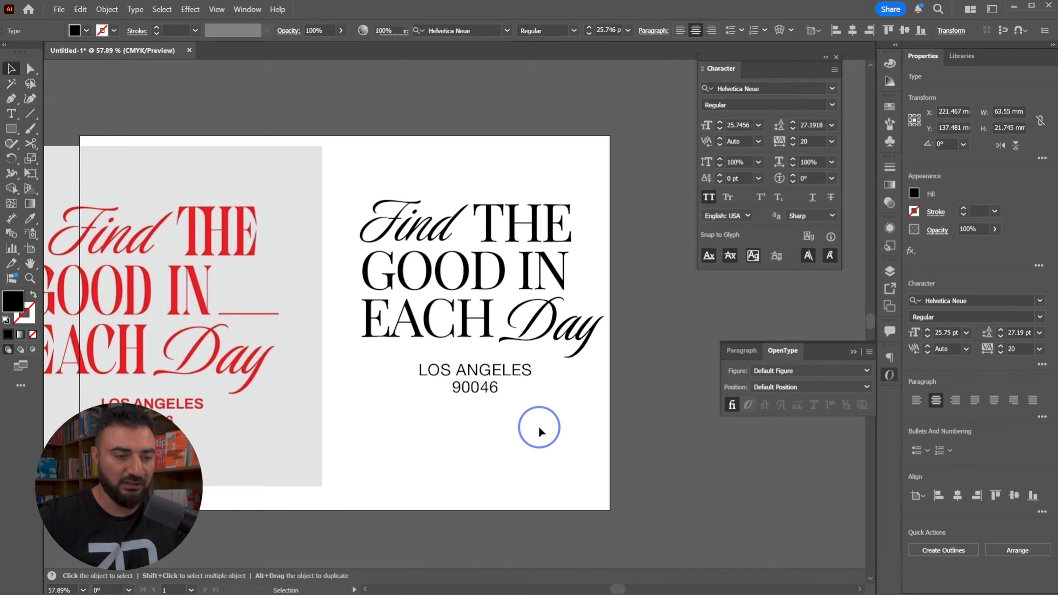
Delete the red reference poster image and move the whole text composition to the middle of the artboard
{"action": "left_click", "coordinate": [164, 271]}
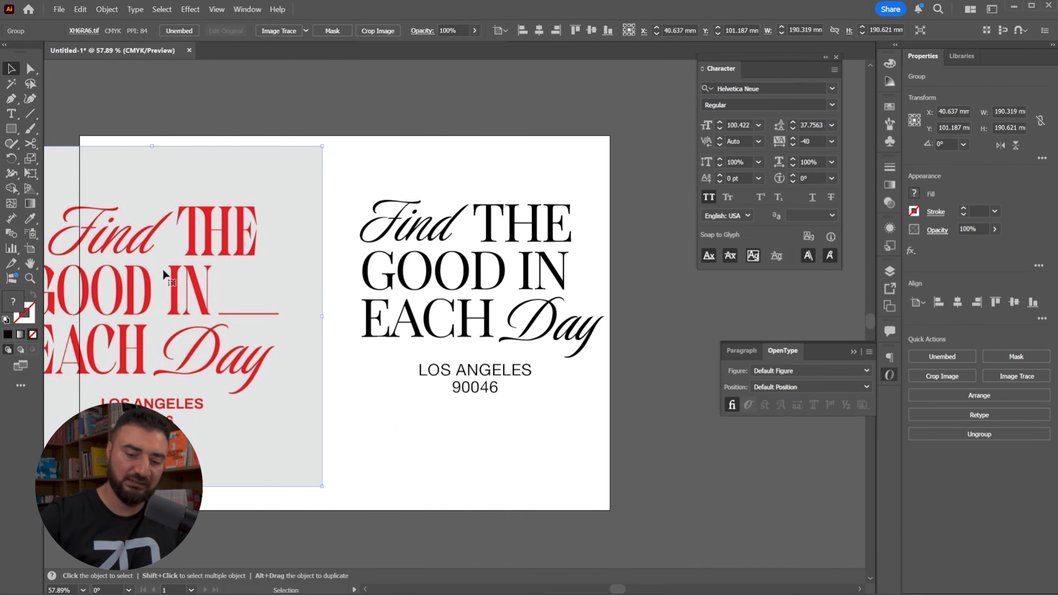
{"action": "key", "text": "Delete"}
{"action": "left_click", "coordinate": [485, 378]}
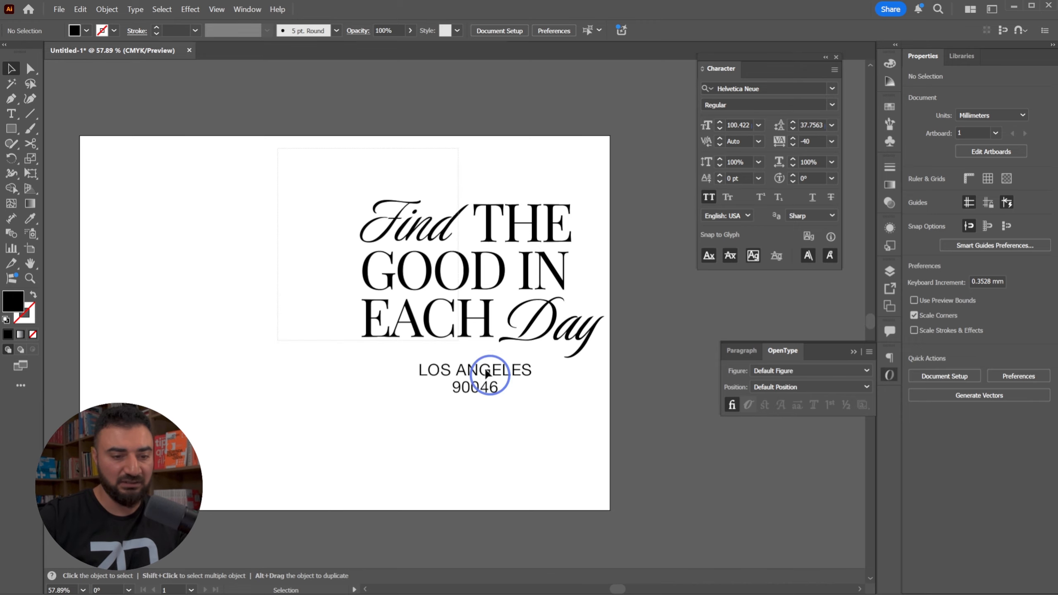
{"action": "left_click_drag", "start_coordinate": [475, 263], "coordinate": [358, 292]}
{"action": "left_click", "coordinate": [538, 369]}
{"action": "left_click_drag", "start_coordinate": [527, 411], "coordinate": [574, 346]}
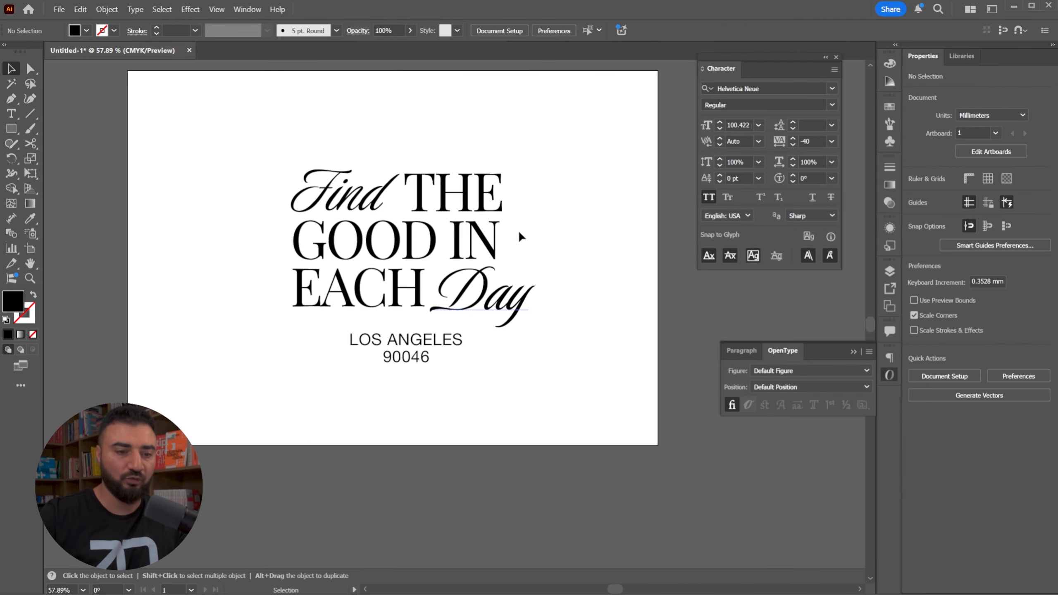
Compare the bounds of the two text blocks and nudge LOS ANGELES 90046 about 1.4 mm left to centre it beneath the heading
{"action": "left_click_drag", "start_coordinate": [608, 107], "coordinate": [231, 302]}
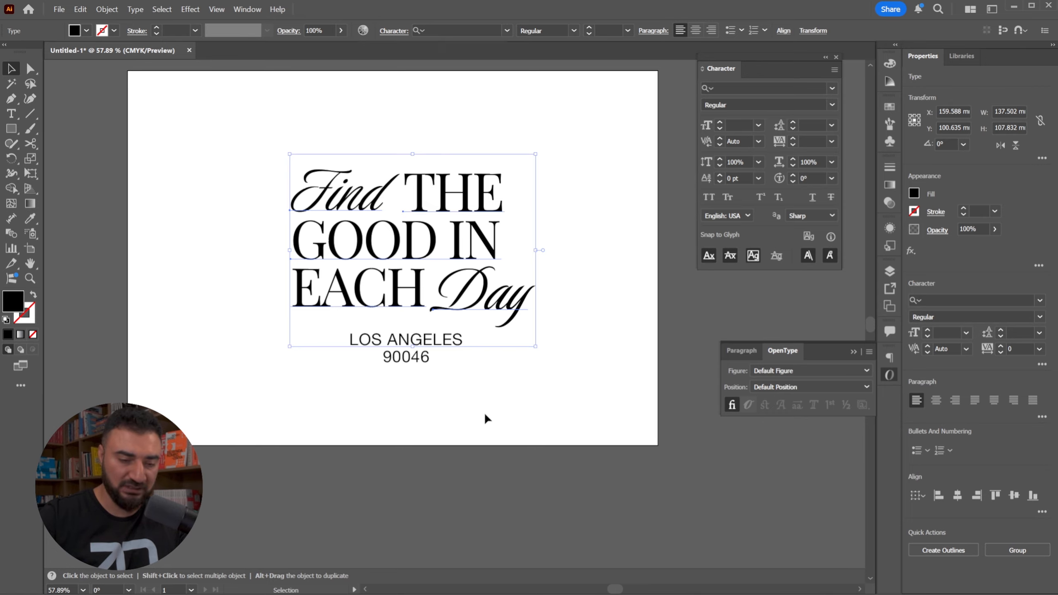
{"action": "left_click", "coordinate": [415, 365]}
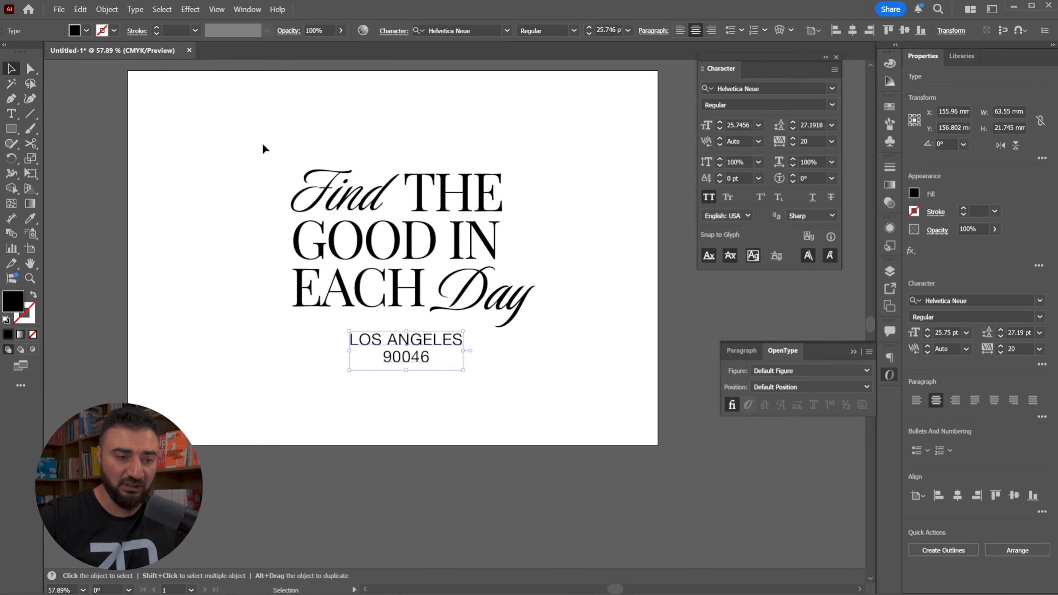
{"action": "left_click", "coordinate": [538, 276], "text": "shift"}
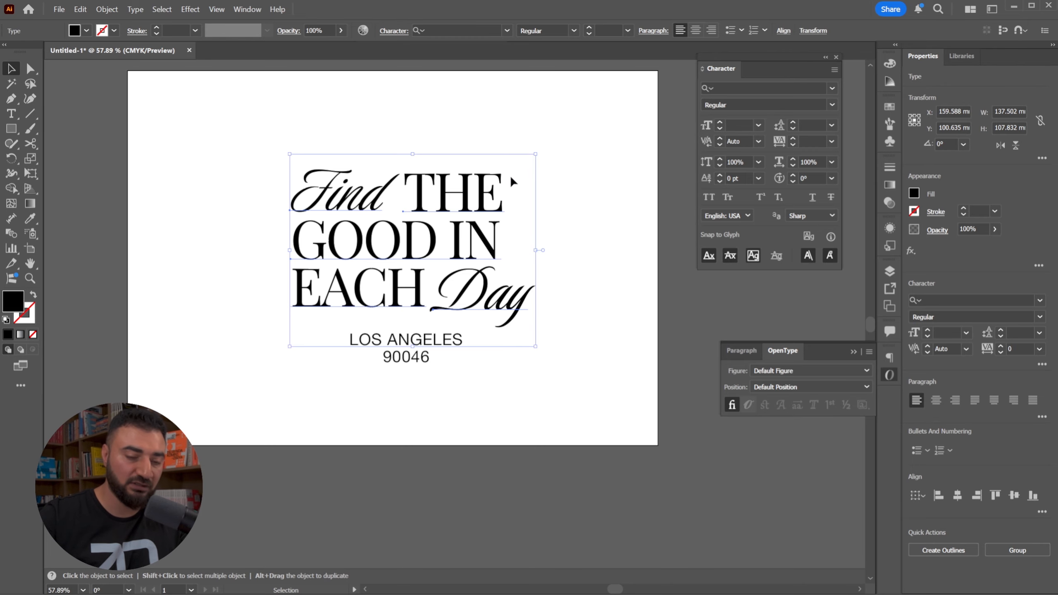
{"action": "left_click", "coordinate": [593, 249]}
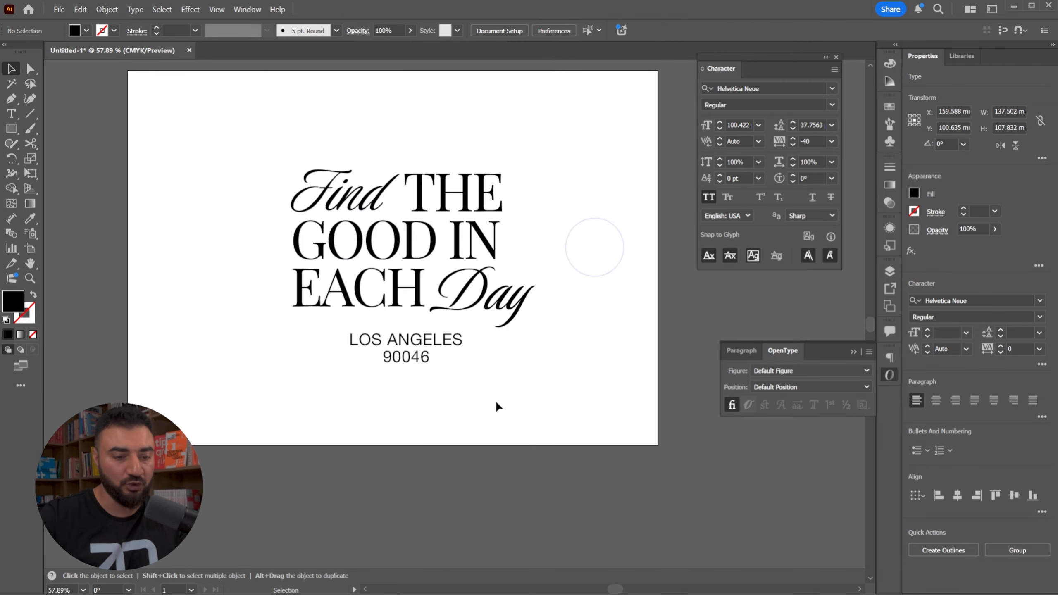
{"action": "left_click", "coordinate": [417, 355]}
{"action": "key", "text": "Left"}
{"action": "key", "text": "Left"}
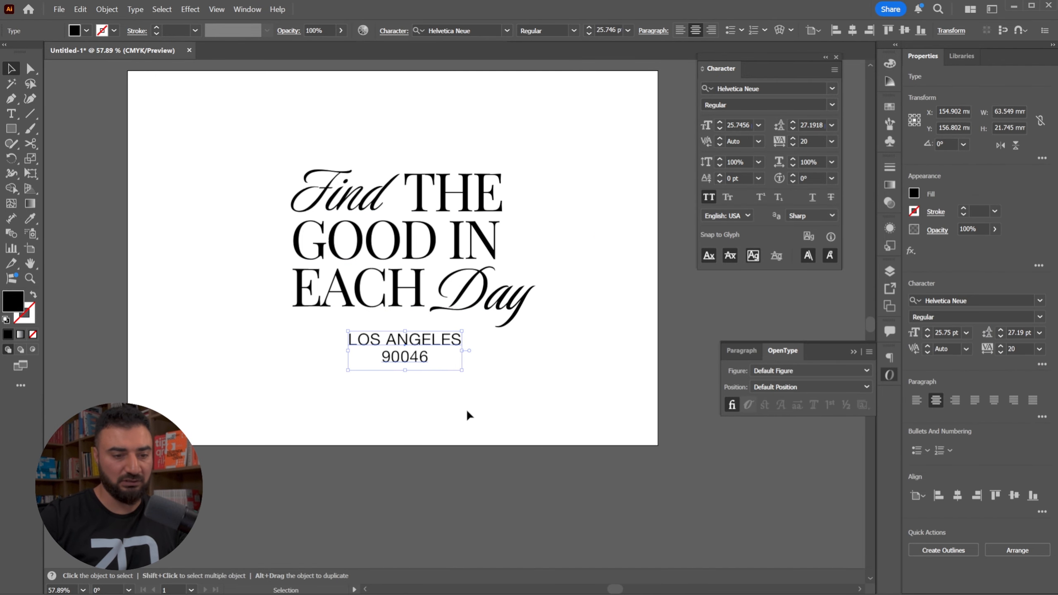
{"action": "left_click", "coordinate": [606, 419]}
Examine the whole text composition at a much reduced size and again enlarged to judge its balance and legibility
{"action": "key", "text": "z"}
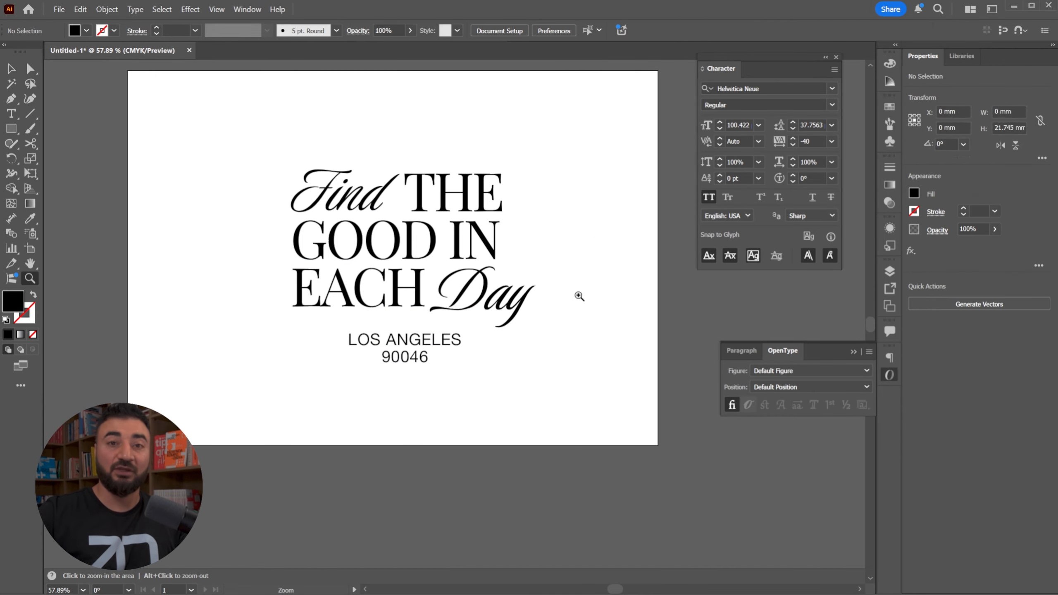
{"action": "left_click", "coordinate": [552, 269], "text": "alt"}
{"action": "left_click_drag", "start_coordinate": [553, 268], "coordinate": [433, 278]}
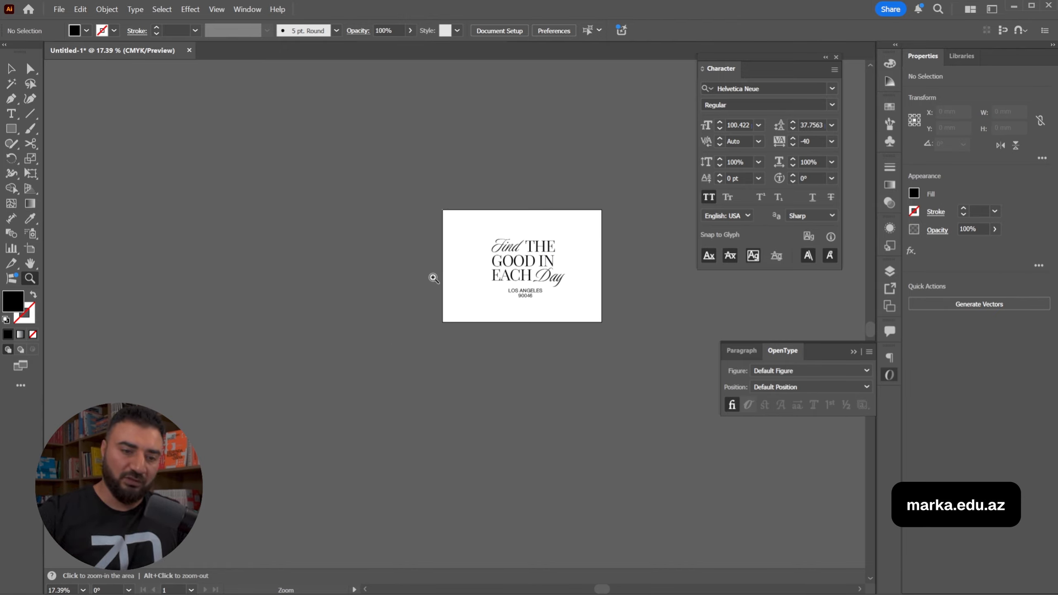
{"action": "key", "text": "v"}
{"action": "left_click", "coordinate": [541, 293]}
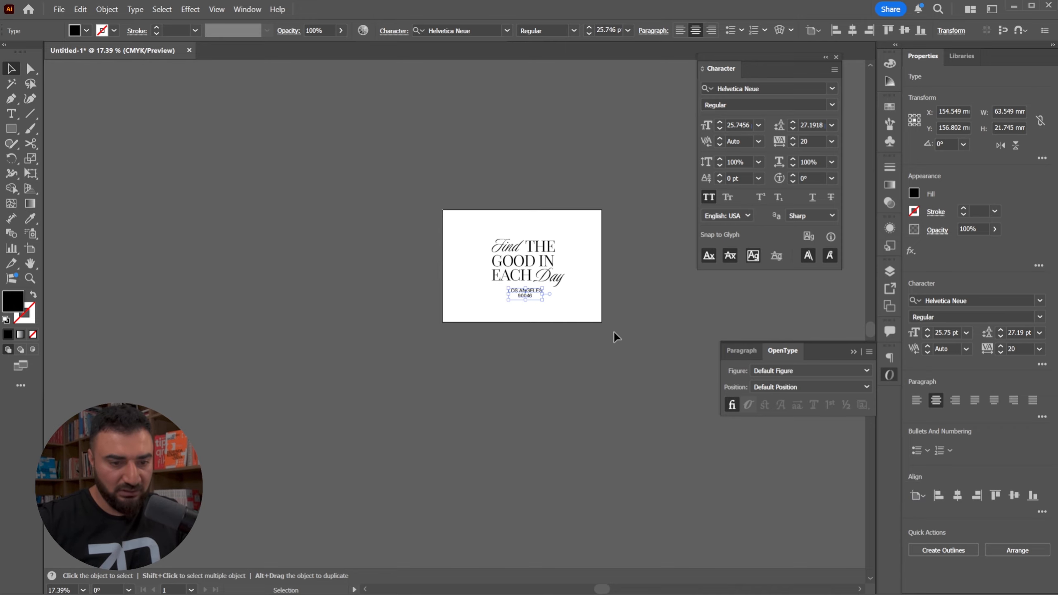
{"action": "left_click", "coordinate": [592, 304]}
{"action": "key", "text": "z"}
{"action": "left_click", "coordinate": [574, 287]}
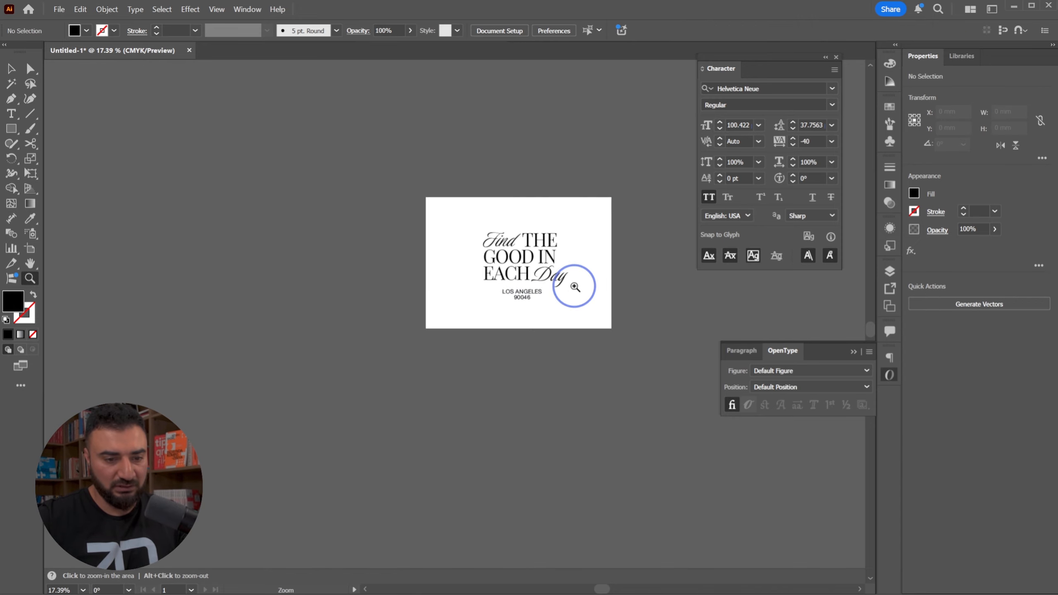
{"action": "left_click_drag", "start_coordinate": [575, 287], "coordinate": [499, 257]}
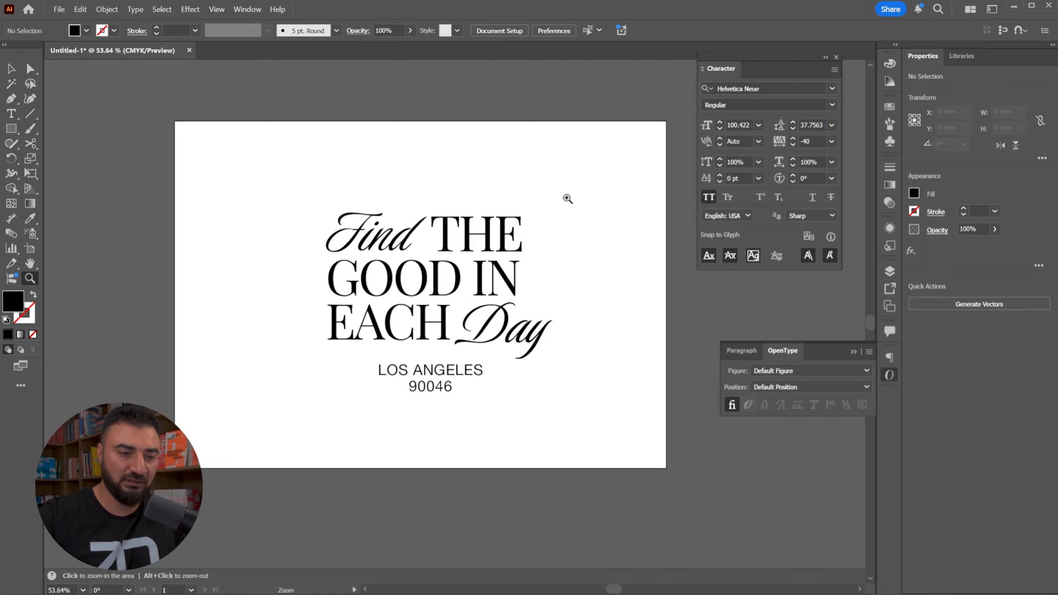